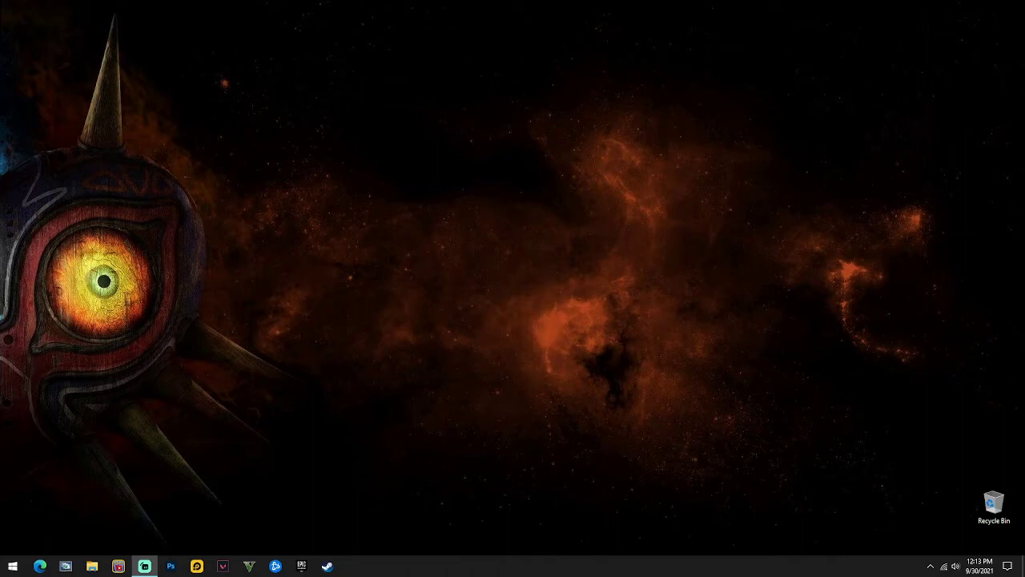
# Drop the Unity stuff folder into the desktop's top-left corner
pyautogui.moveTo(0, 168); pyautogui.dragTo(48, 32)
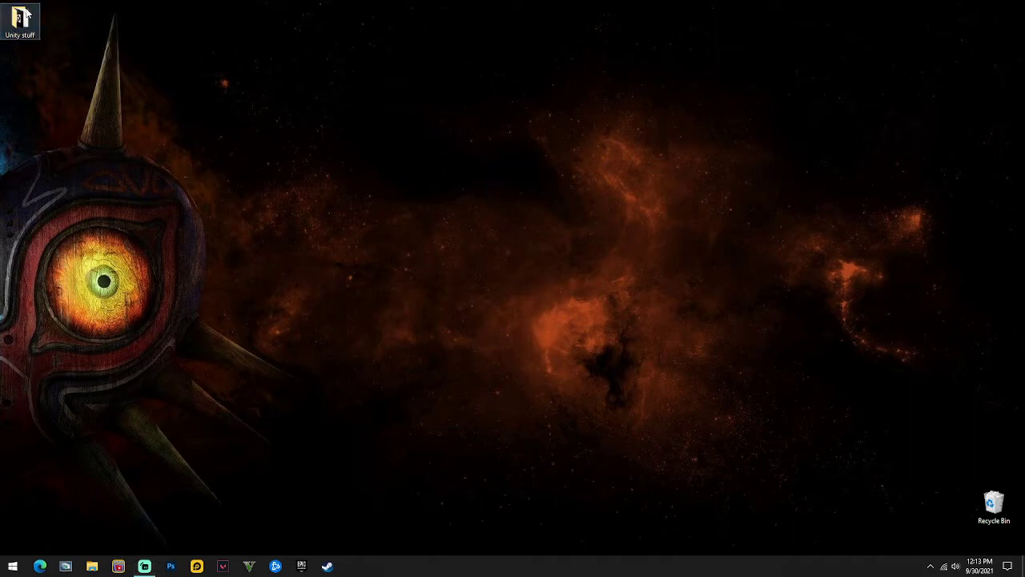
# Open the Unity stuff folder and look inside SkaterXL_SDK before returning
pyautogui.doubleClick(20, 20)
pyautogui.moveTo(460, 188)
pyautogui.mouseDown()
pyautogui.moveTo(442, 140)
pyautogui.moveTo(451, 188)
pyautogui.mouseUp()
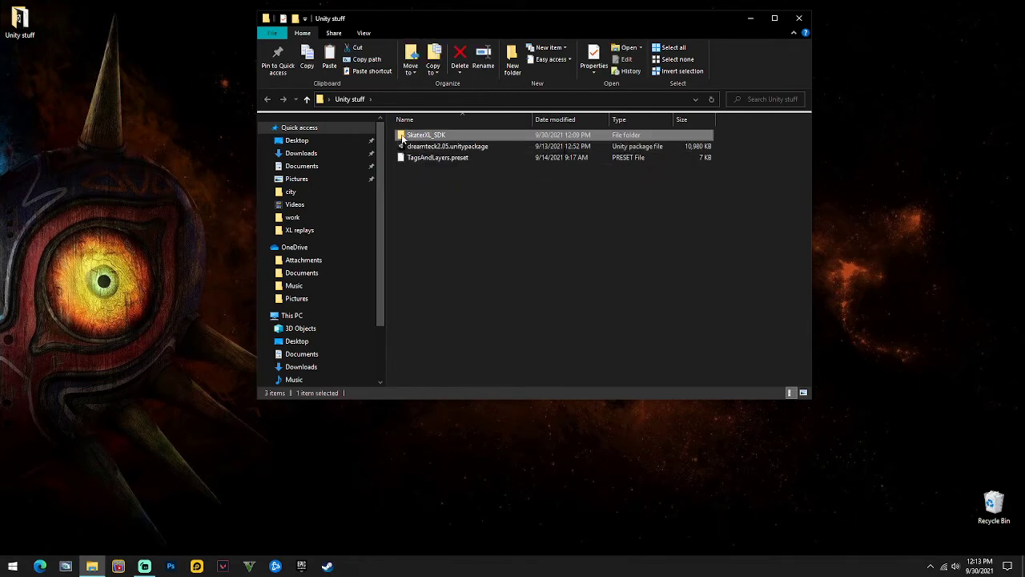
pyautogui.doubleClick(403, 136)
pyautogui.click(267, 100)
# Select TagsAndLayers.preset, move the Unity stuff window left, and launch Edge
pyautogui.click(418, 159)
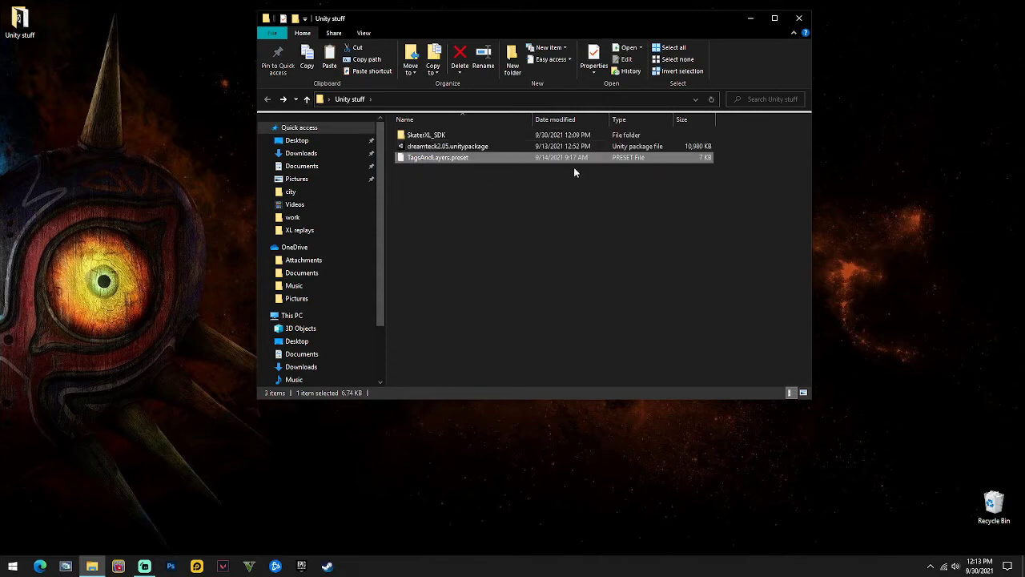
pyautogui.moveTo(704, 23); pyautogui.dragTo(461, 27)
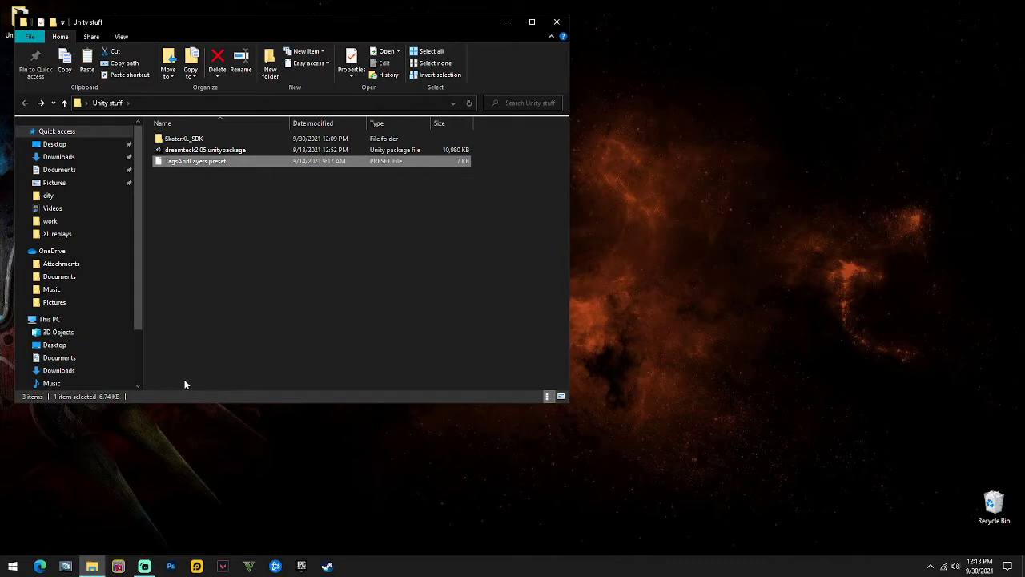
pyautogui.click(39, 567)
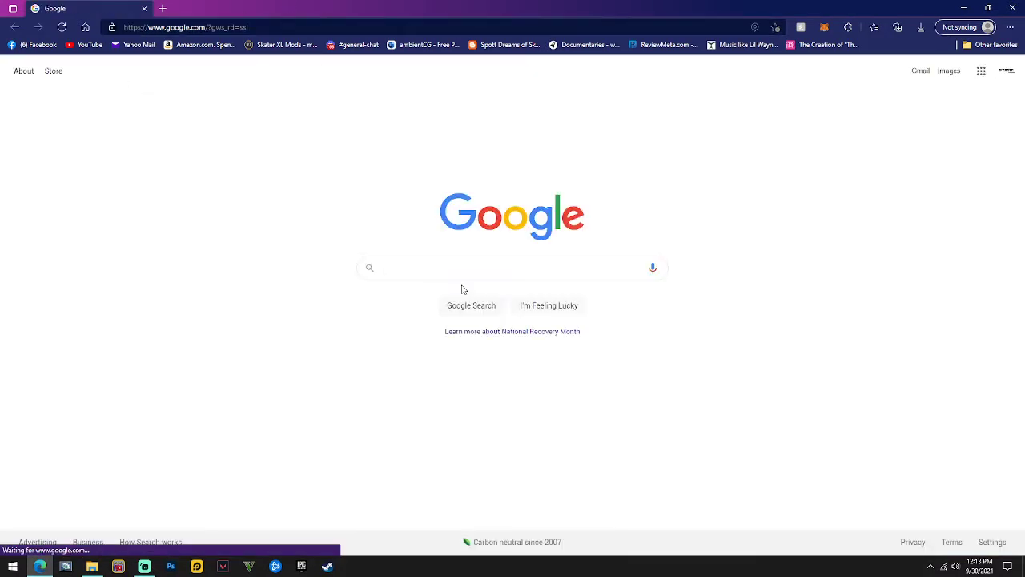
# Search Google for 'unity', minimize Edge, and open the Editors shortcuts folder
pyautogui.write('unity')
pyautogui.press('Return')
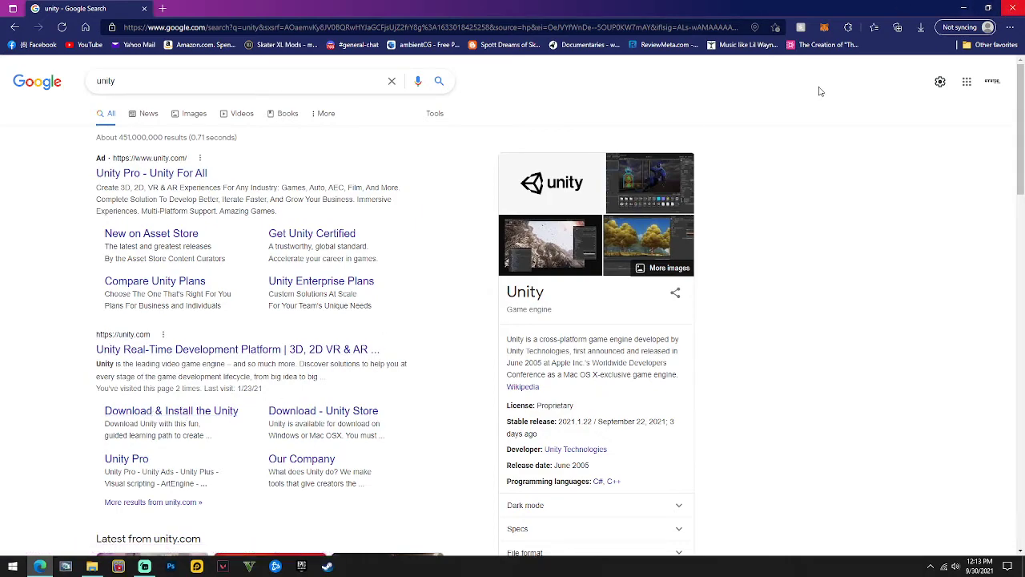
pyautogui.press('super+Down')
pyautogui.click(75, 566)
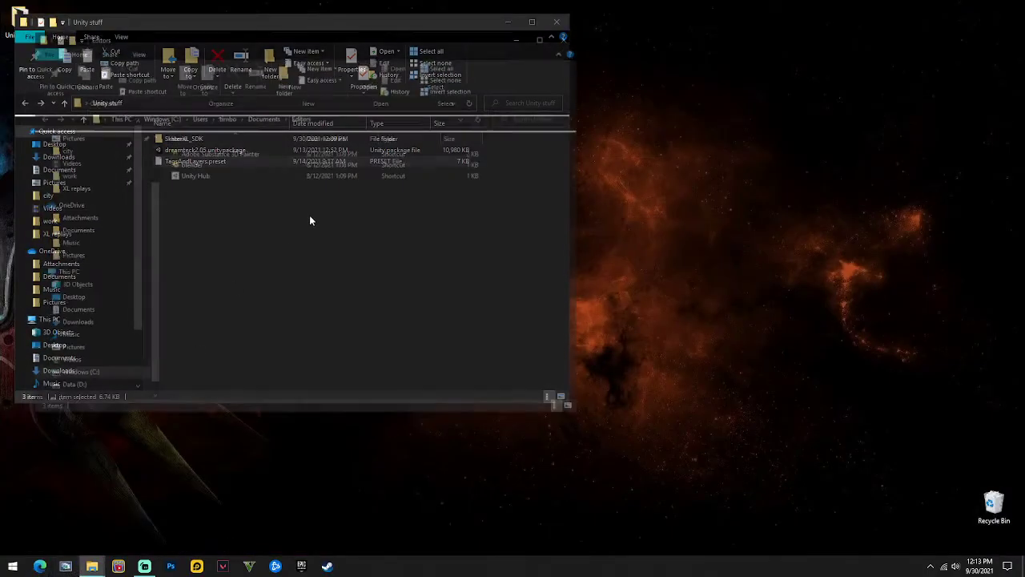
# Launch Unity Hub from its Editors shortcut and close the Editors window
pyautogui.doubleClick(197, 176)
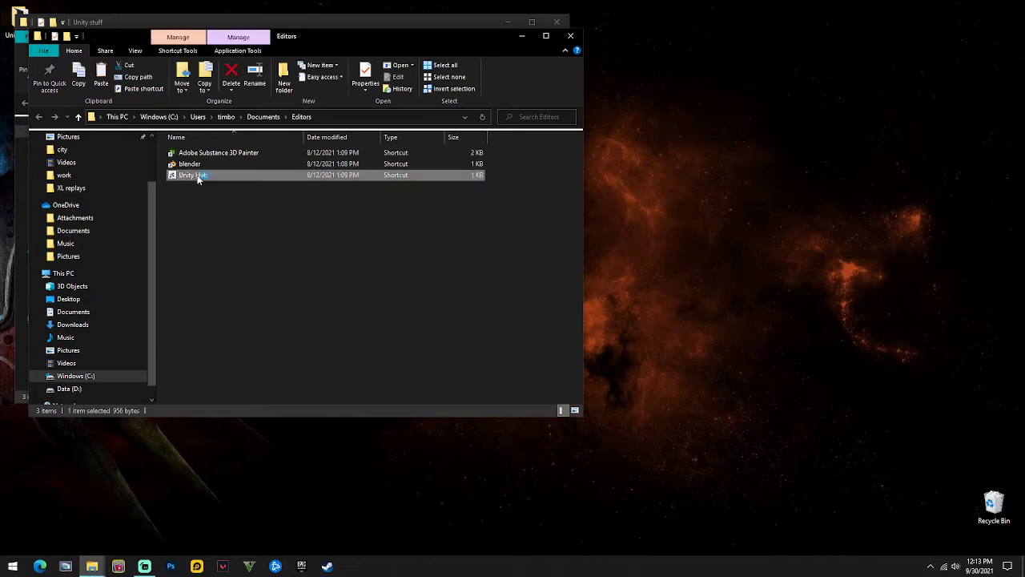
pyautogui.click(574, 36)
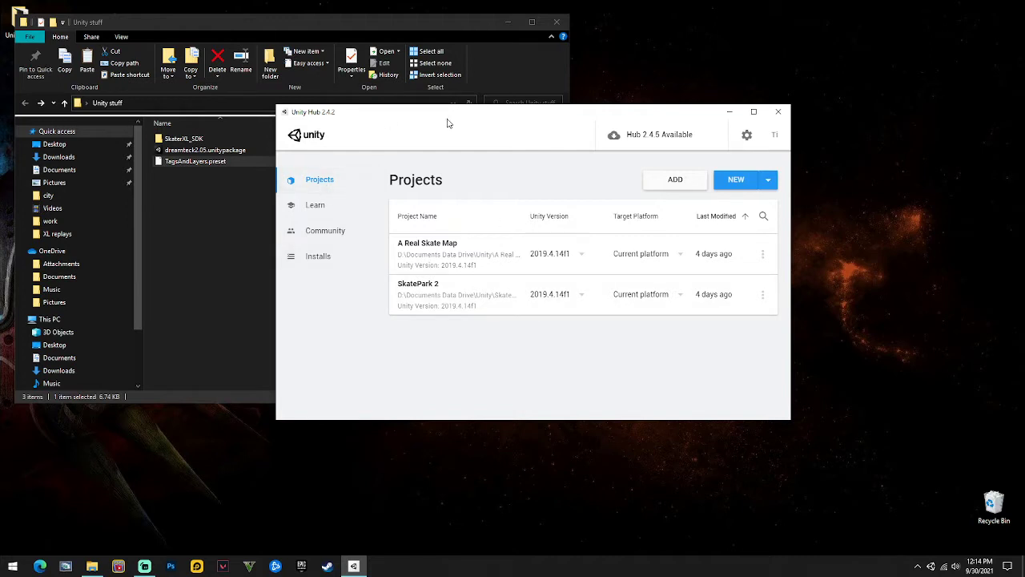
# Review the installed editors and the addable Unity versions, then cancel without installing
pyautogui.moveTo(448, 120); pyautogui.dragTo(410, 120)
pyautogui.click(282, 264)
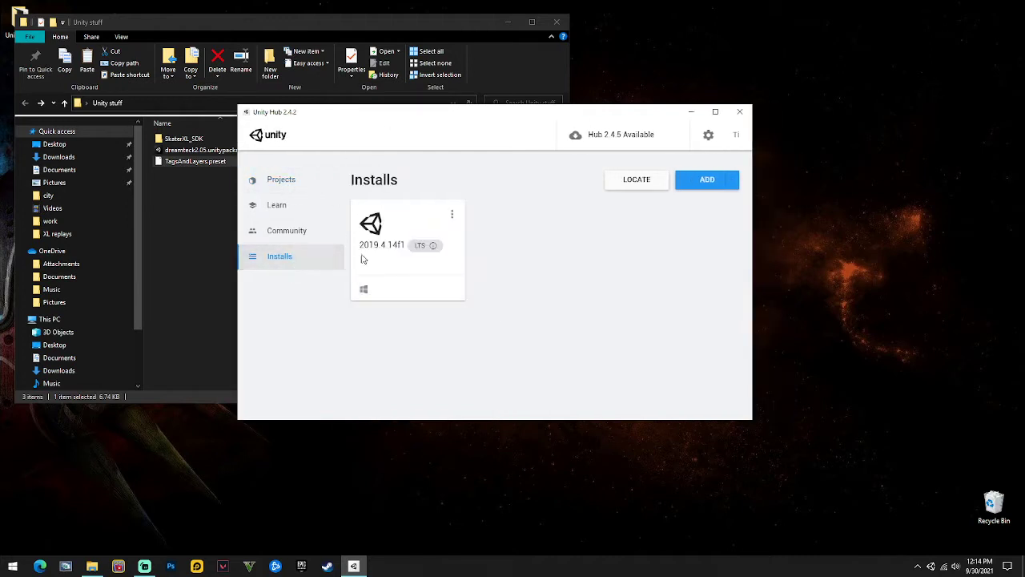
pyautogui.click(707, 182)
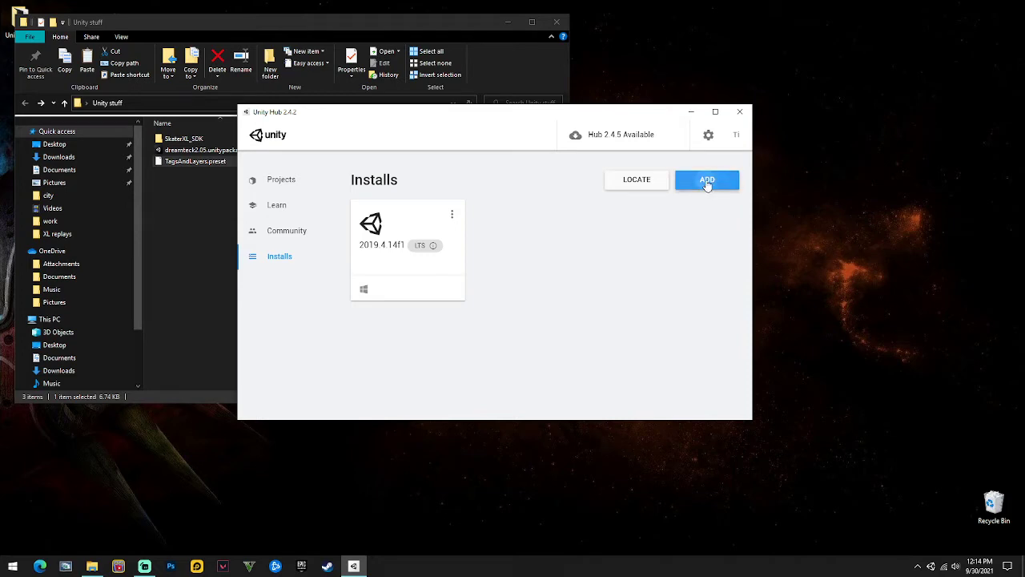
pyautogui.scroll(-1, 412, 237)
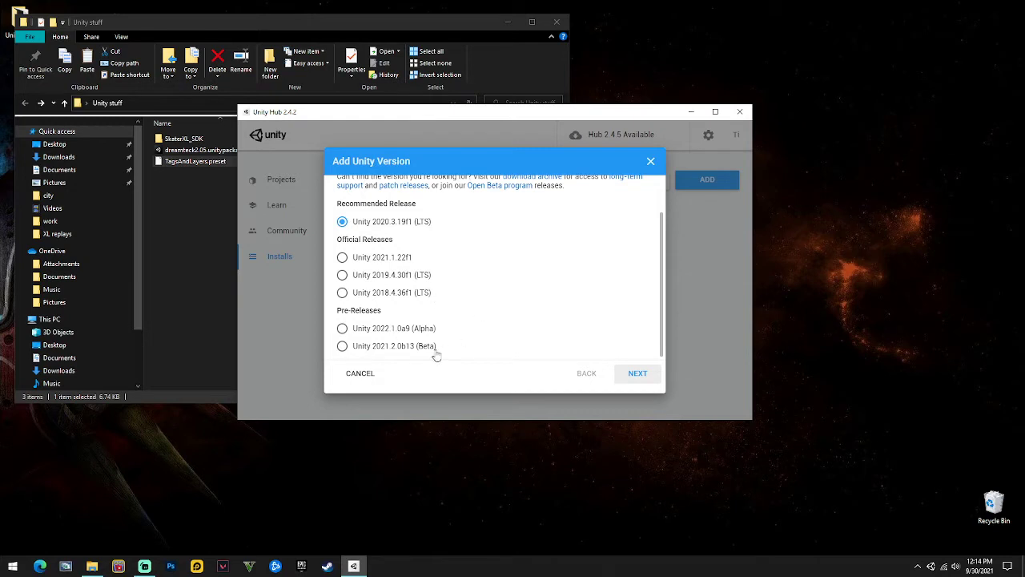
pyautogui.click(359, 374)
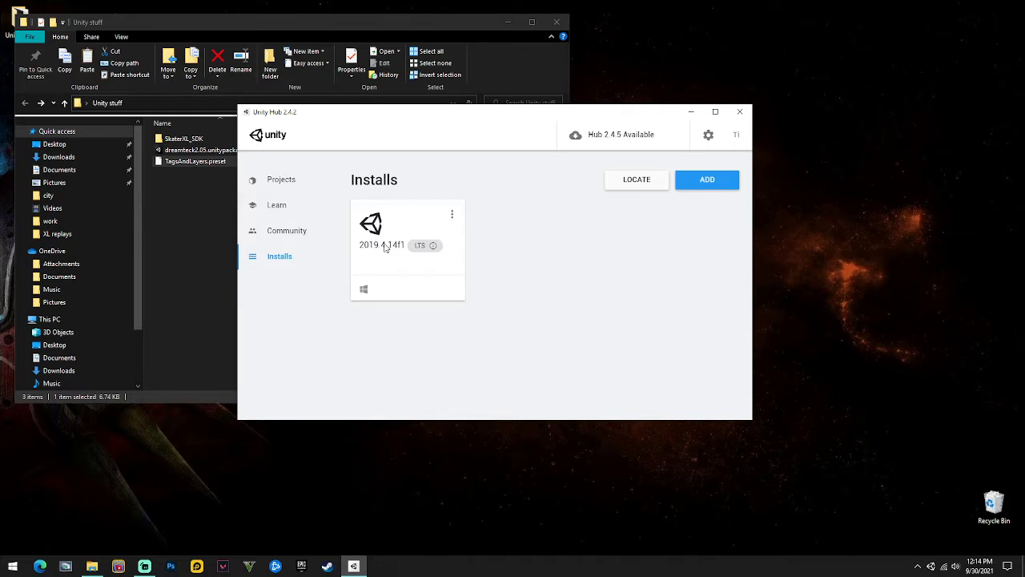
# Back in Projects, start a new project with Unity 2019.4.14f1
pyautogui.click(293, 183)
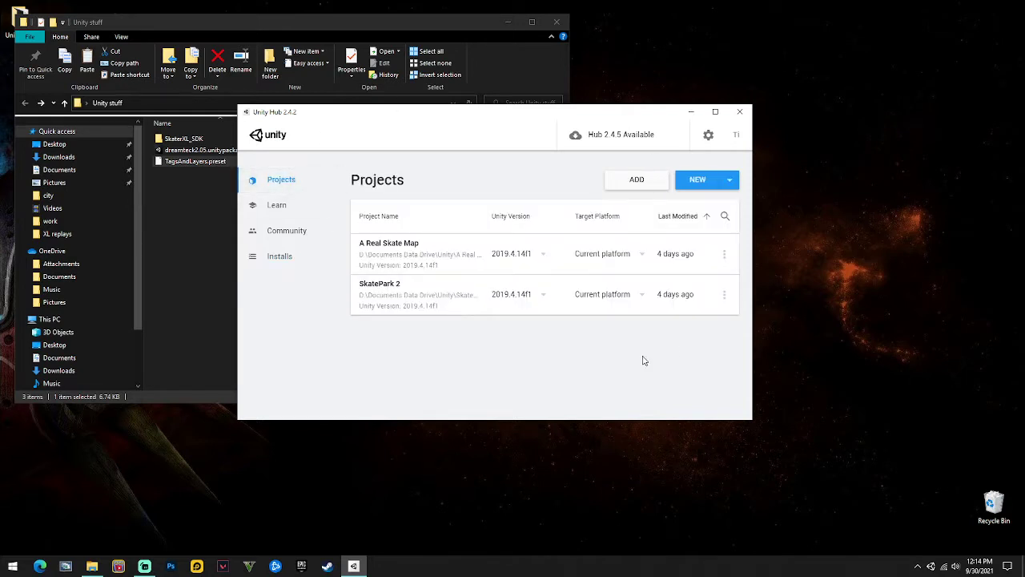
pyautogui.click(730, 182)
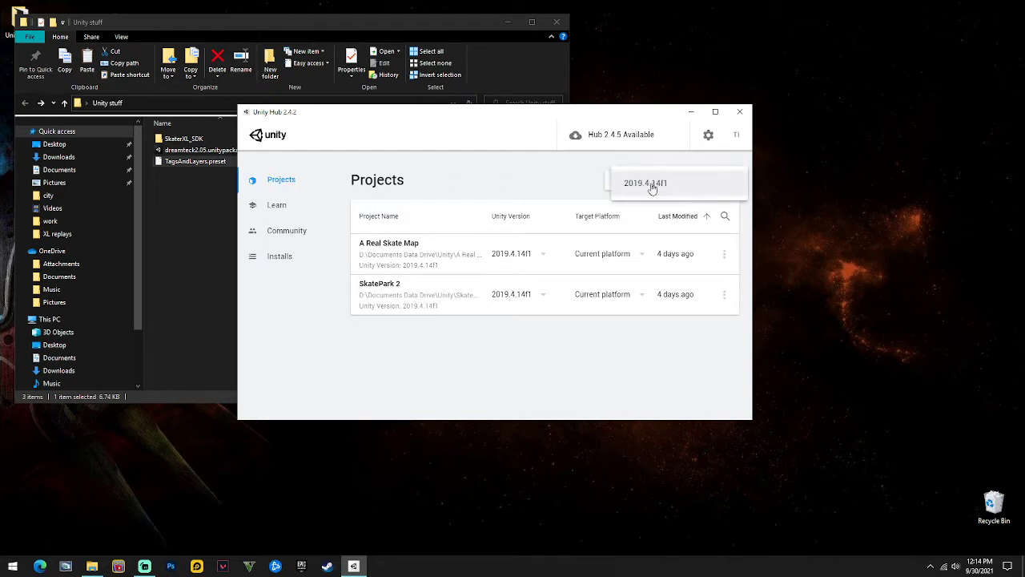
pyautogui.click(723, 191)
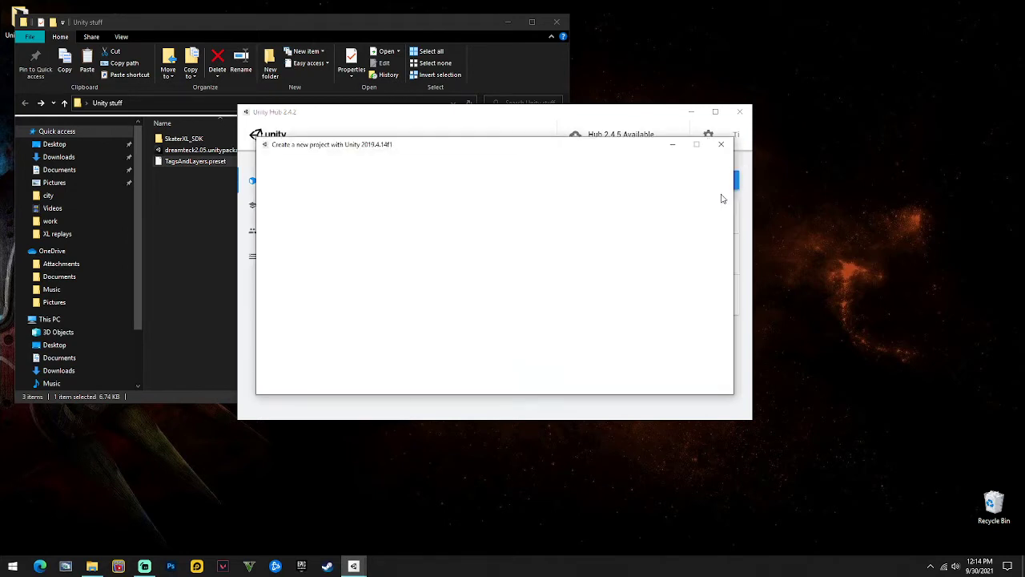
# Pick the High Definition RP template, name it Sample Project Tutorial Setup map, and create it
pyautogui.click(386, 336)
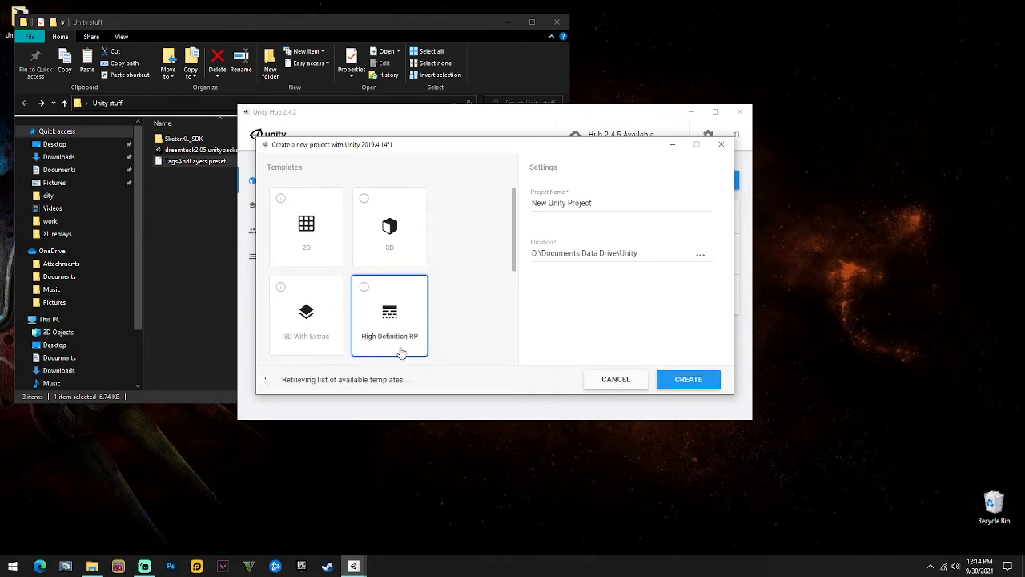
pyautogui.click(609, 204)
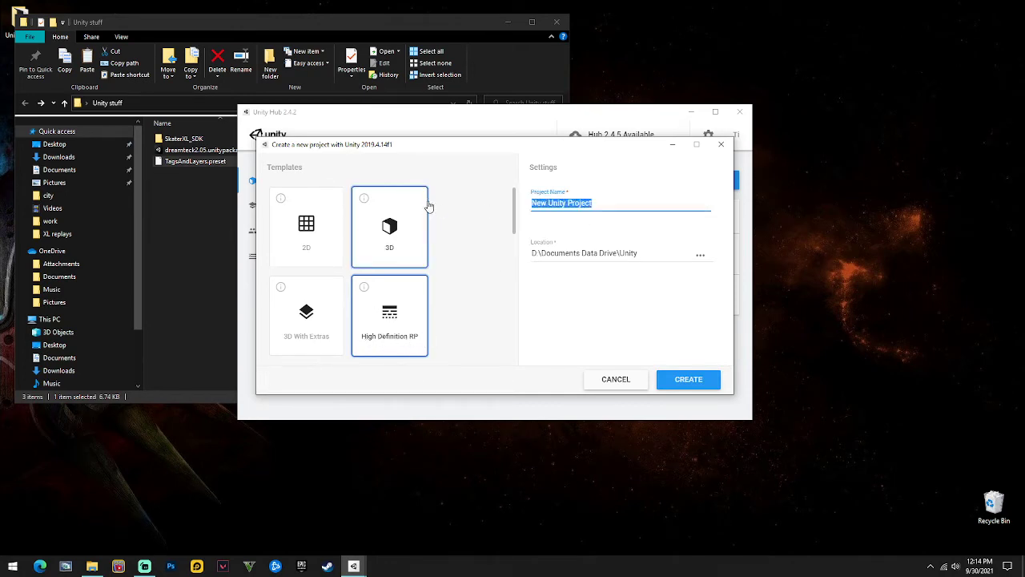
pyautogui.write('Sampl')
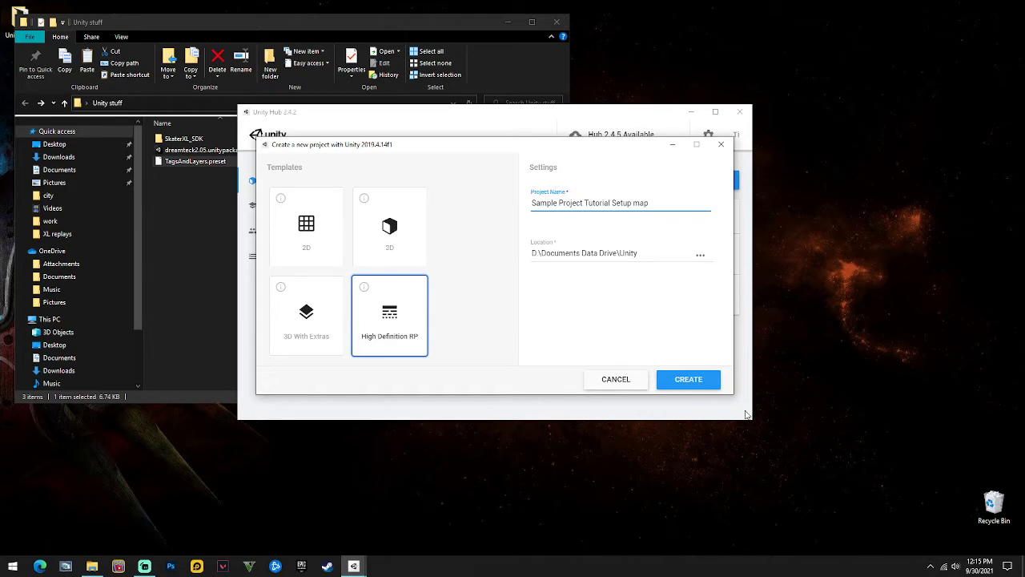
pyautogui.click(688, 379)
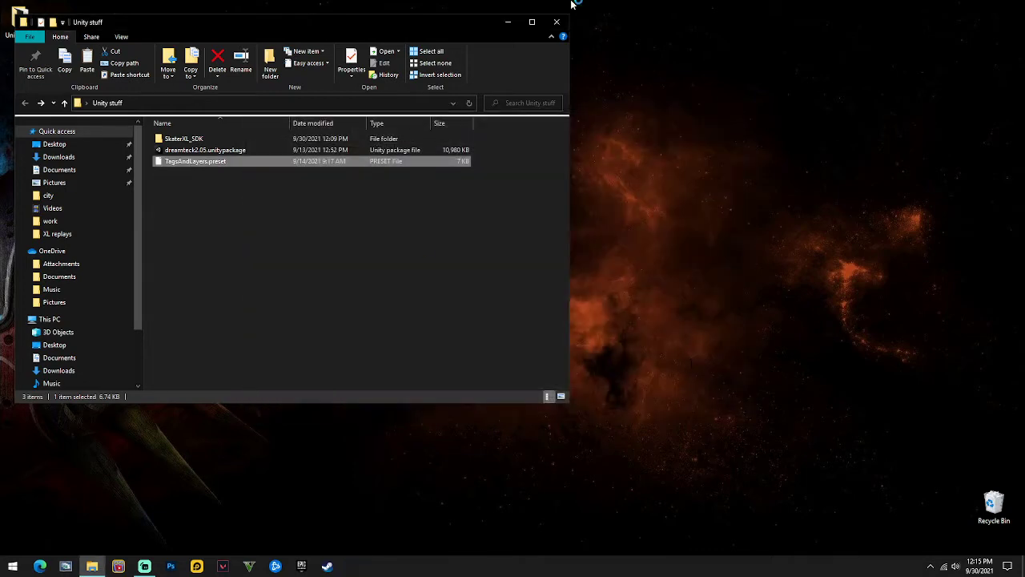
# Minimize Unity stuff, restore the Editors window, and launch Blender from its shortcut
pyautogui.click(507, 22)
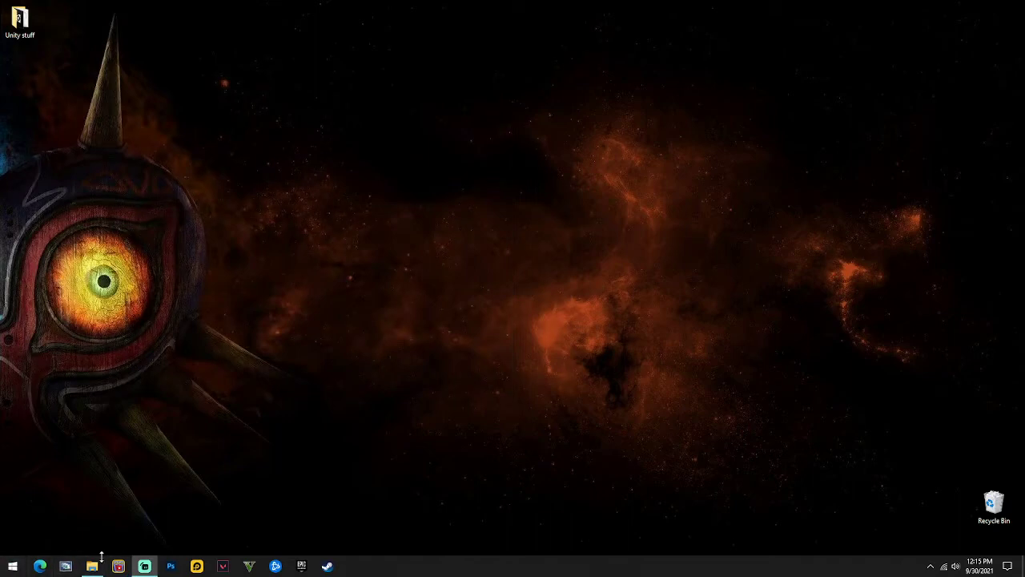
pyautogui.click(92, 565)
pyautogui.doubleClick(205, 164)
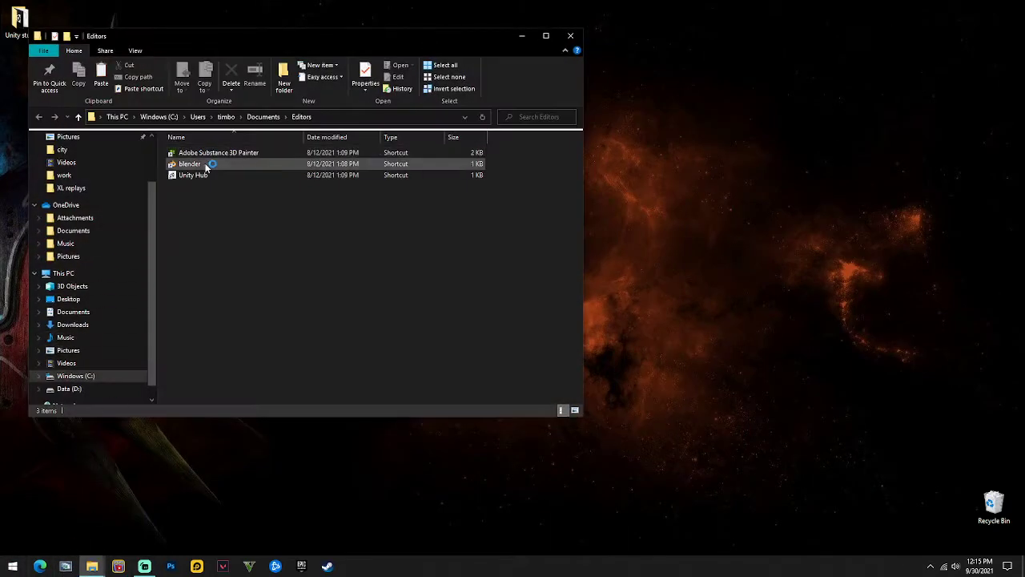
pyautogui.click(205, 165)
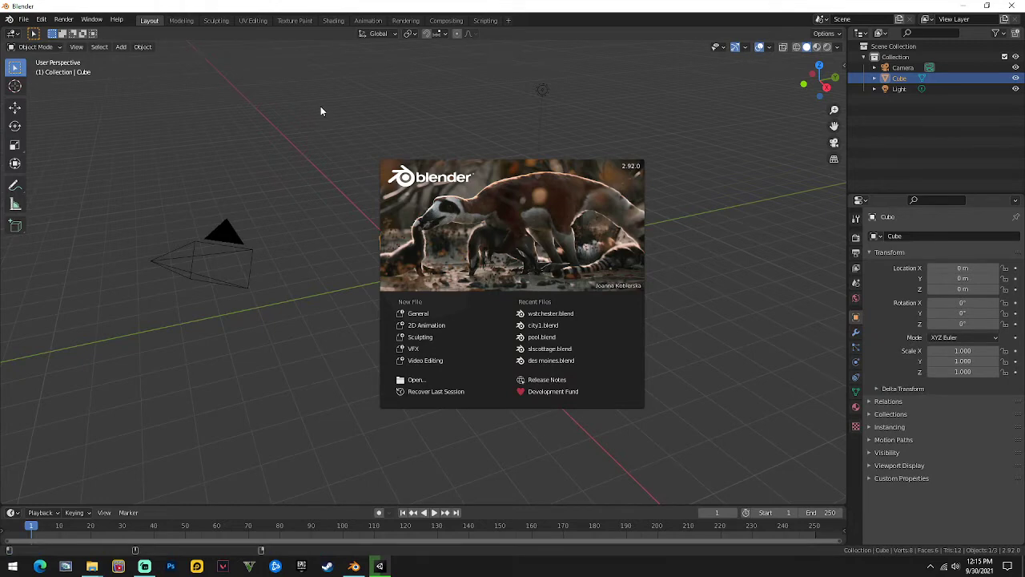
# Clear the default scene and add a plane scaled to 4.303
pyautogui.click(320, 112)
pyautogui.press('a')
pyautogui.press('Delete')
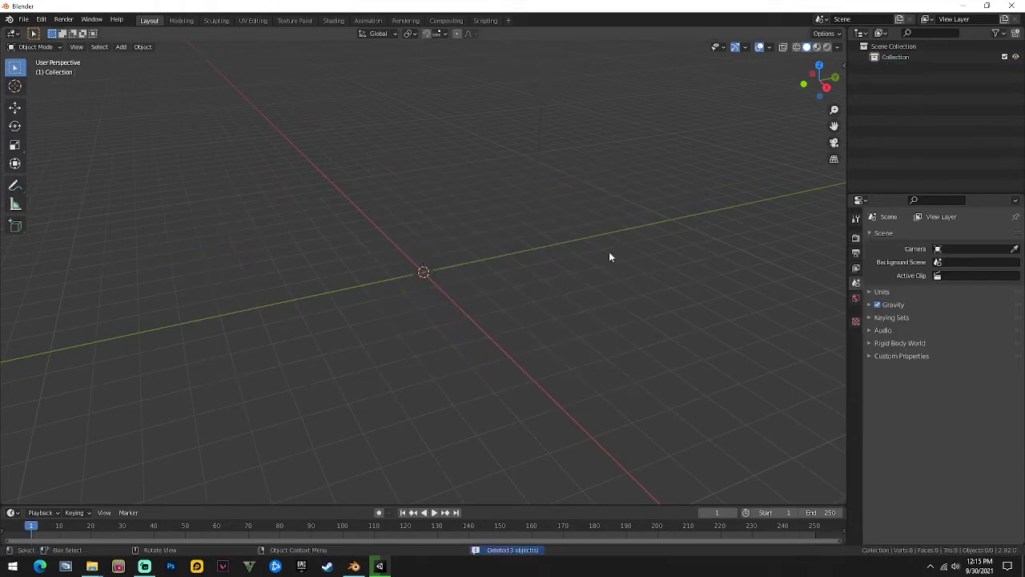
pyautogui.hotkey('shift', 'a')
pyautogui.moveTo(554, 239)
pyautogui.click(590, 238)
pyautogui.press('s')
pyautogui.click(729, 252)
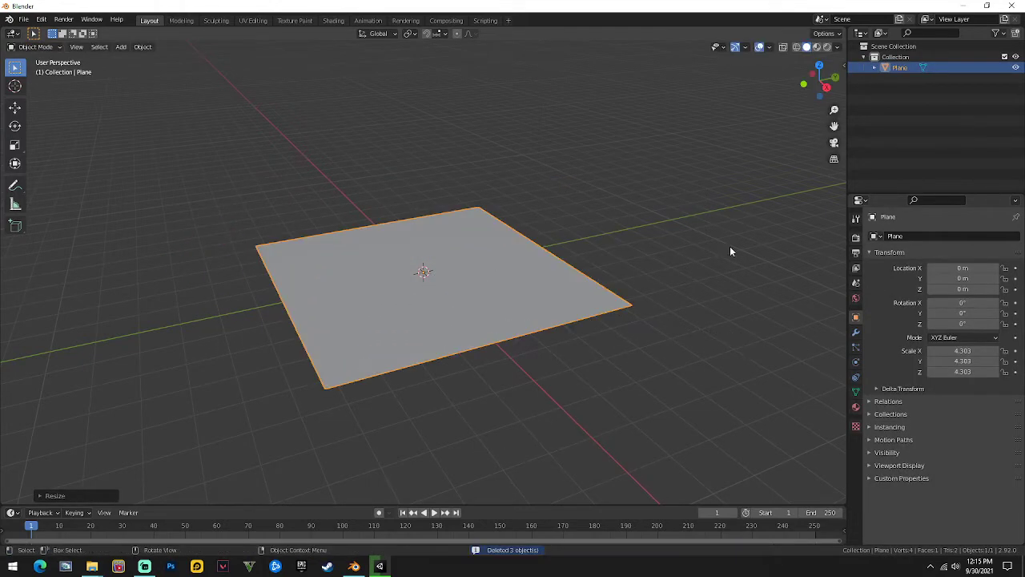
pyautogui.click(729, 251)
pyautogui.moveTo(729, 252); pyautogui.dragTo(409, 324, button='middle')
pyautogui.click(430, 309)
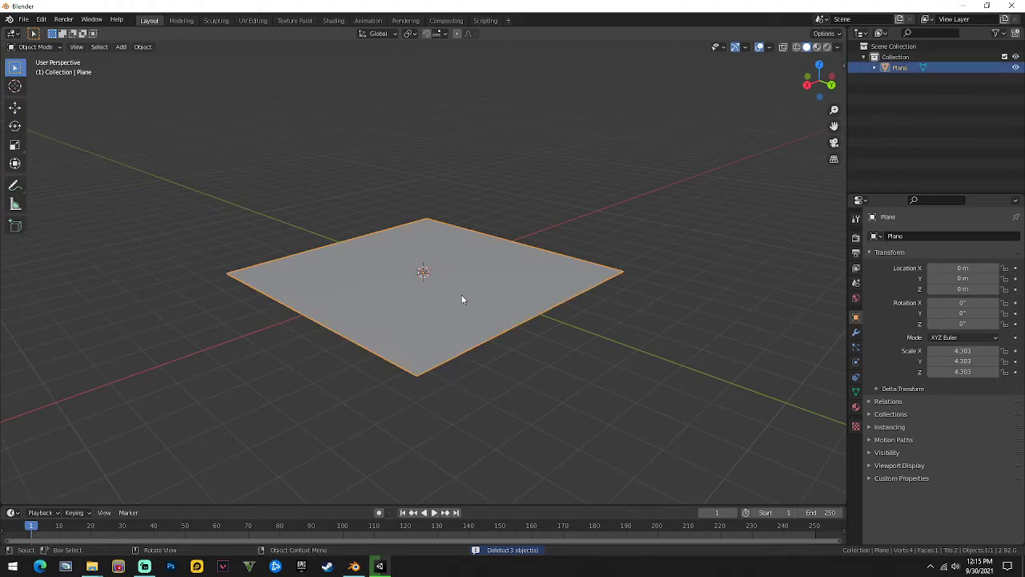
pyautogui.hotkey('alt', 'a')
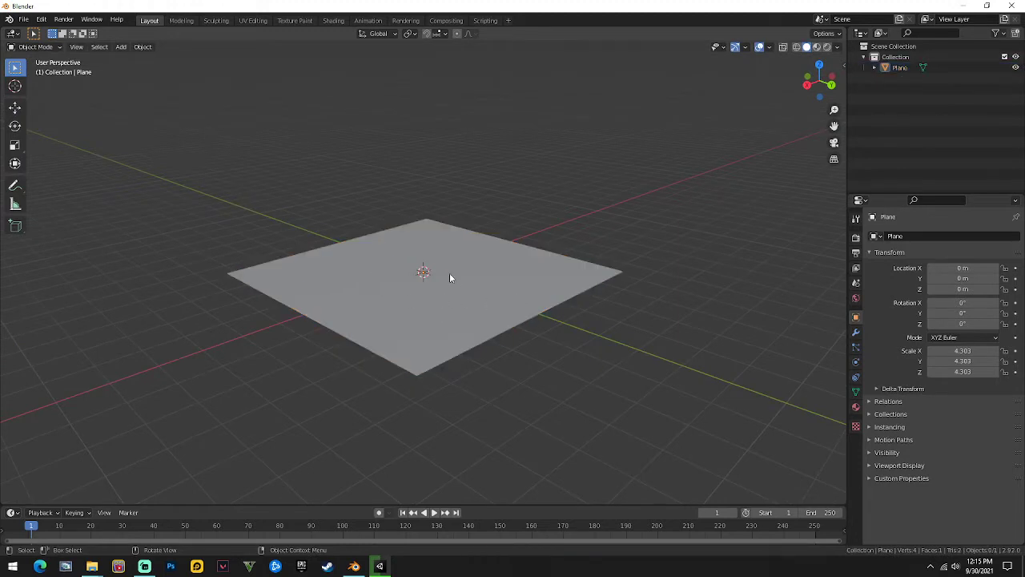
# Add a cube scaled to 0.386, shrink it further, and lower it along Z
pyautogui.hotkey('shift', 'a')
pyautogui.moveTo(449, 273)
pyautogui.click(499, 286)
pyautogui.press('s')
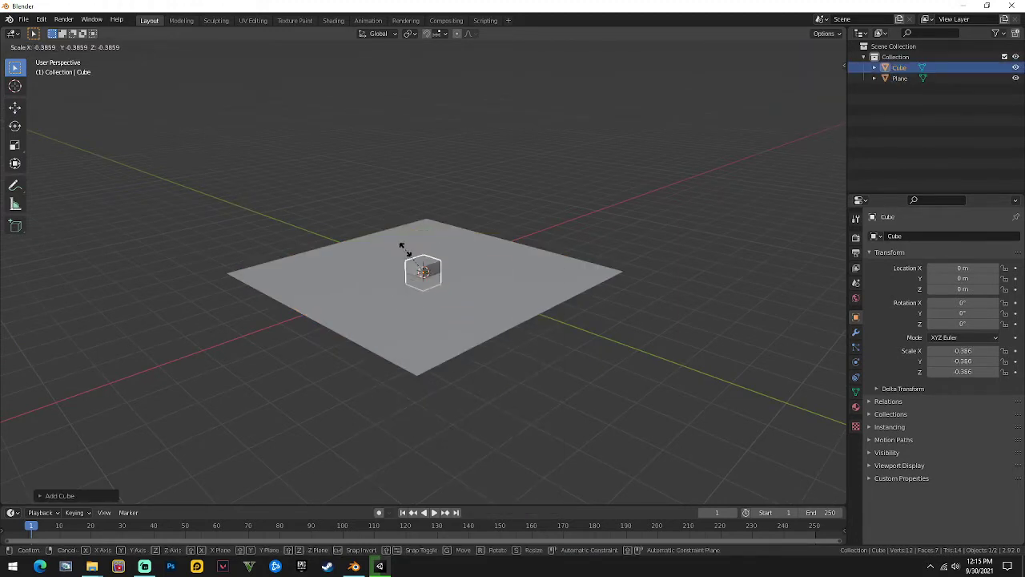
pyautogui.click(425, 286)
pyautogui.press('s')
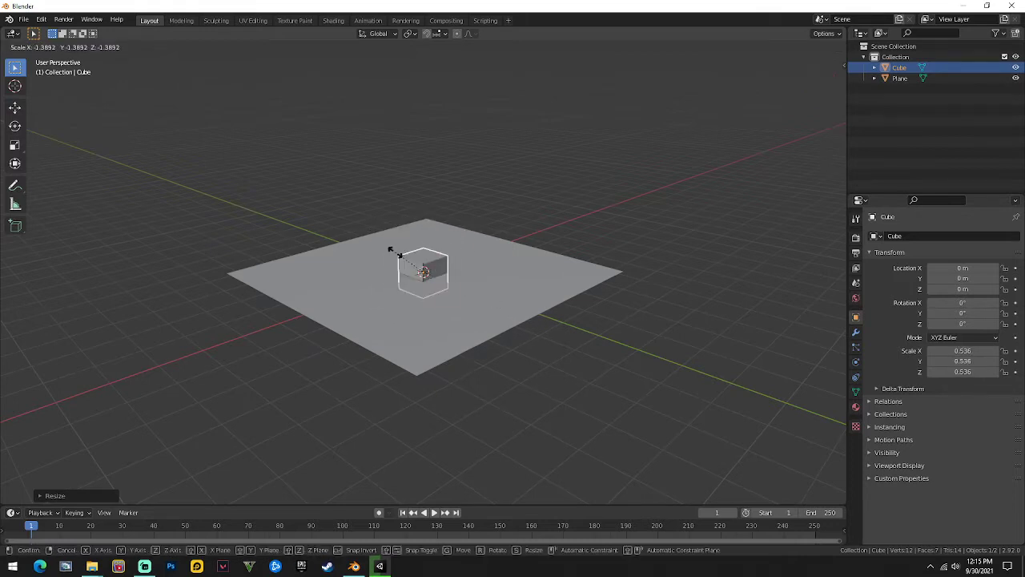
pyautogui.click(394, 251)
pyautogui.press('s')
pyautogui.press('g')
pyautogui.press('z')
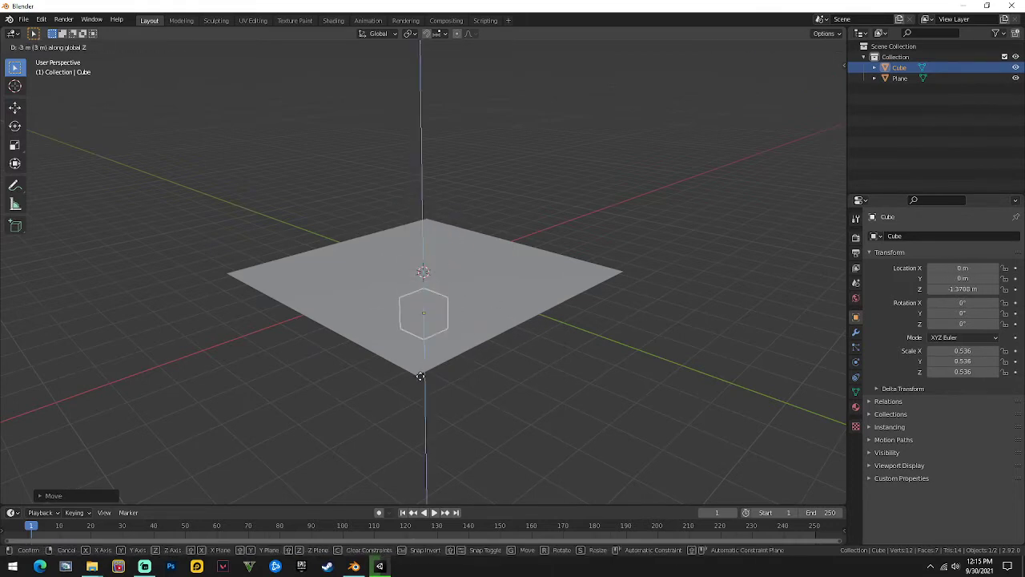
pyautogui.click(421, 374)
pyautogui.rightClick(420, 375)
# Enable increment snapping and preview the scene in rendered shading before returning to solid
pyautogui.click(445, 34)
pyautogui.click(443, 78)
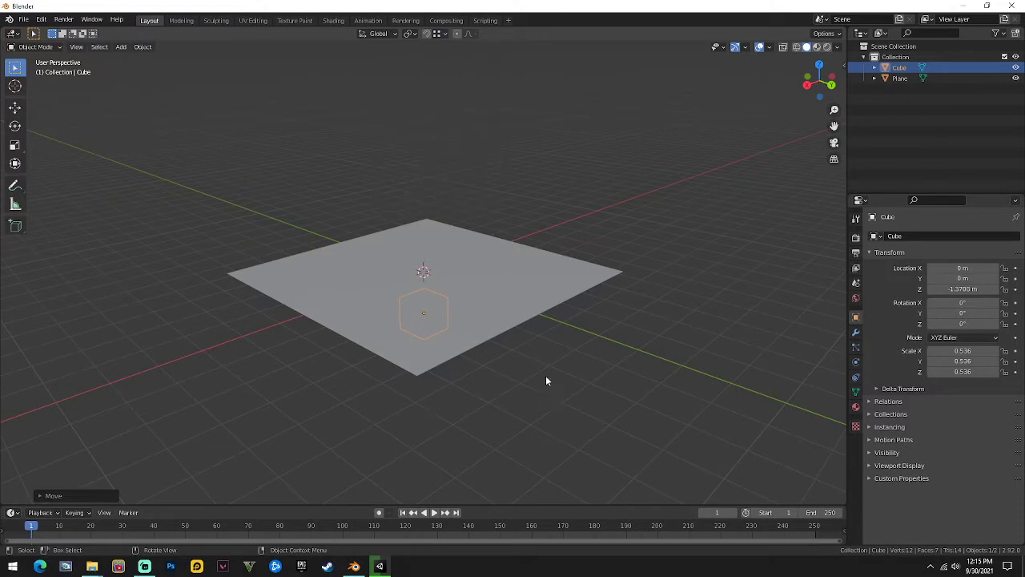
pyautogui.click(545, 375)
pyautogui.press('z')
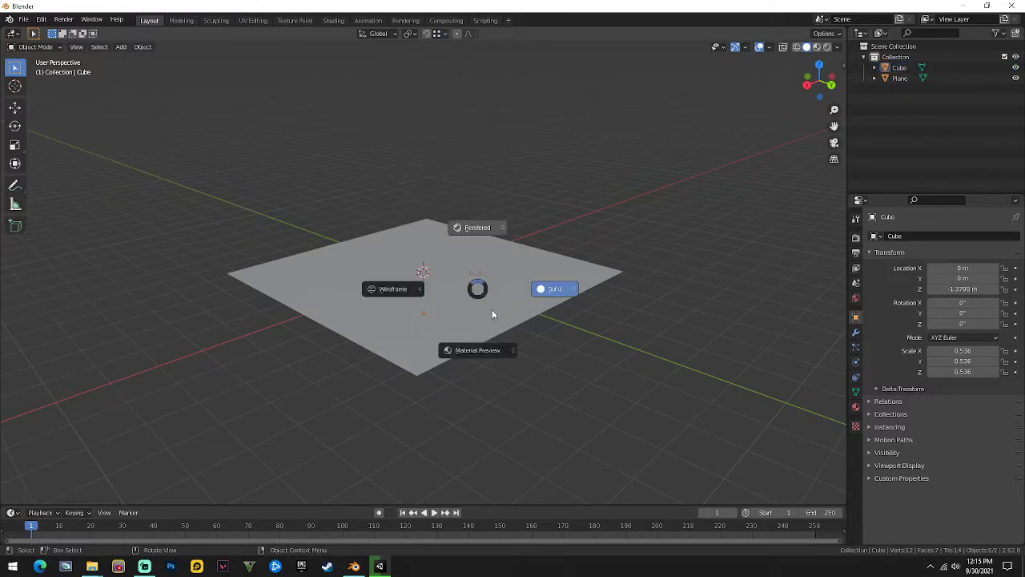
pyautogui.press('8')
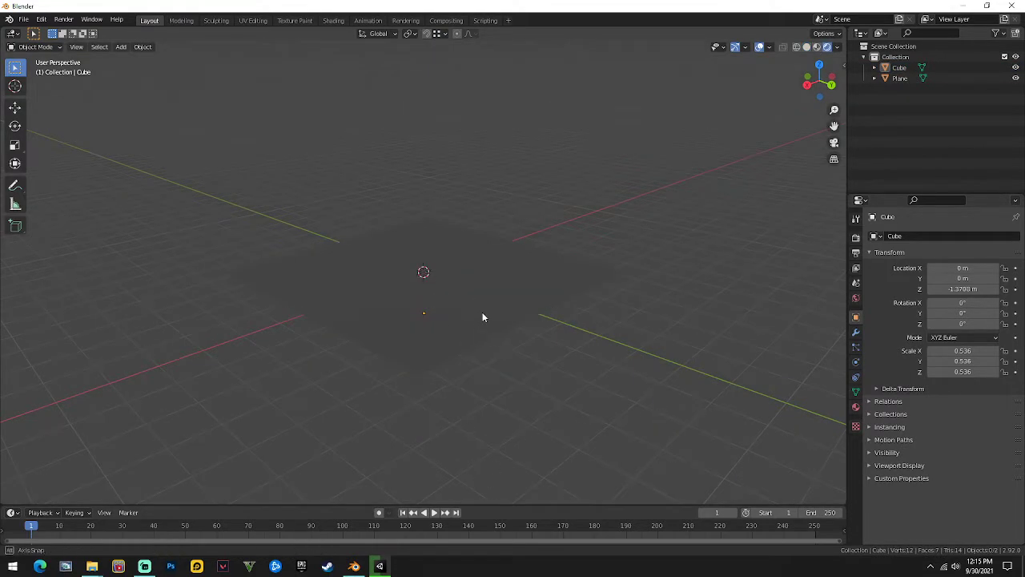
pyautogui.moveTo(483, 318)
pyautogui.mouseDown(button='middle')
pyautogui.moveTo(530, 301)
pyautogui.moveTo(427, 336)
pyautogui.moveTo(436, 364)
pyautogui.mouseUp(button='middle')
pyautogui.click(810, 48)
# Move the cube up along Z so it sits on the plane
pyautogui.click(426, 337)
pyautogui.press('g')
pyautogui.press('z')
pyautogui.click(436, 296)
pyautogui.press('g')
pyautogui.press('z')
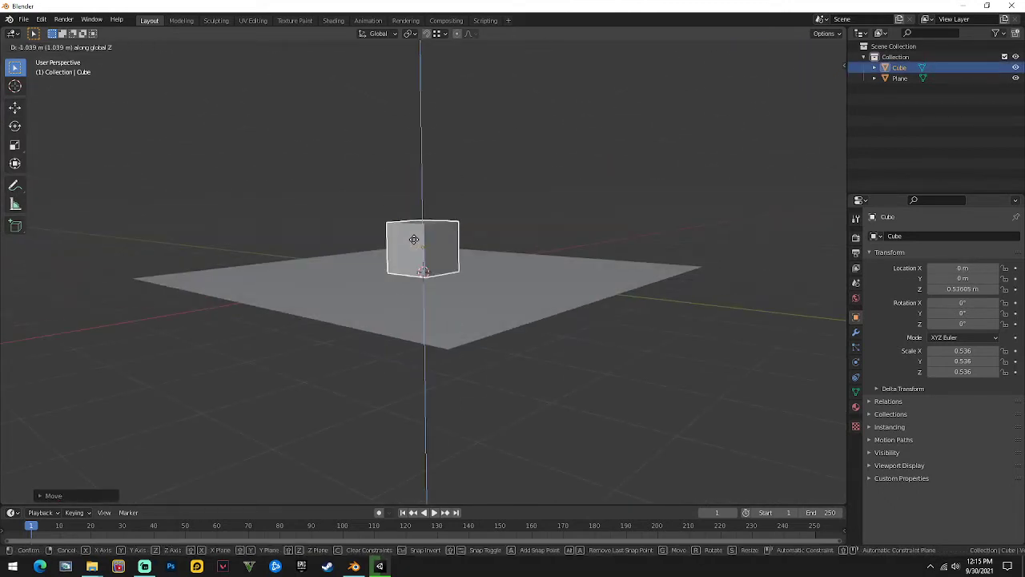
pyautogui.click(422, 264)
pyautogui.moveTo(423, 264); pyautogui.dragTo(423, 230, button='middle')
# In Edit Mode, adjust the top face and stretch the right face along Y into a long box
pyautogui.press('Tab')
pyautogui.press('g')
pyautogui.press('z')
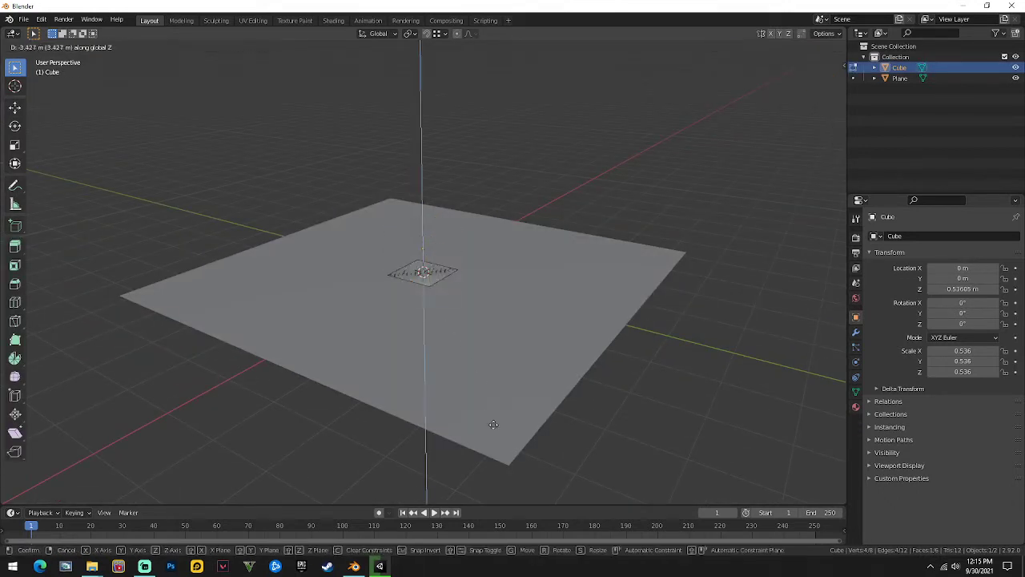
pyautogui.click(497, 441)
pyautogui.press('g')
pyautogui.press('z')
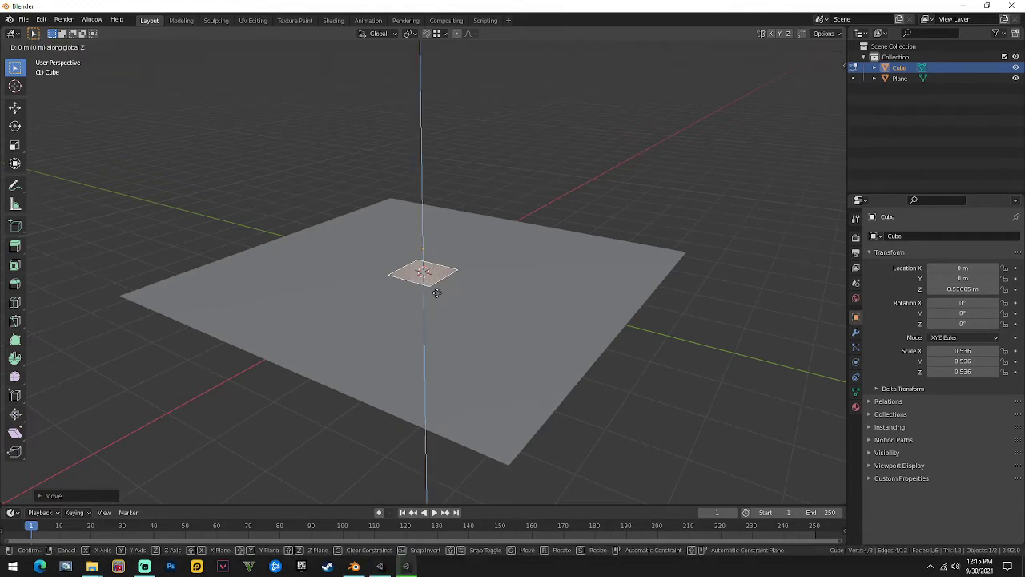
pyautogui.click(434, 291)
pyautogui.click(443, 260)
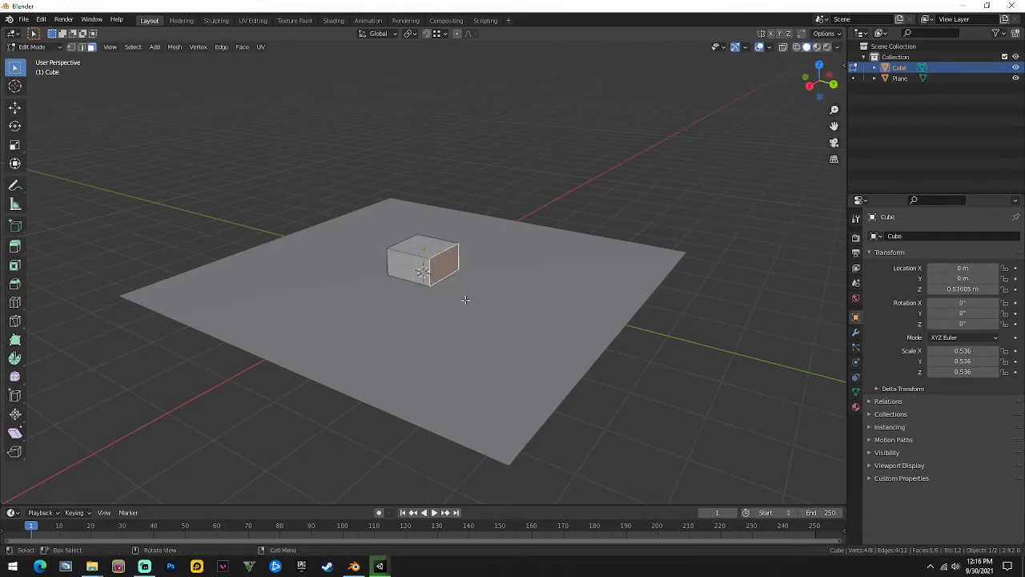
pyautogui.press('g')
pyautogui.press('y')
pyautogui.click(606, 357)
pyautogui.press('Tab')
# Scale the ground plane up to a much larger size
pyautogui.click(469, 353)
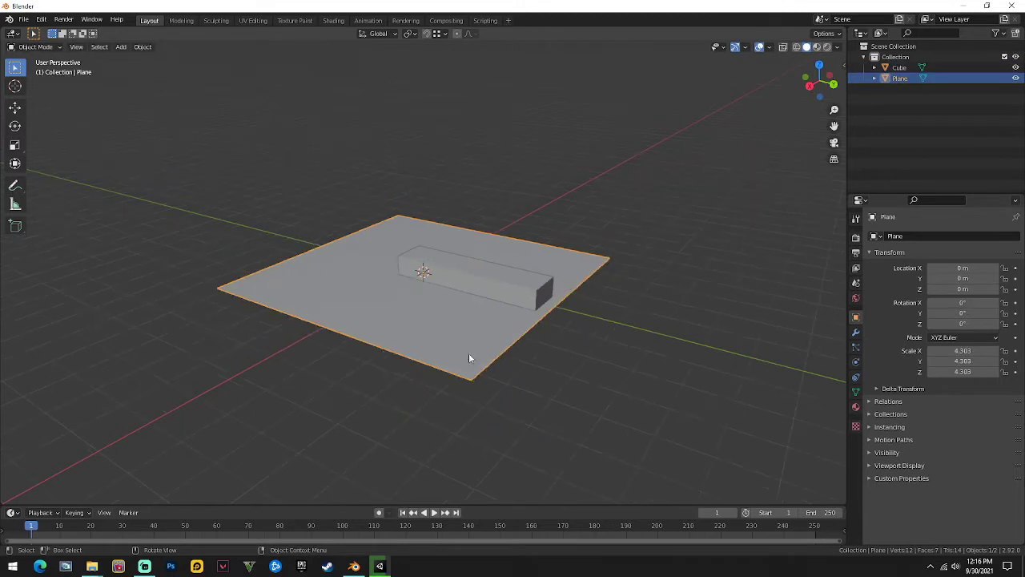
pyautogui.press('s')
pyautogui.click(680, 423)
pyautogui.press('Tab')
pyautogui.scroll(-4, 675, 96)
pyautogui.moveTo(675, 95); pyautogui.dragTo(647, 164, button='middle')
pyautogui.press('Tab')
# Move the long box along Y to -2.4876 m
pyautogui.click(454, 266)
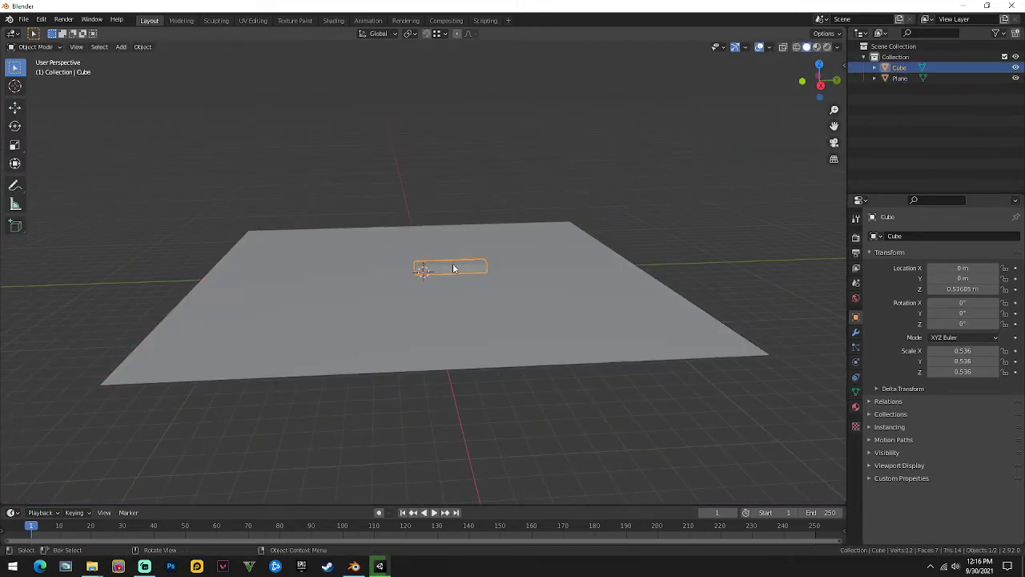
pyautogui.press('g')
pyautogui.press('y')
pyautogui.press('Return')
pyautogui.click(323, 94)
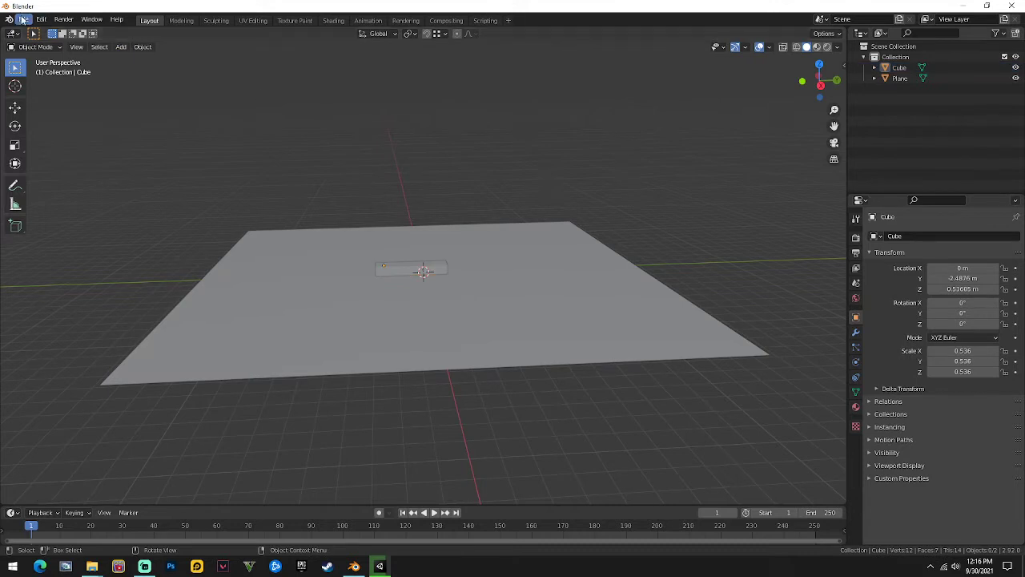
pyautogui.click(23, 20)
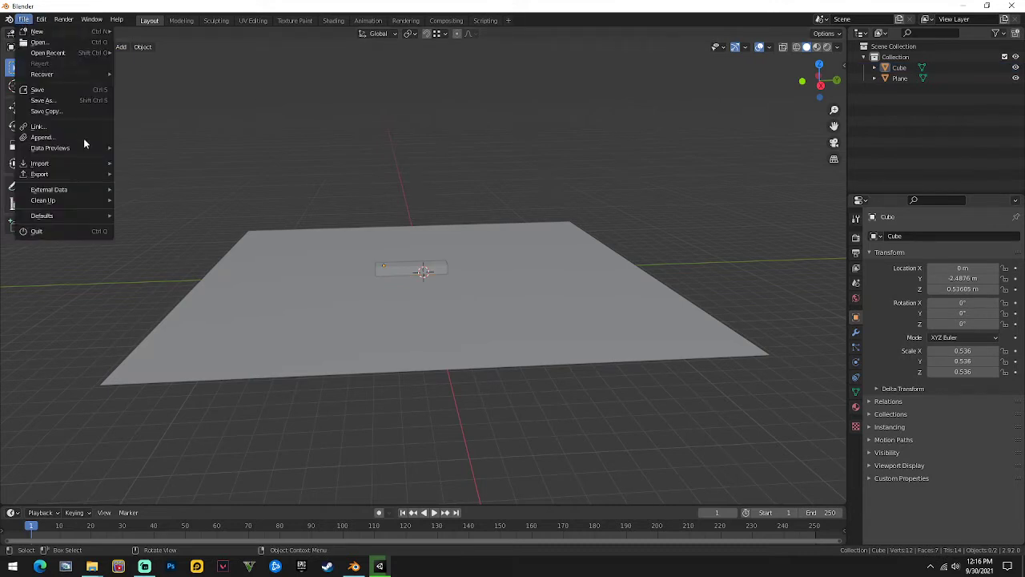
# Save the scene to the Desktop under the name TEST PARK.blend
pyautogui.click(55, 101)
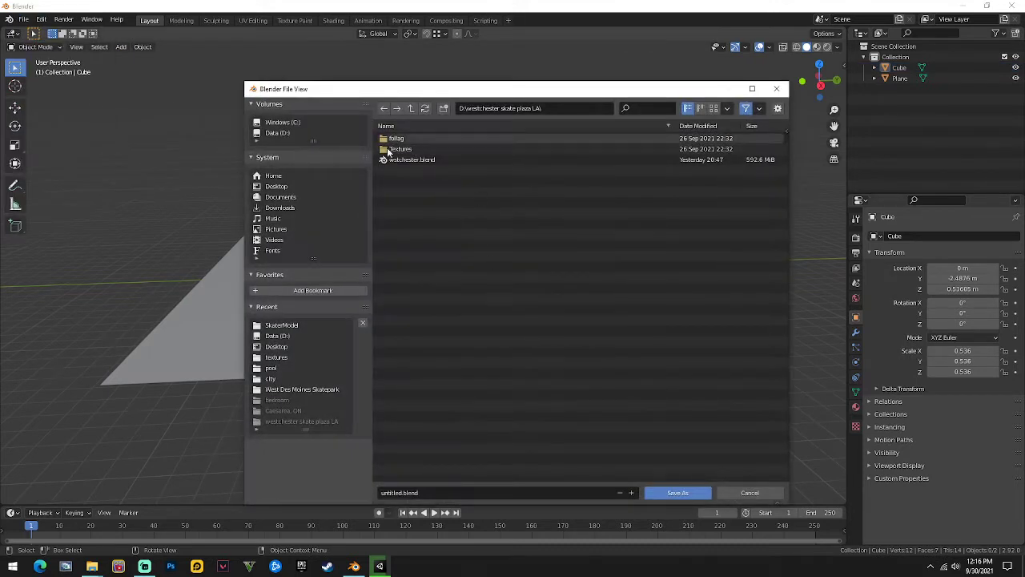
pyautogui.click(282, 196)
pyautogui.click(279, 186)
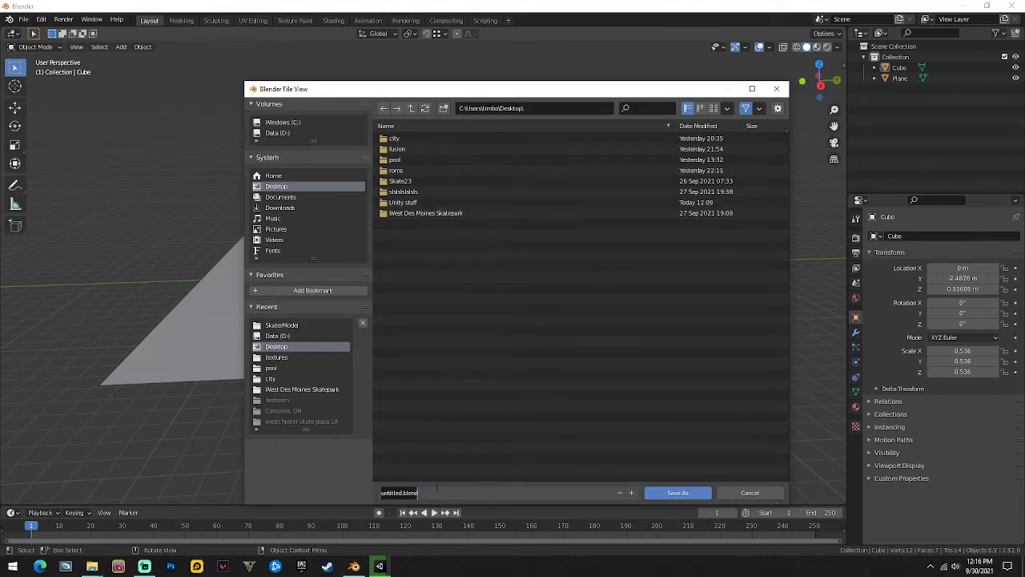
pyautogui.write('TEST PARK')
pyautogui.click(709, 491)
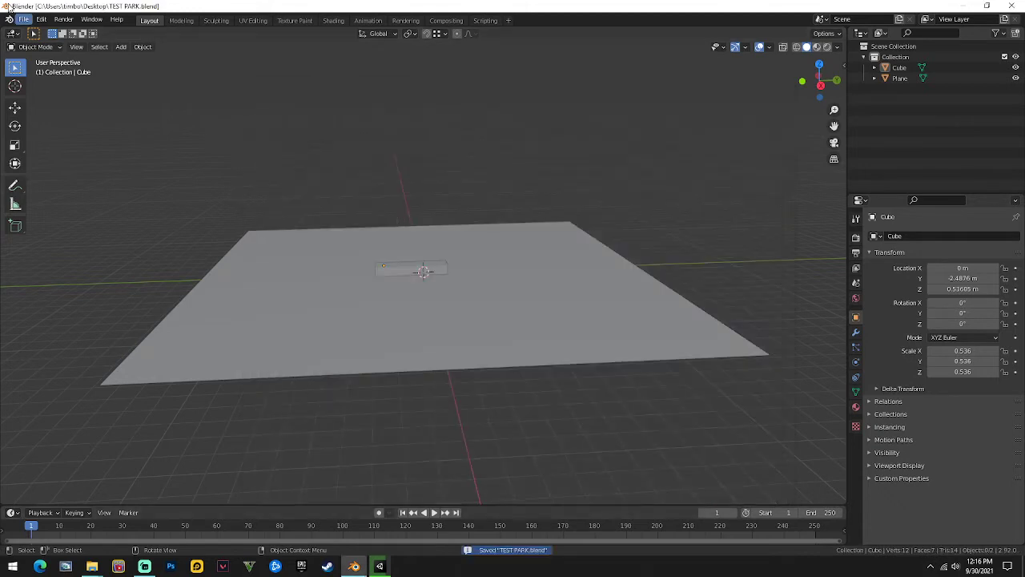
# Export the scene as TEST PARK.fbx to the Desktop
pyautogui.click(24, 19)
pyautogui.moveTo(58, 174)
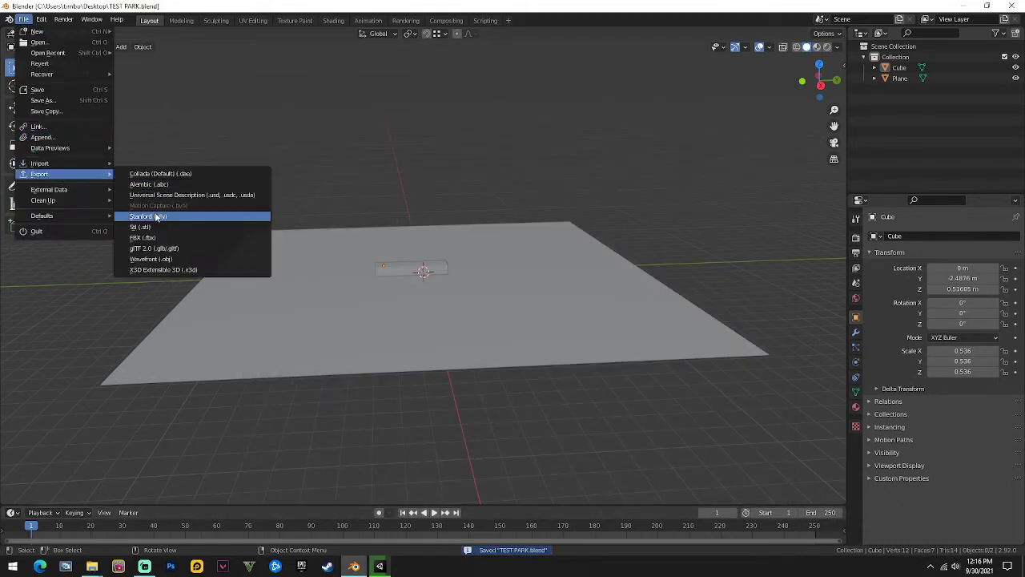
pyautogui.click(164, 239)
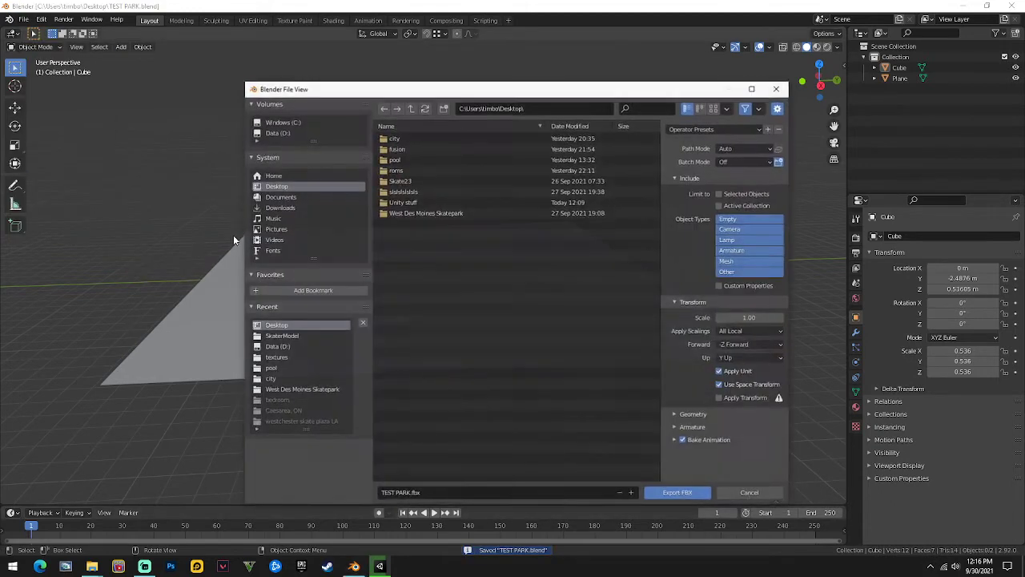
pyautogui.click(669, 493)
# Close the File Explorer window, then bring Blender back and close it
pyautogui.click(967, 5)
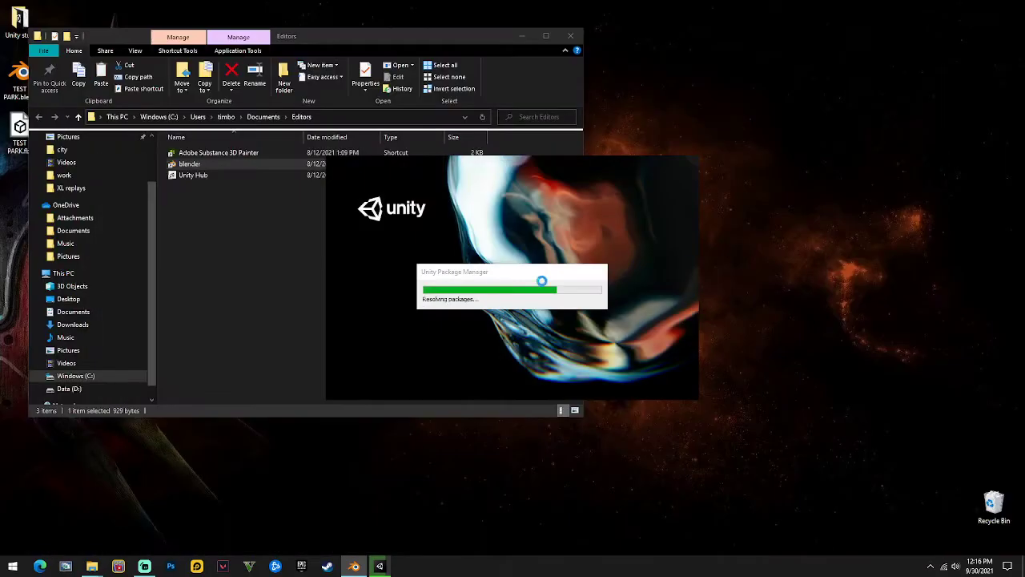
pyautogui.click(248, 259)
pyautogui.click(570, 35)
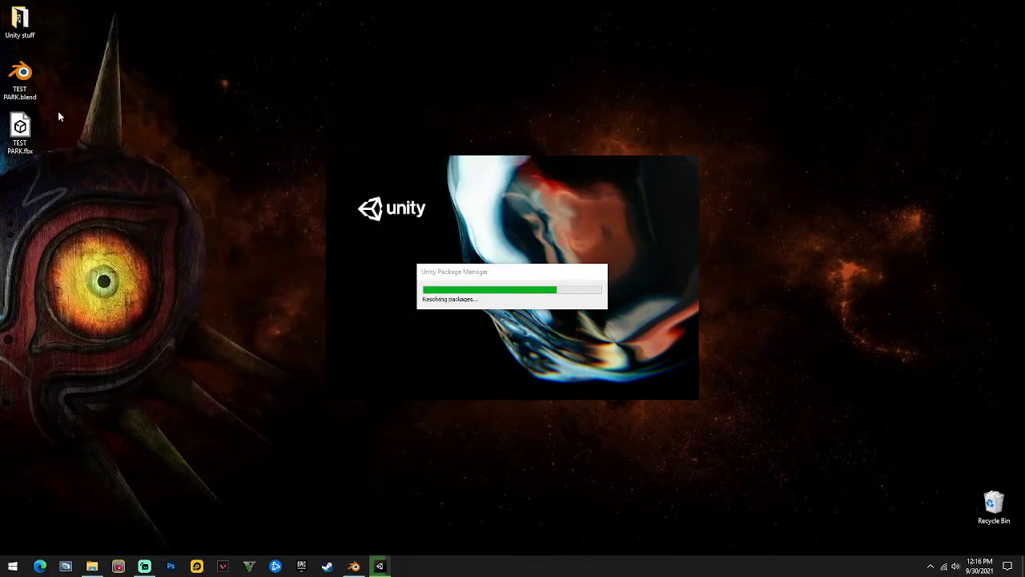
pyautogui.click(353, 566)
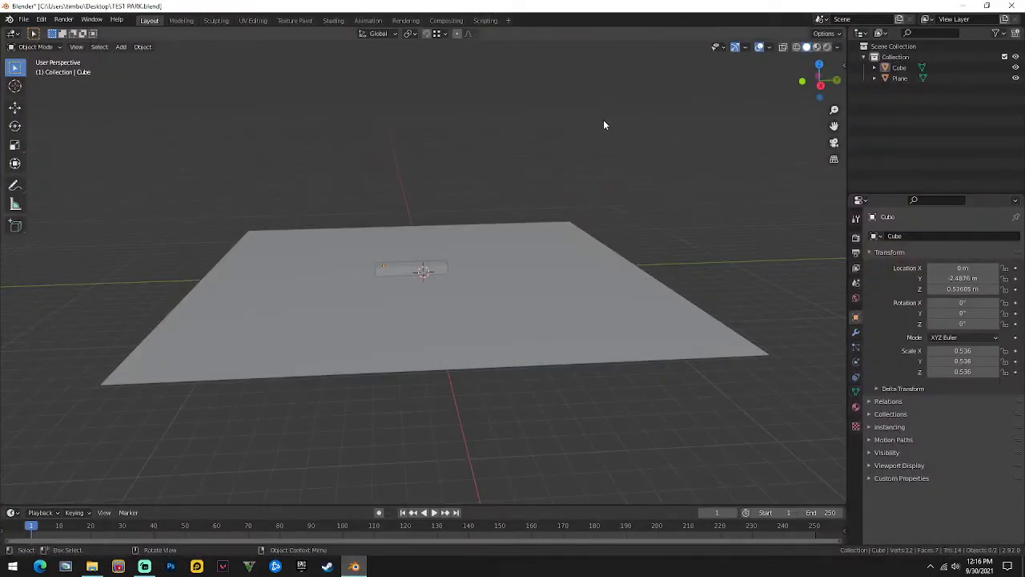
pyautogui.click(1018, 5)
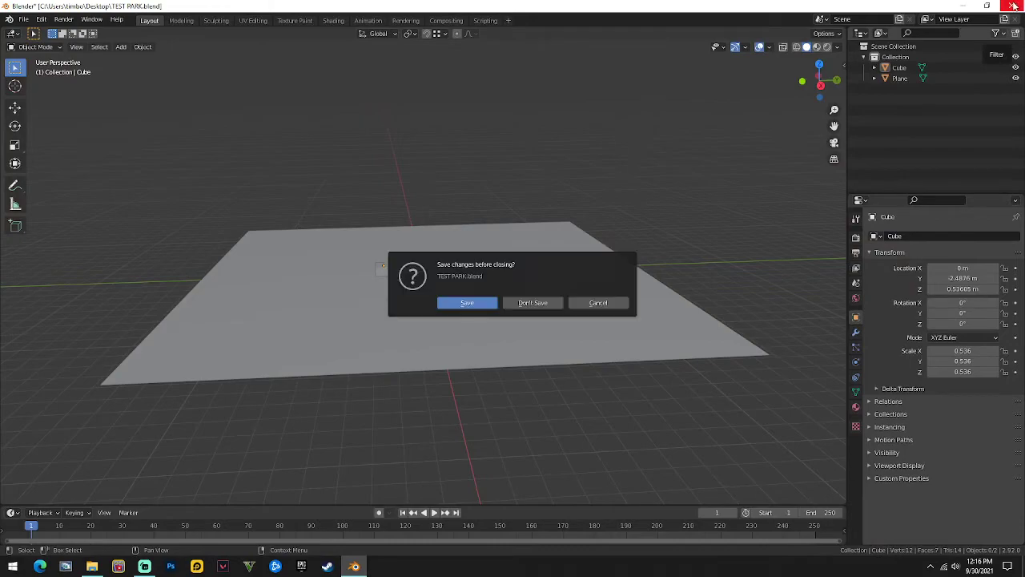
# Close Blender without saving, check TagsAndLayers.preset in the Unity stuff folder, then close Explorer
pyautogui.click(551, 304)
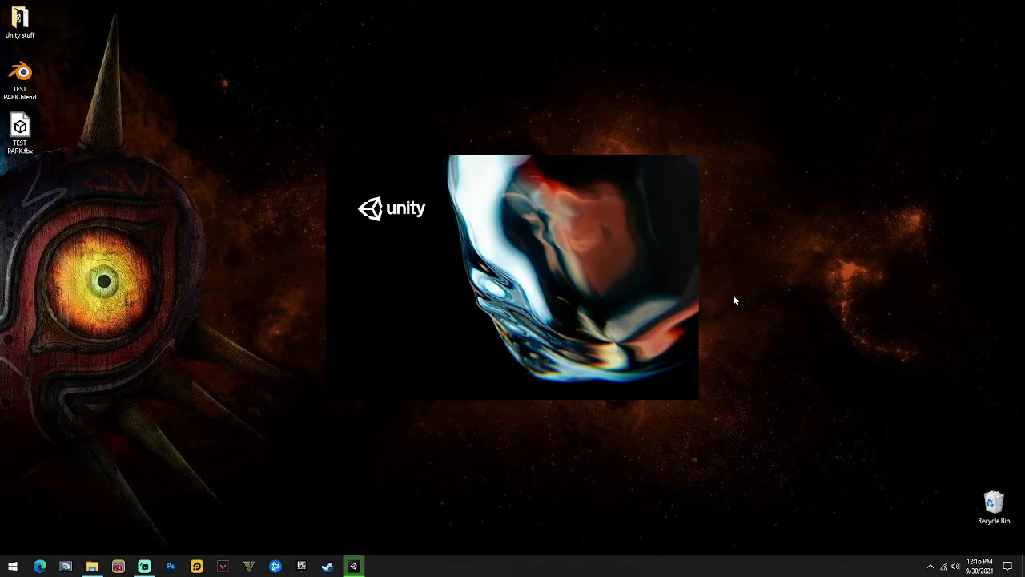
pyautogui.doubleClick(18, 19)
pyautogui.click(196, 161)
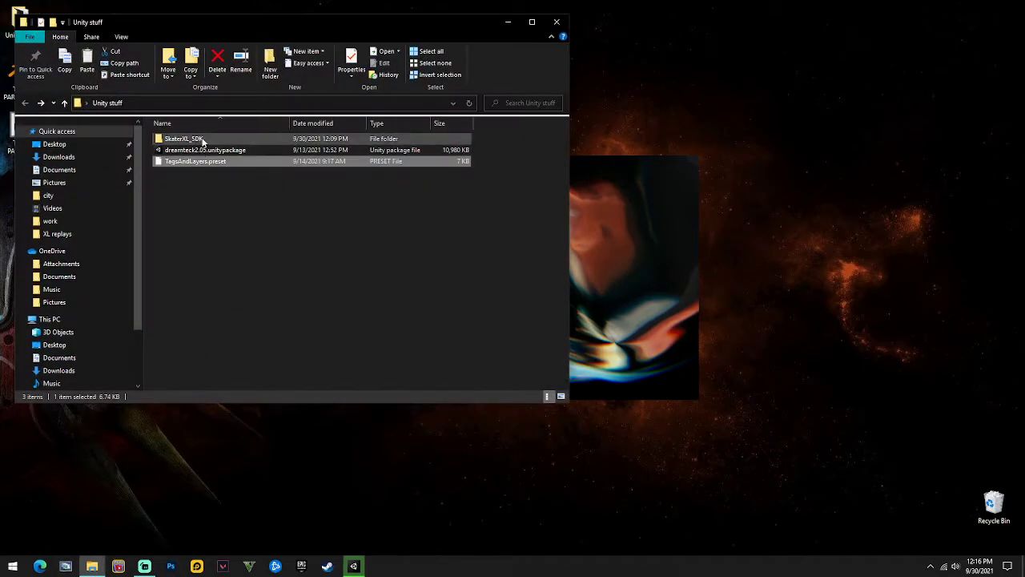
pyautogui.click(559, 22)
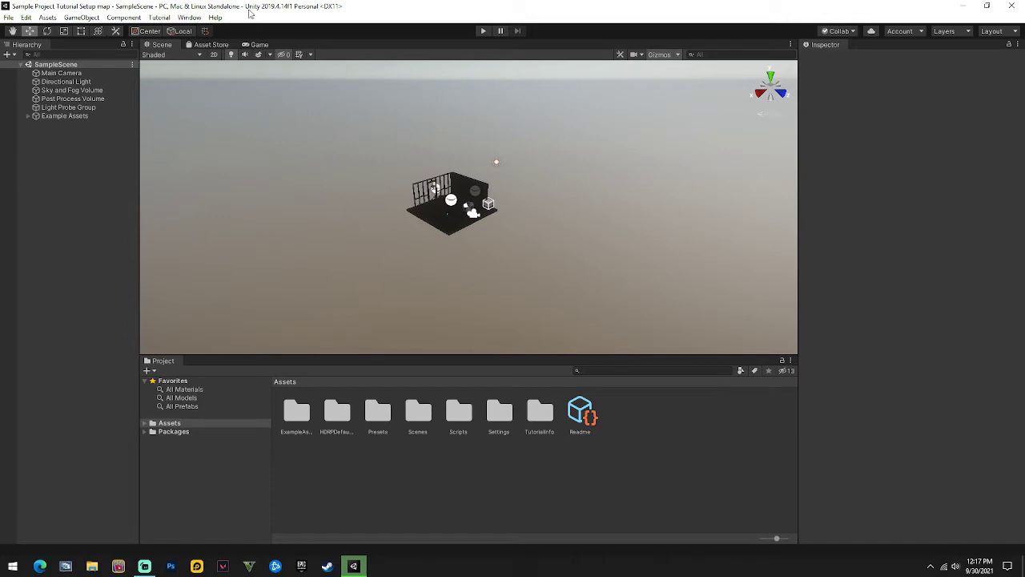
# Dock the HDRP wizard beside the Inspector and delete Example Assets and the Light Probe Group
pyautogui.click(82, 119)
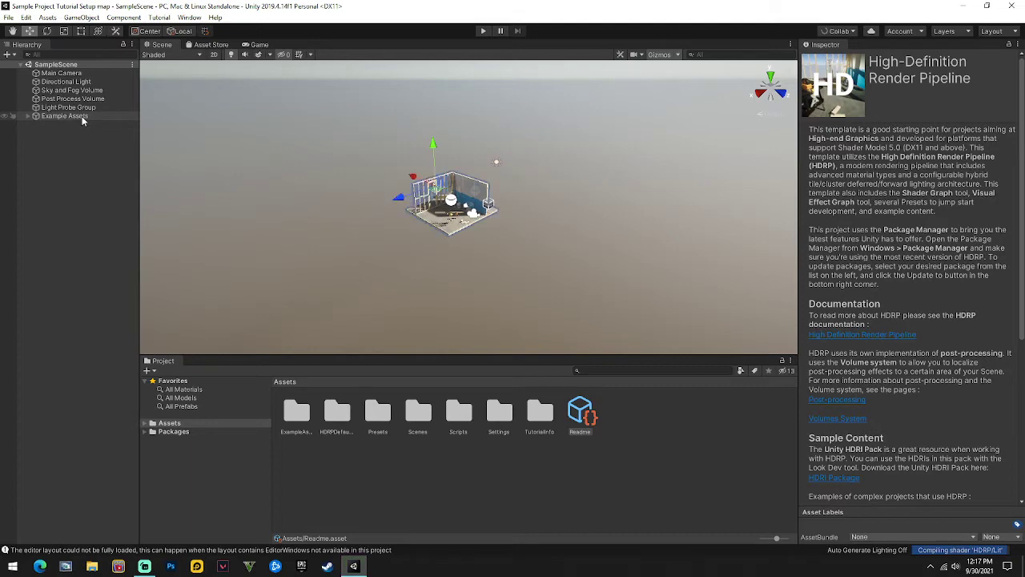
pyautogui.moveTo(67, 228); pyautogui.dragTo(870, 46)
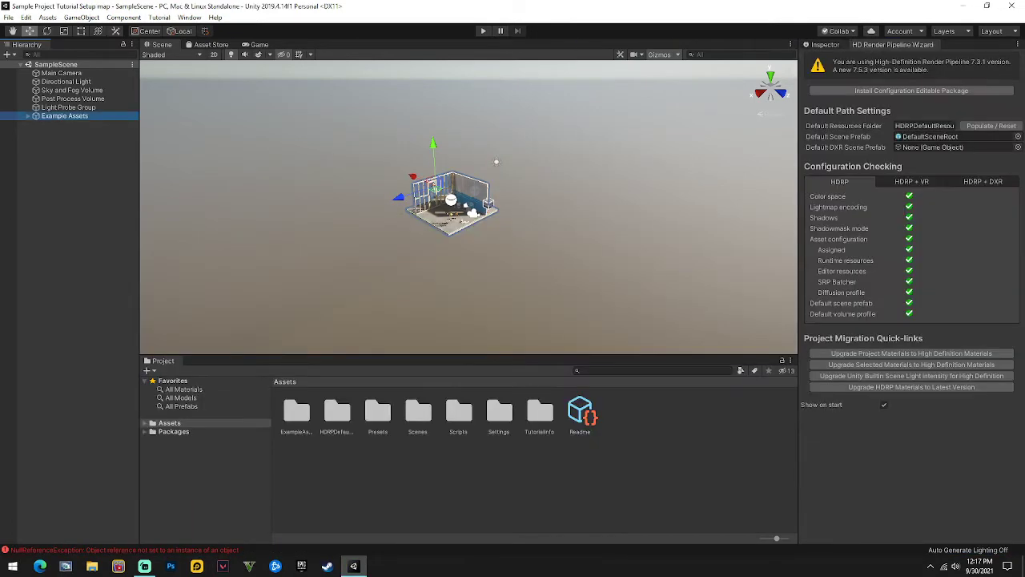
pyautogui.press('Delete')
pyautogui.click(89, 109)
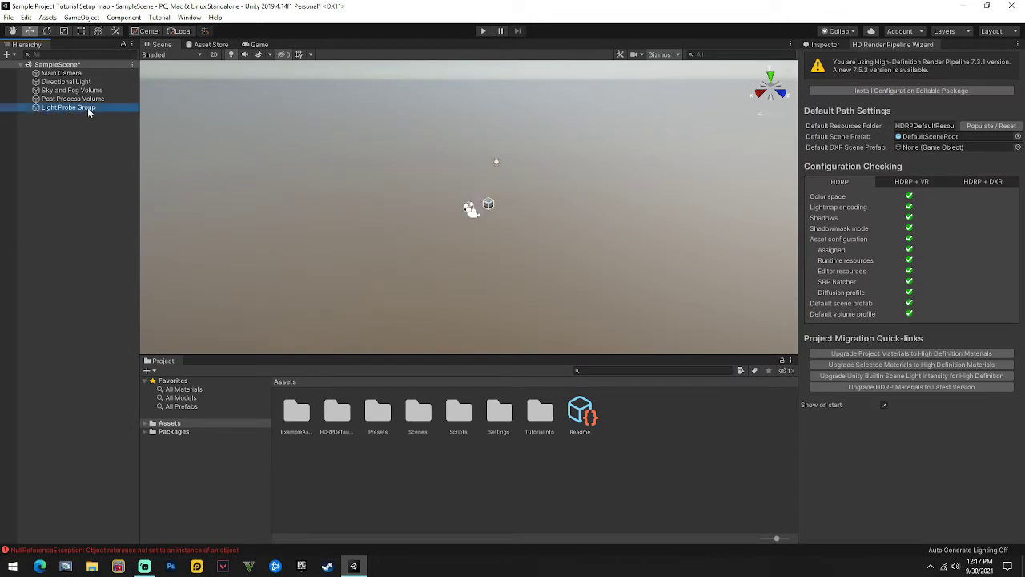
pyautogui.press('Delete')
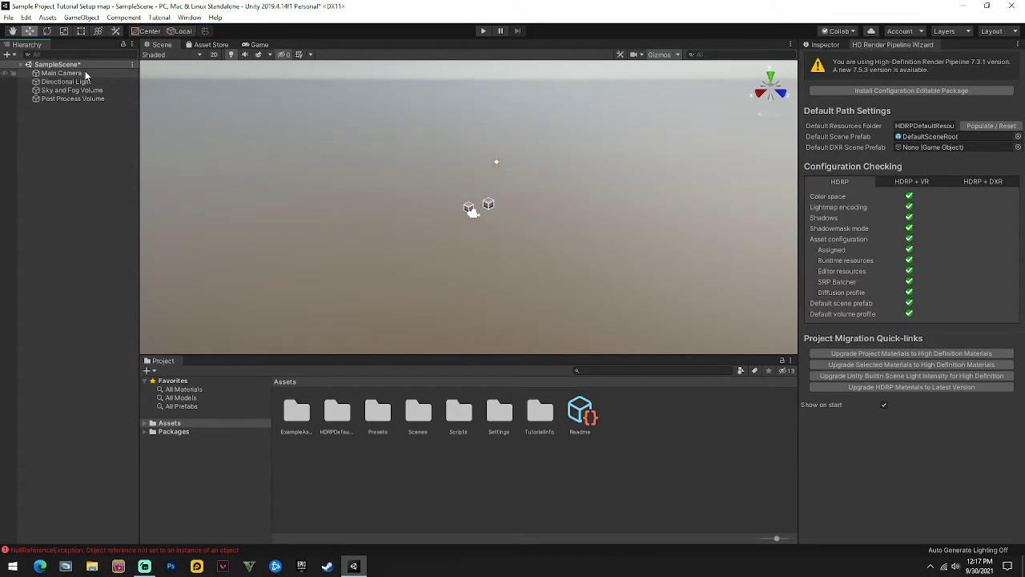
# Retag the Main Camera from MainCamera to EditorOnly
pyautogui.click(76, 74)
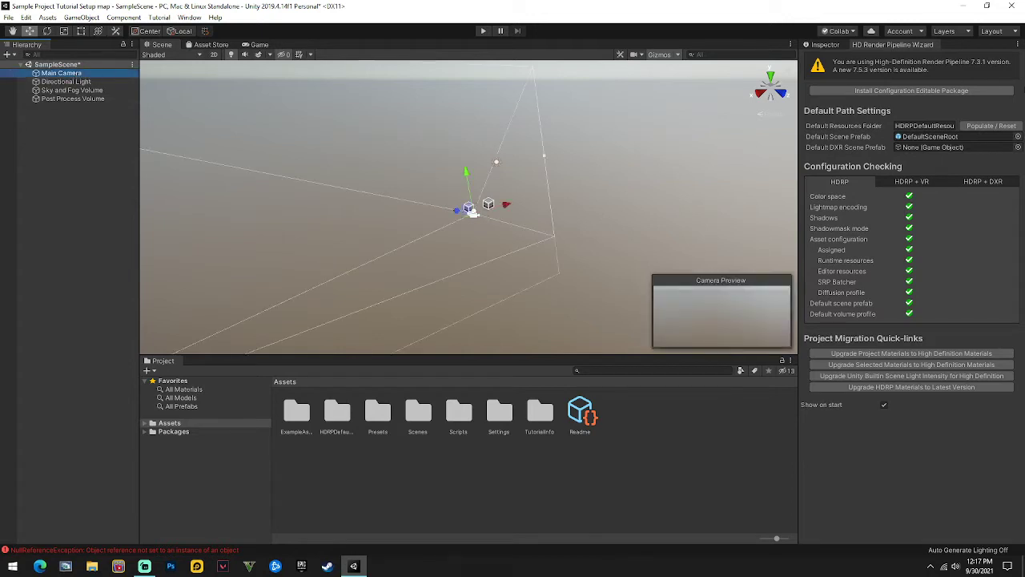
pyautogui.click(823, 45)
pyautogui.click(862, 72)
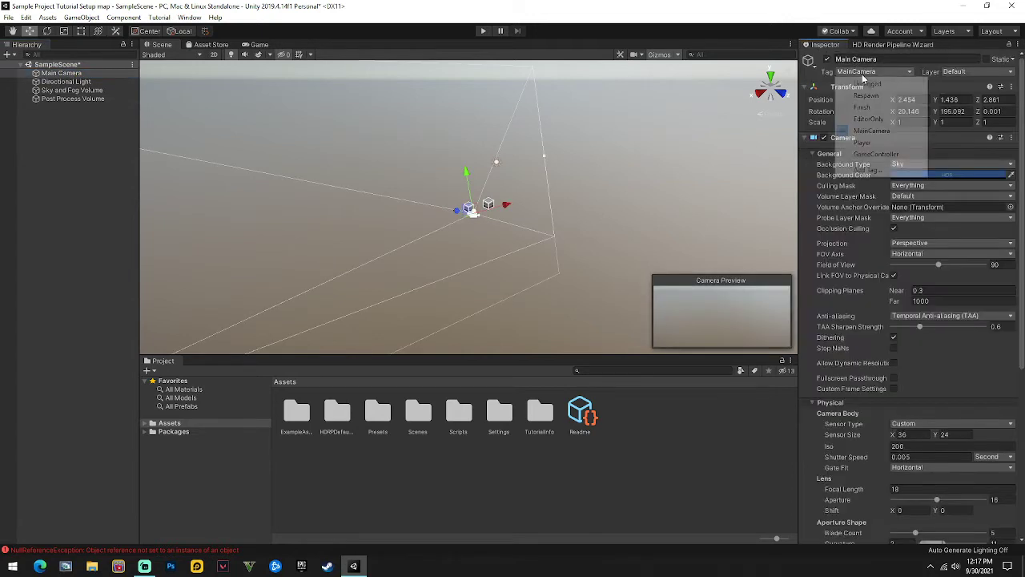
pyautogui.click(868, 119)
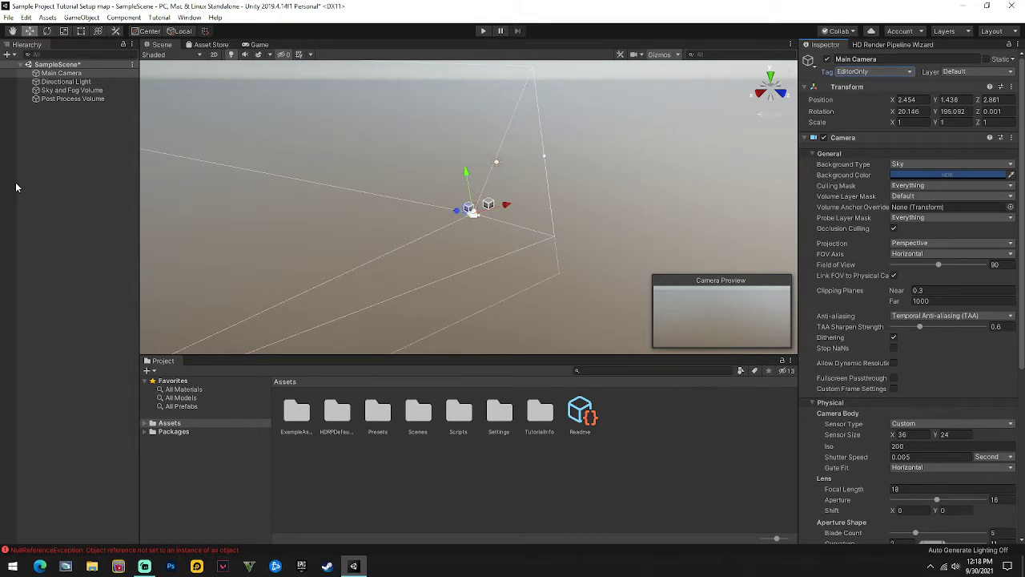
pyautogui.click(52, 173)
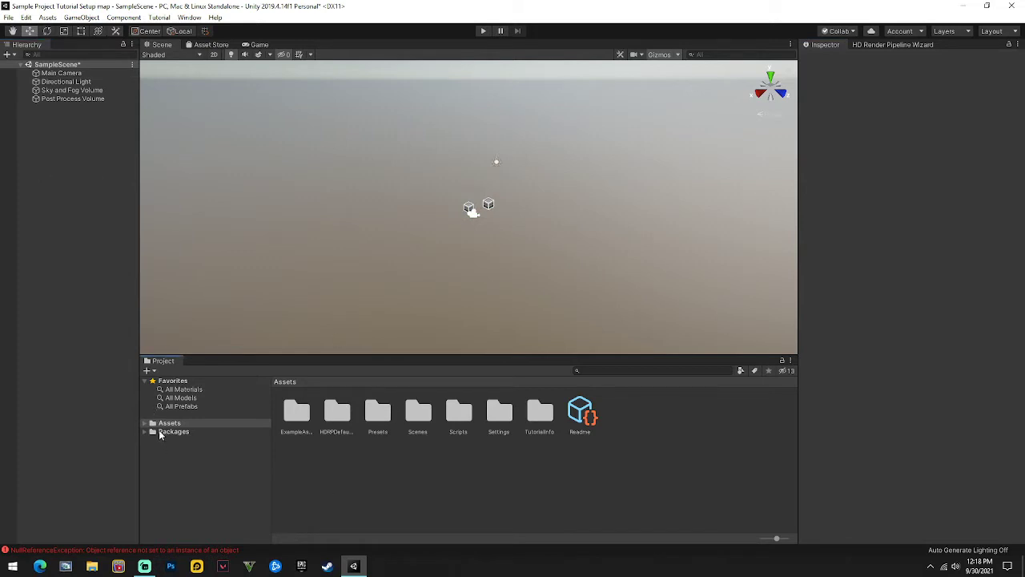
pyautogui.click(170, 422)
# Create a new folder in Assets and rename it to Models
pyautogui.rightClick(330, 463)
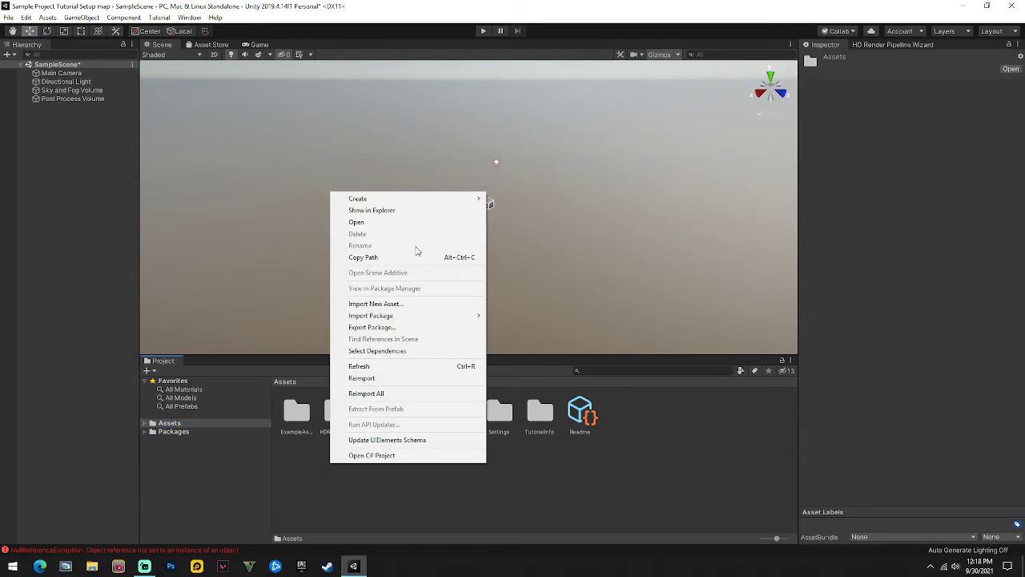
pyautogui.moveTo(443, 198)
pyautogui.click(533, 98)
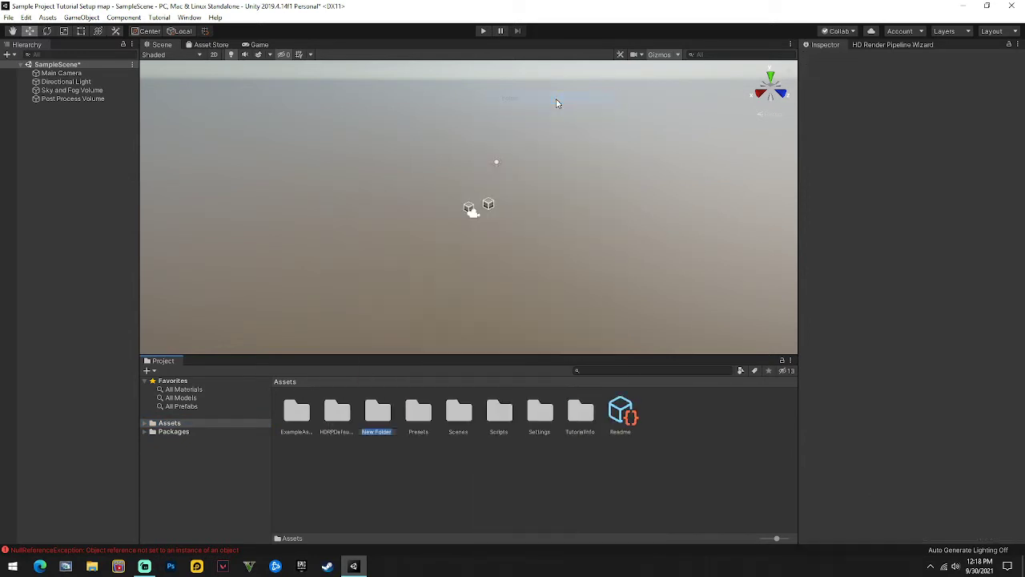
pyautogui.press('Return')
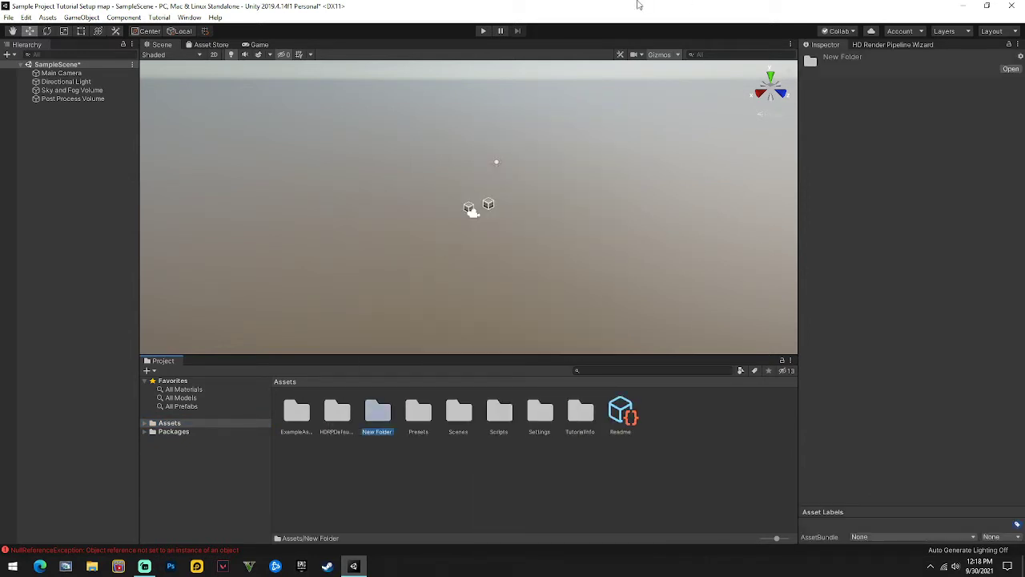
pyautogui.rightClick(390, 412)
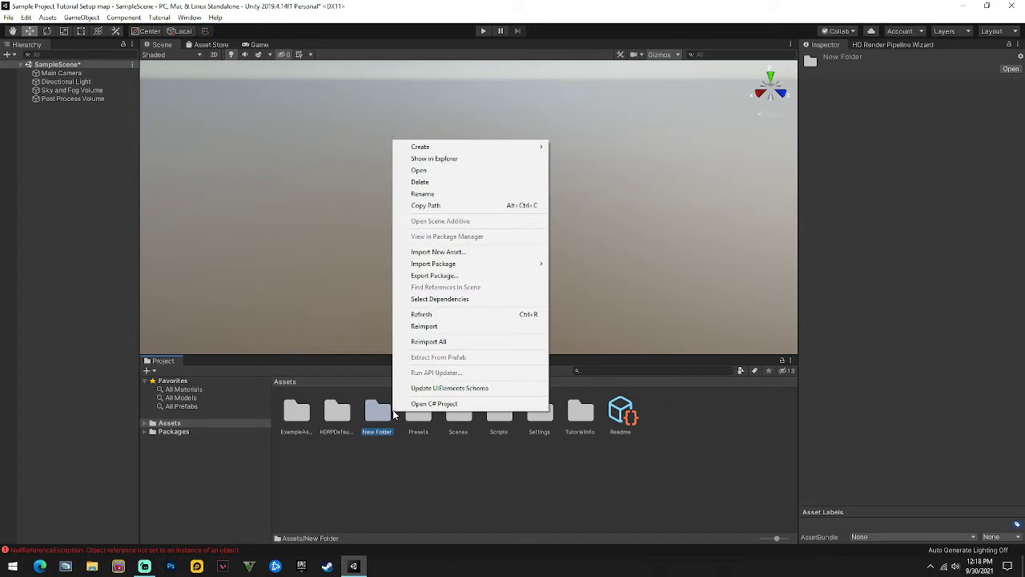
pyautogui.click(471, 193)
pyautogui.write('MOdels')
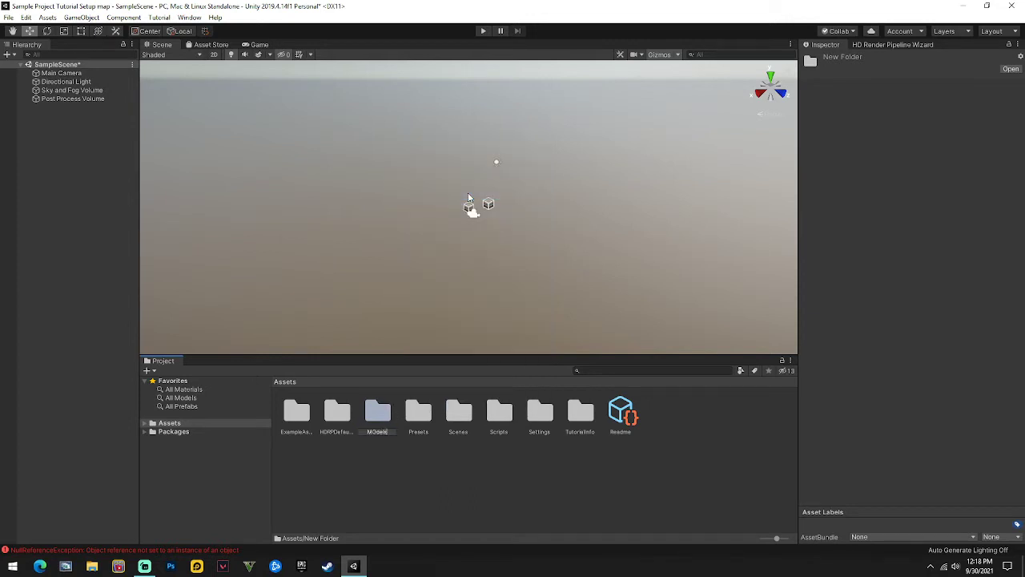
pyautogui.write('odels')
pyautogui.press('Return')
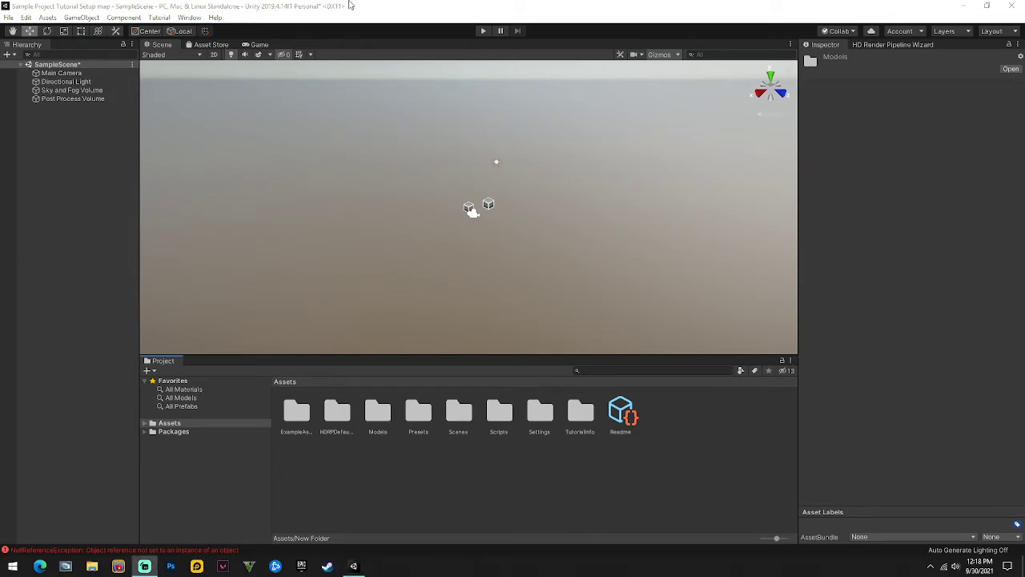
pyautogui.moveTo(330, 9); pyautogui.dragTo(410, 19)
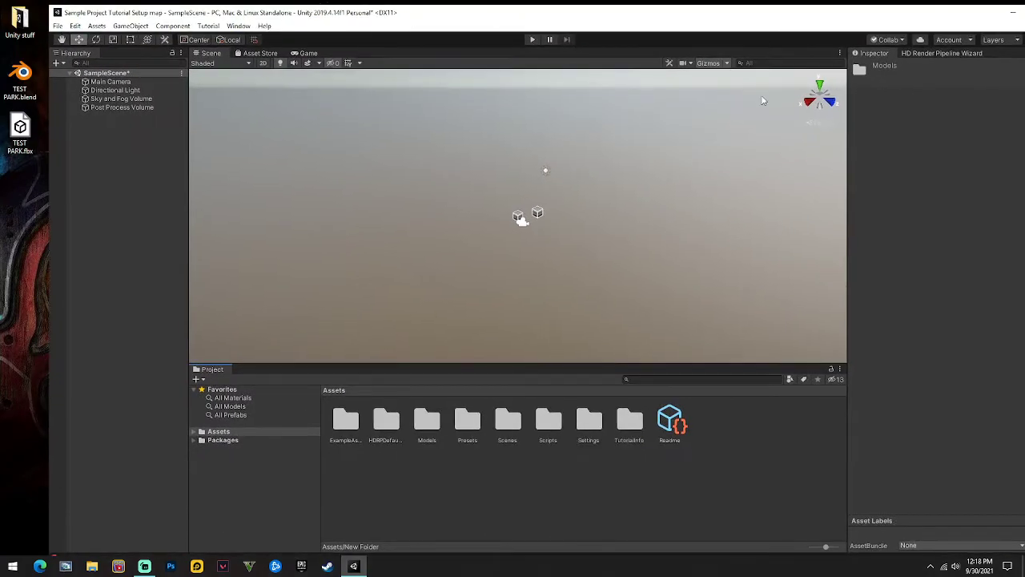
# Drag the SkaterXL_SDK folder from the Unity stuff folder into Unity's Assets
pyautogui.doubleClick(24, 20)
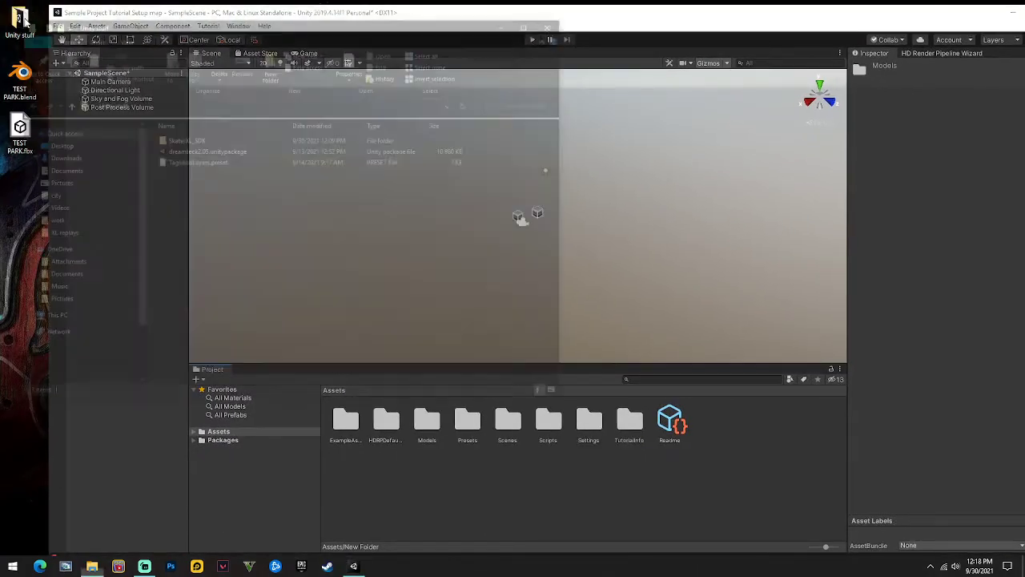
pyautogui.moveTo(279, 24); pyautogui.dragTo(276, 70)
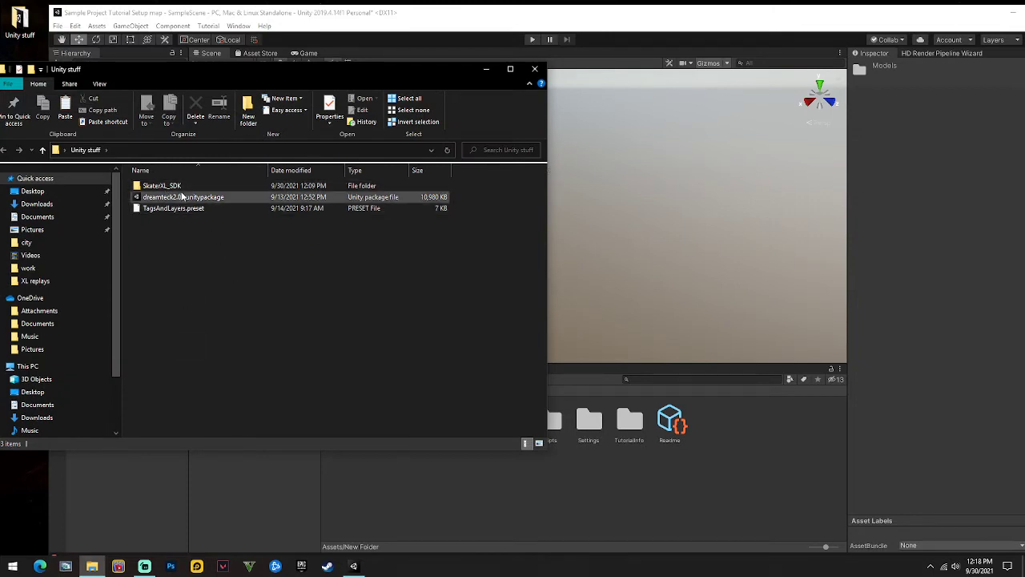
pyautogui.moveTo(185, 188); pyautogui.dragTo(730, 450)
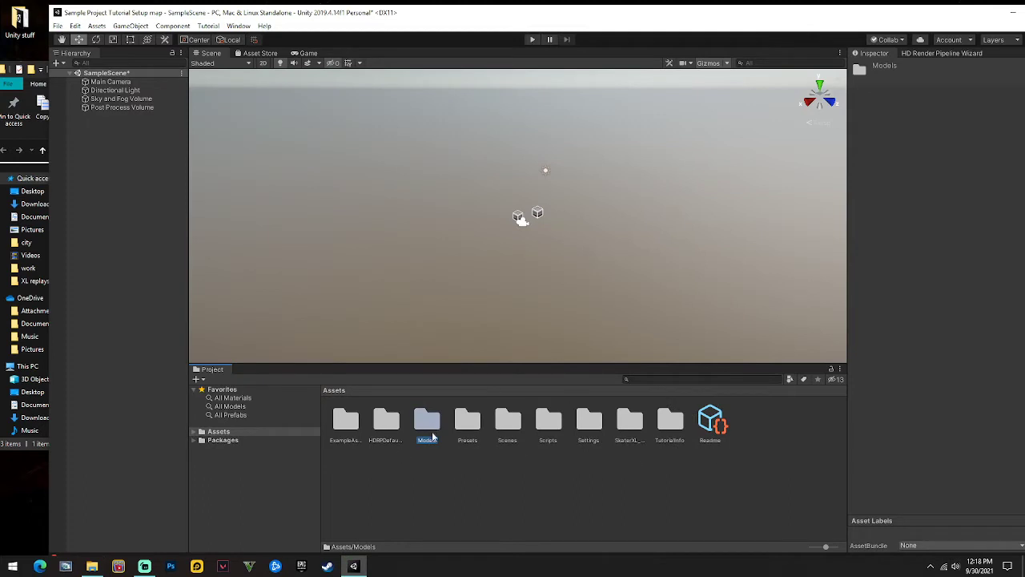
pyautogui.click(630, 422)
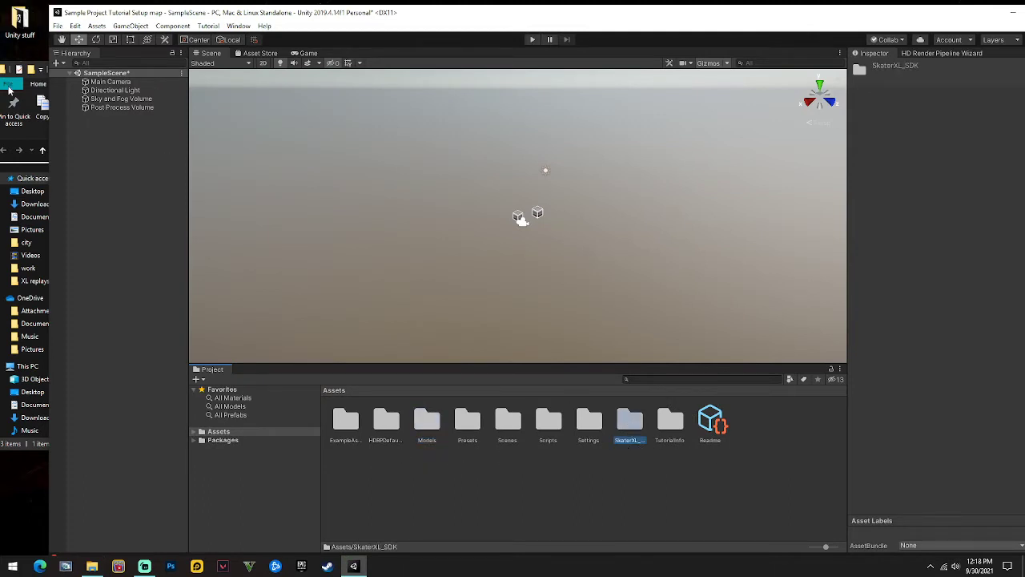
pyautogui.click(9, 90)
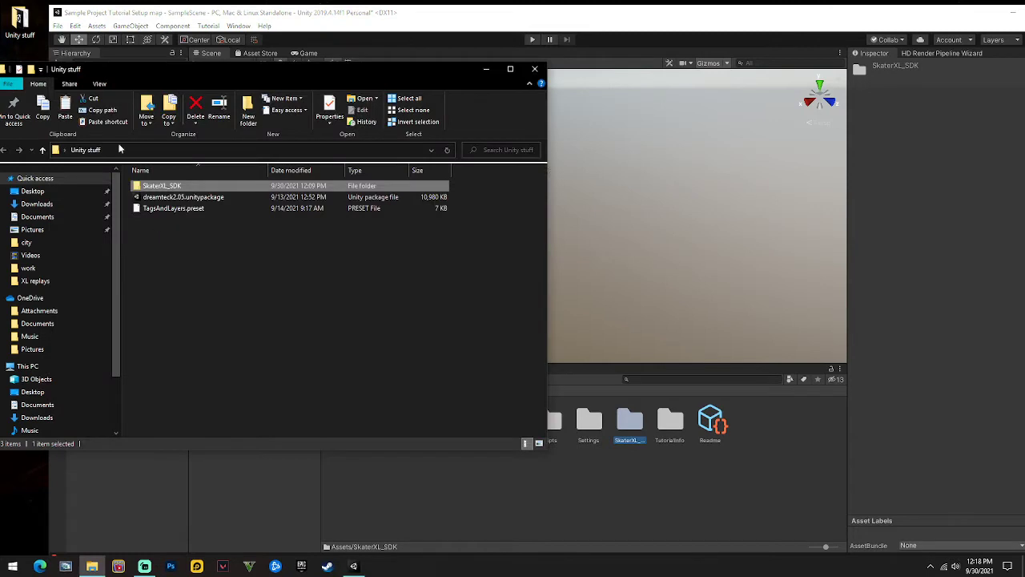
# Import all files from dreamteck2.05.unitypackage into the project
pyautogui.doubleClick(164, 200)
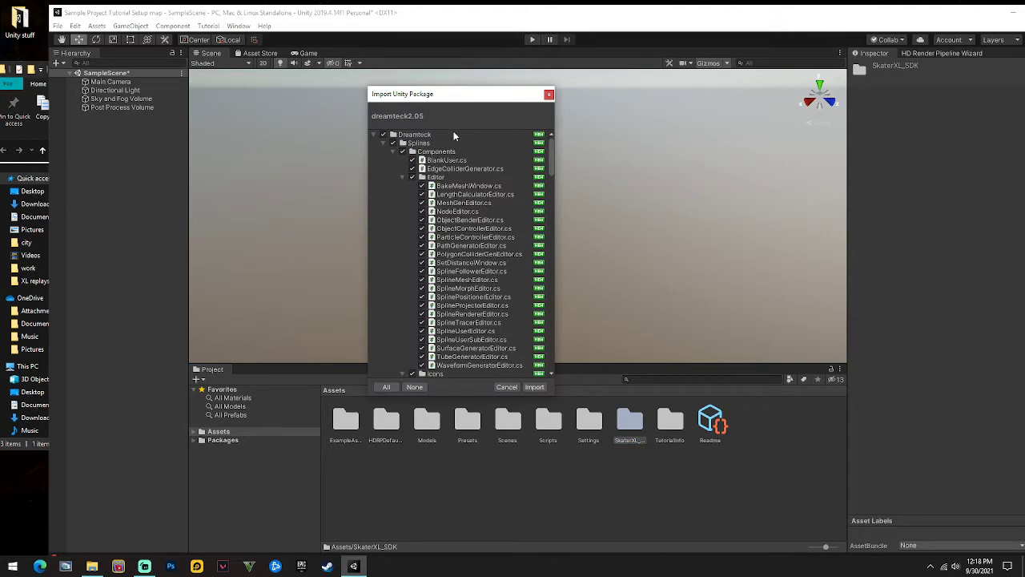
pyautogui.click(535, 387)
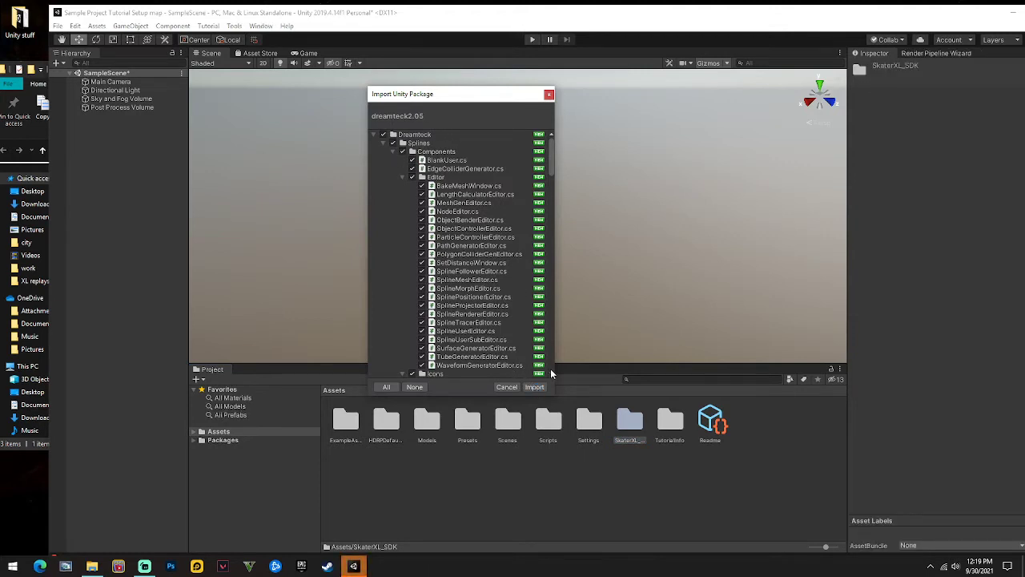
pyautogui.click(535, 387)
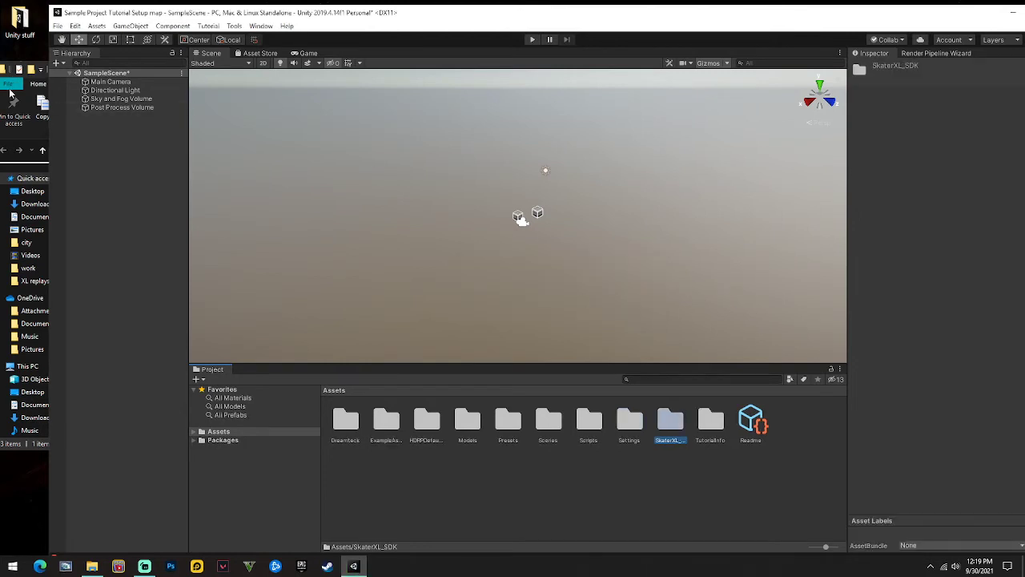
# Apply the TagsAndLayers preset from the Unity stuff folder to the project's Tags & Layers
pyautogui.click(16, 90)
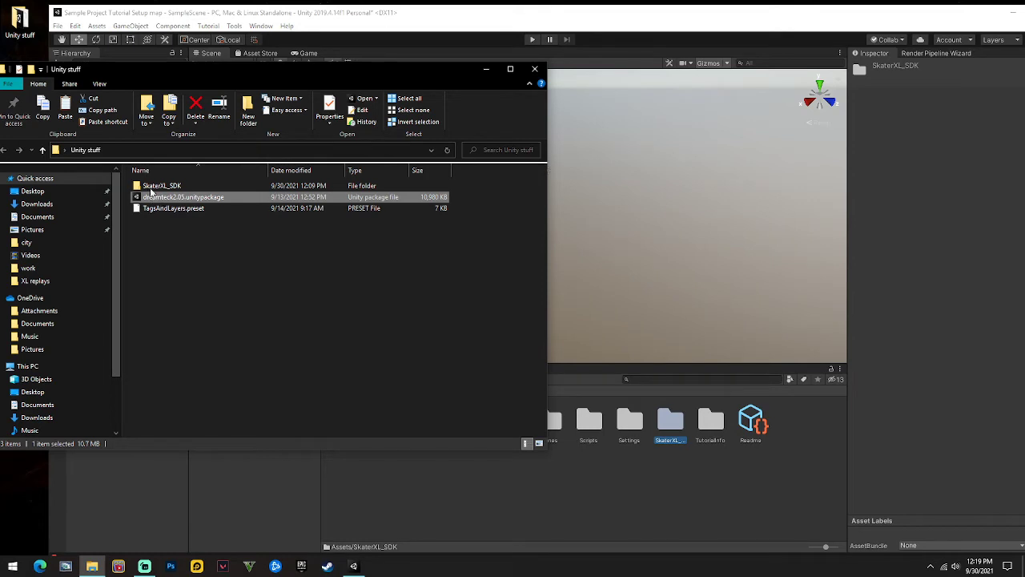
pyautogui.click(175, 209)
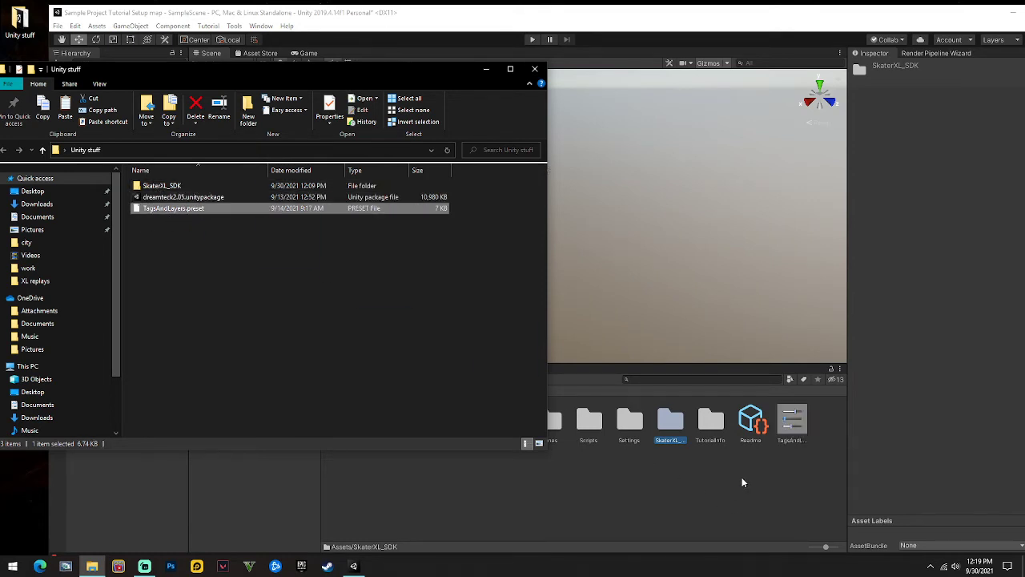
pyautogui.click(762, 490)
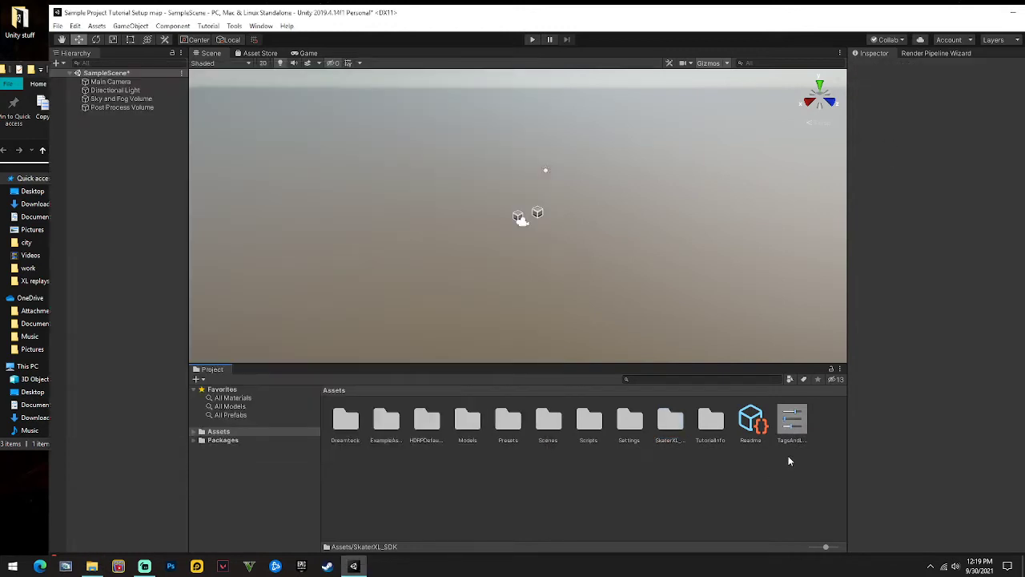
pyautogui.click(132, 91)
pyautogui.click(959, 83)
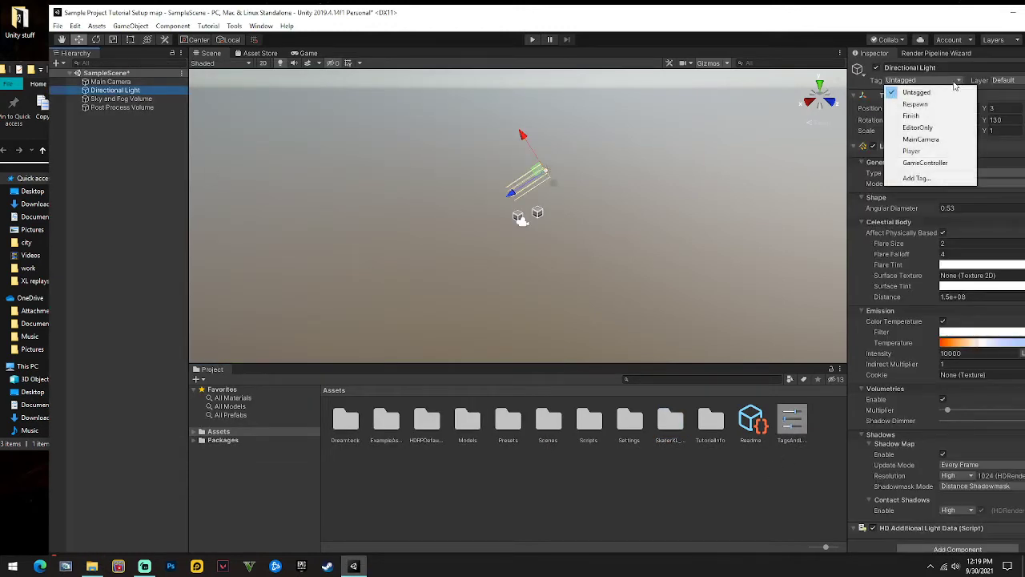
pyautogui.click(926, 176)
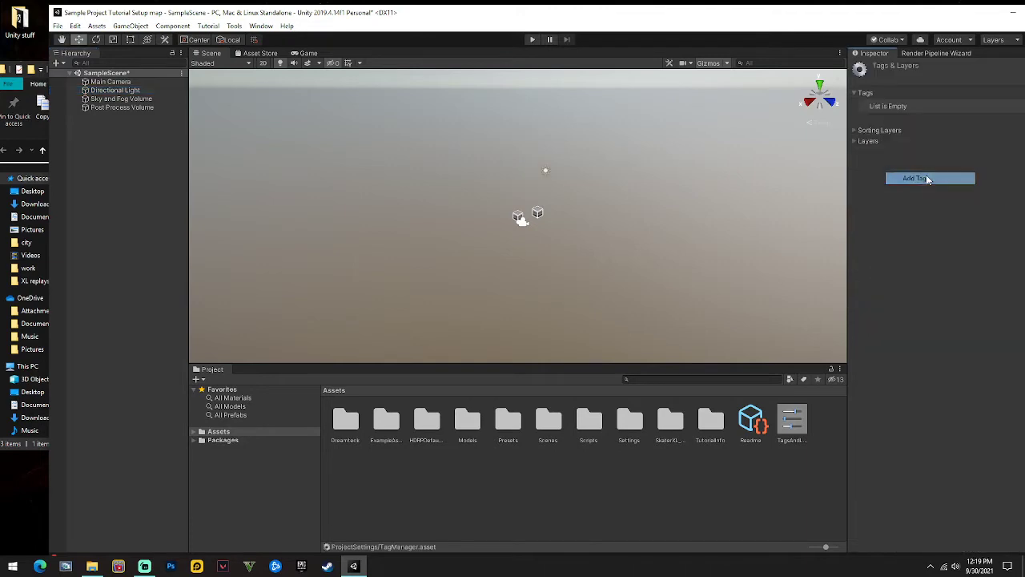
pyautogui.doubleClick(923, 14)
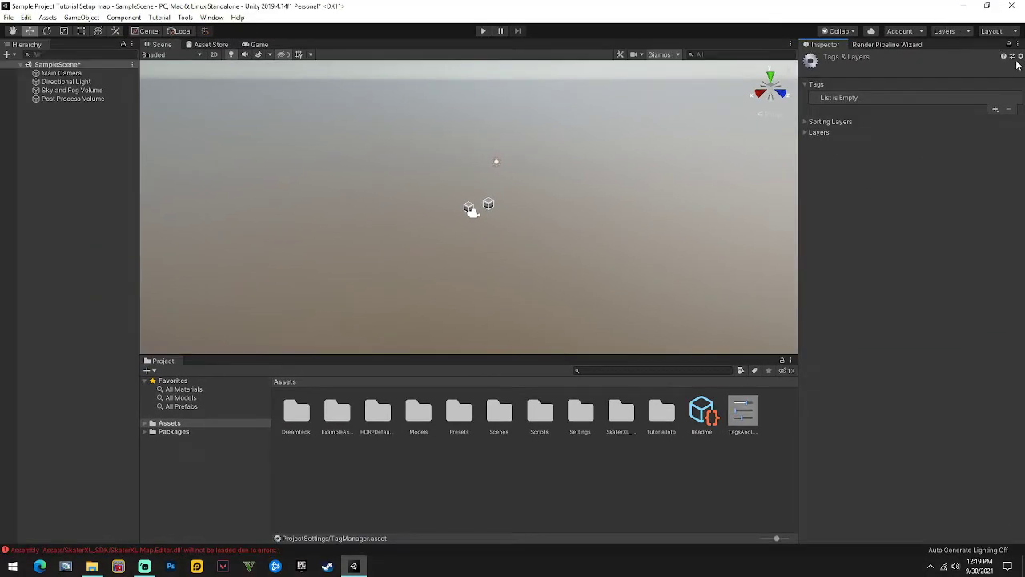
pyautogui.click(1013, 57)
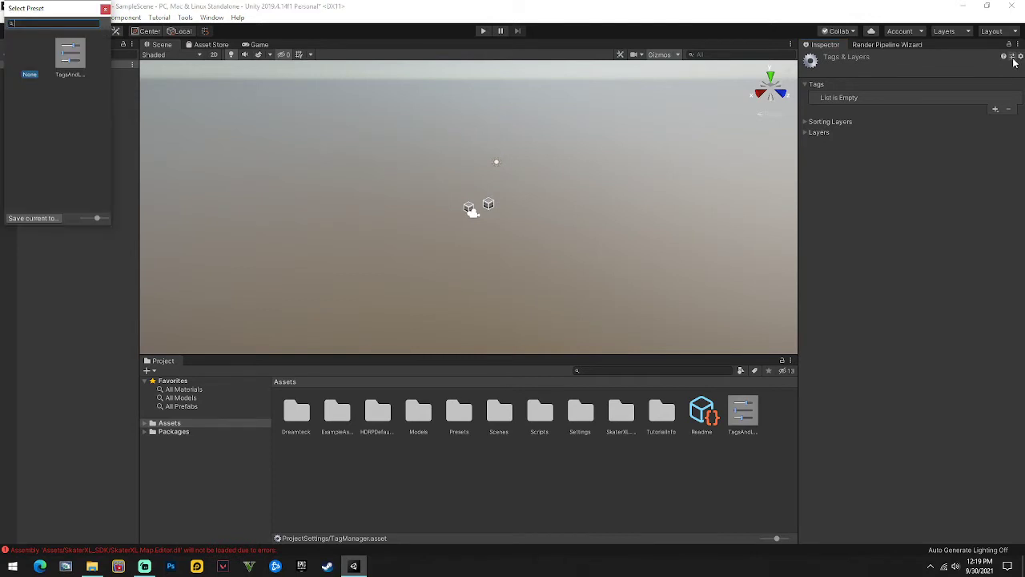
pyautogui.click(75, 60)
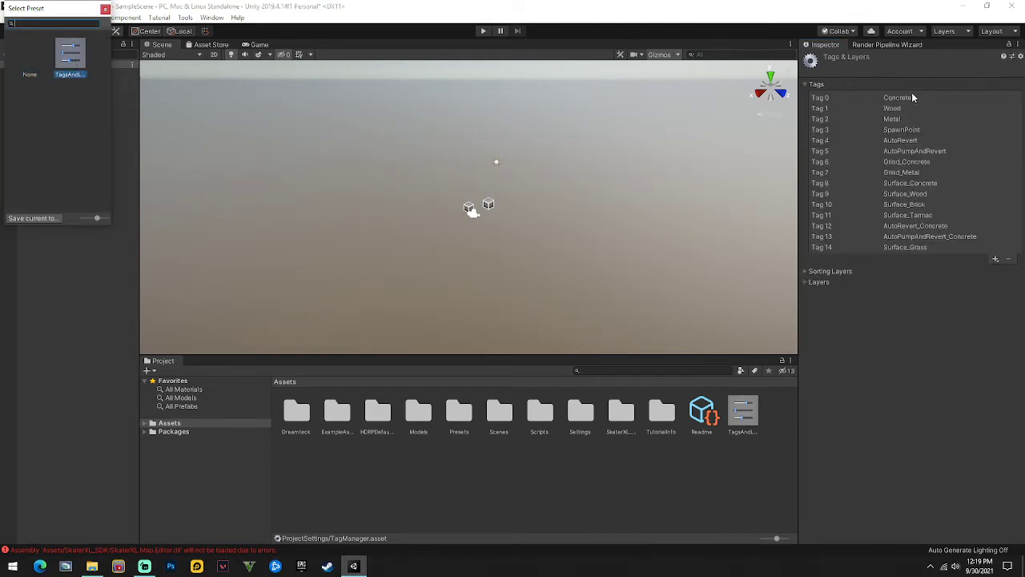
# Review the resulting layers list, including Grindable and Coping
pyautogui.click(807, 282)
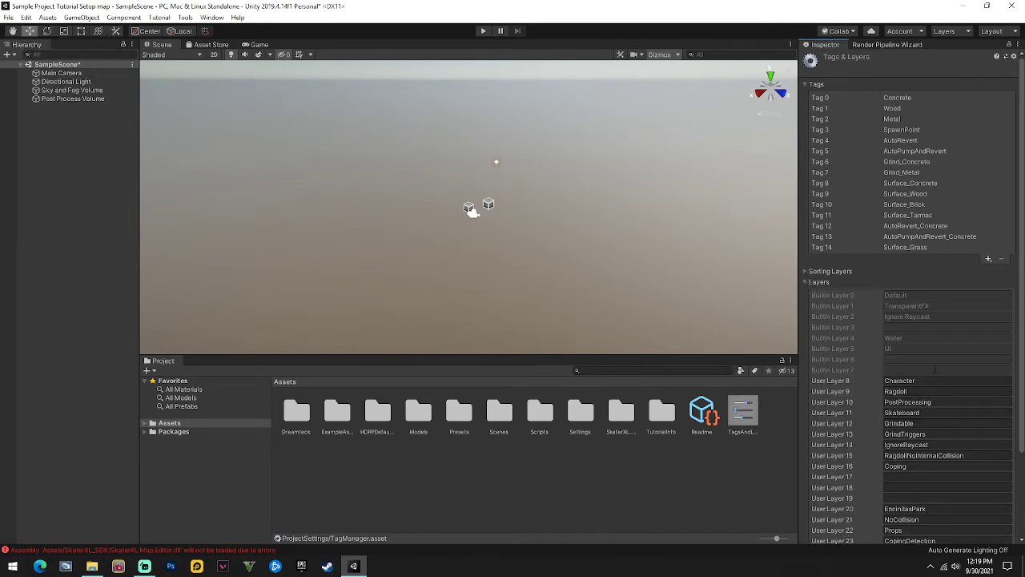
pyautogui.scroll(-3, 809, 285)
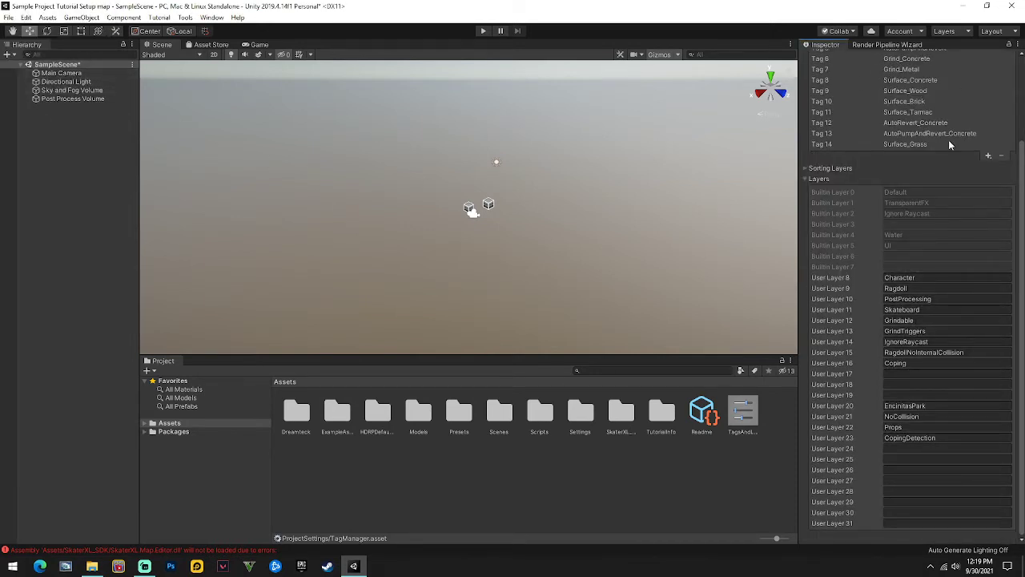
pyautogui.scroll(3, 937, 156)
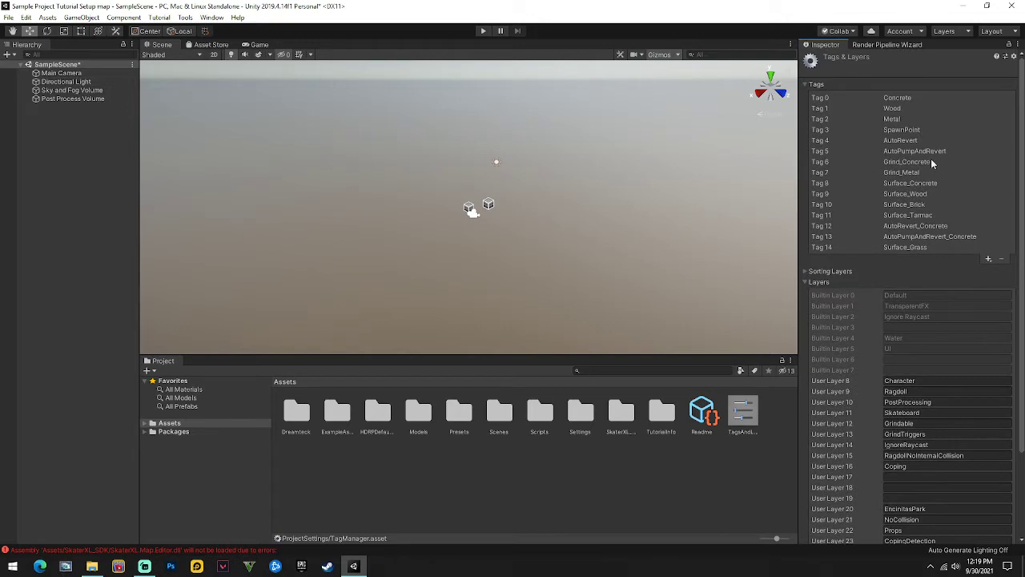
pyautogui.click(907, 47)
pyautogui.click(833, 46)
# Leave the Directional Light tagged Untagged and deselect it
pyautogui.click(65, 82)
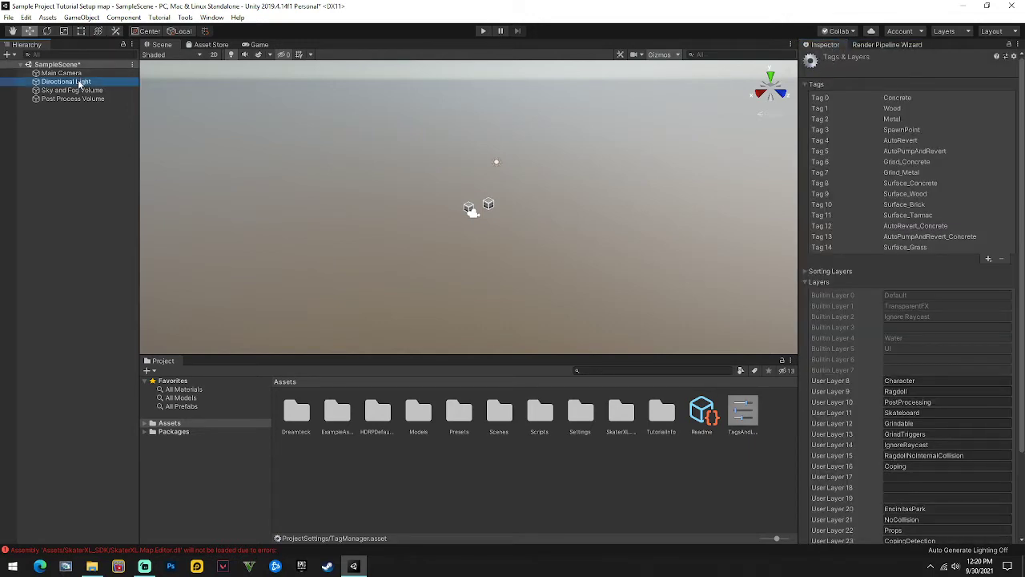
pyautogui.click(887, 73)
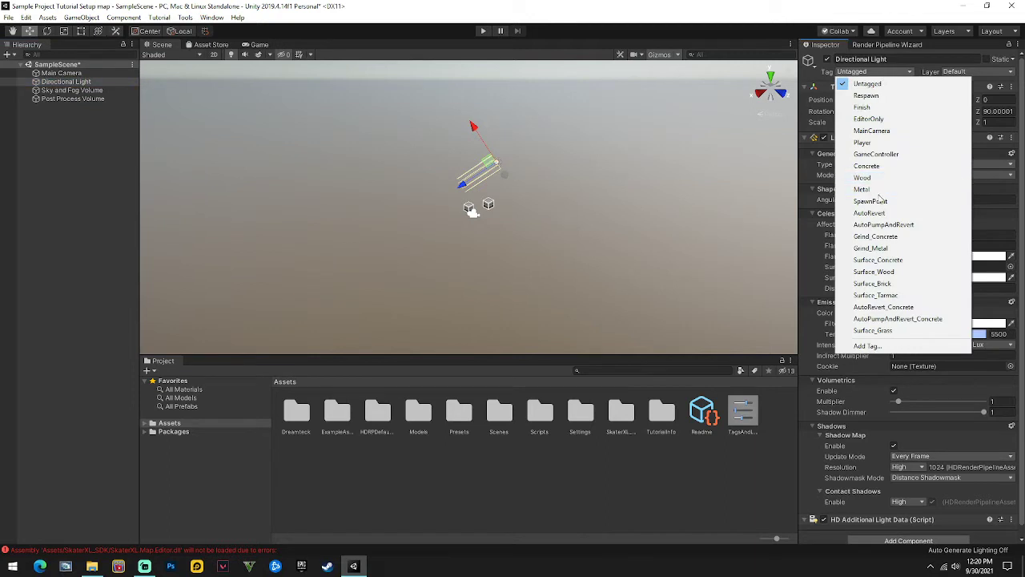
pyautogui.click(895, 80)
pyautogui.click(64, 188)
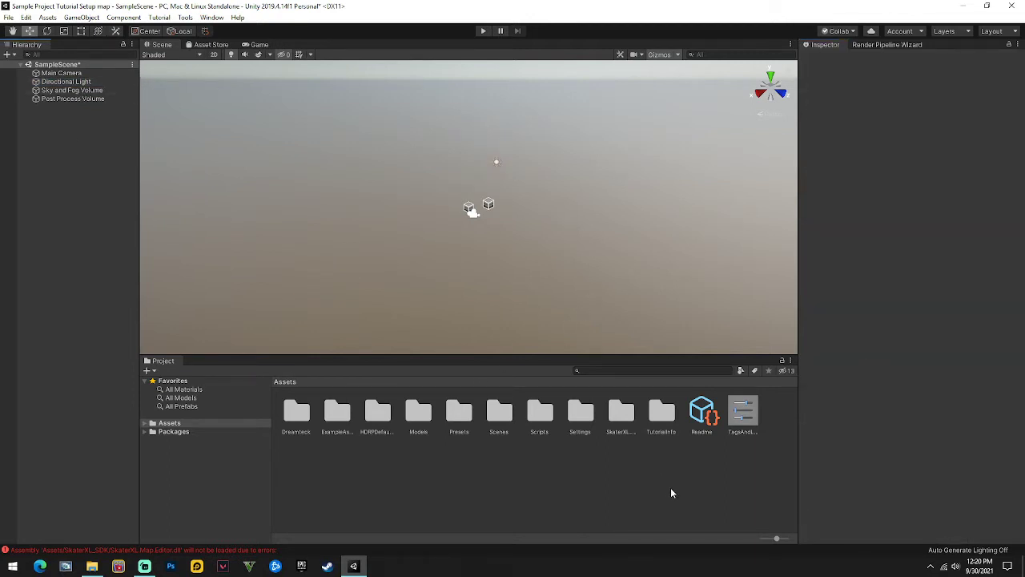
# Save the scene over Assets/Scenes/samplescene.unity, confirming the replacement
pyautogui.click(186, 18)
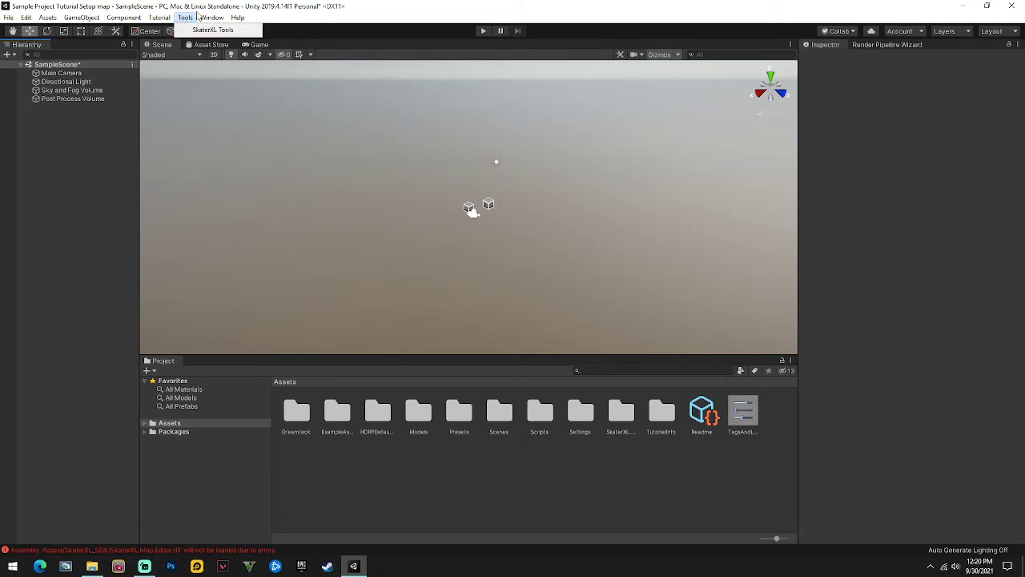
pyautogui.click(69, 23)
pyautogui.click(8, 23)
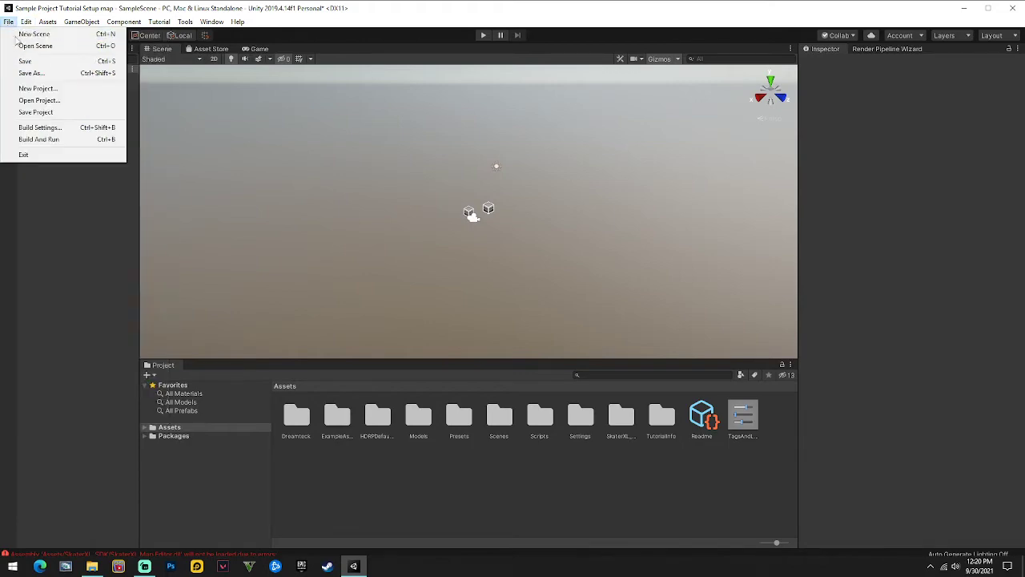
pyautogui.click(36, 73)
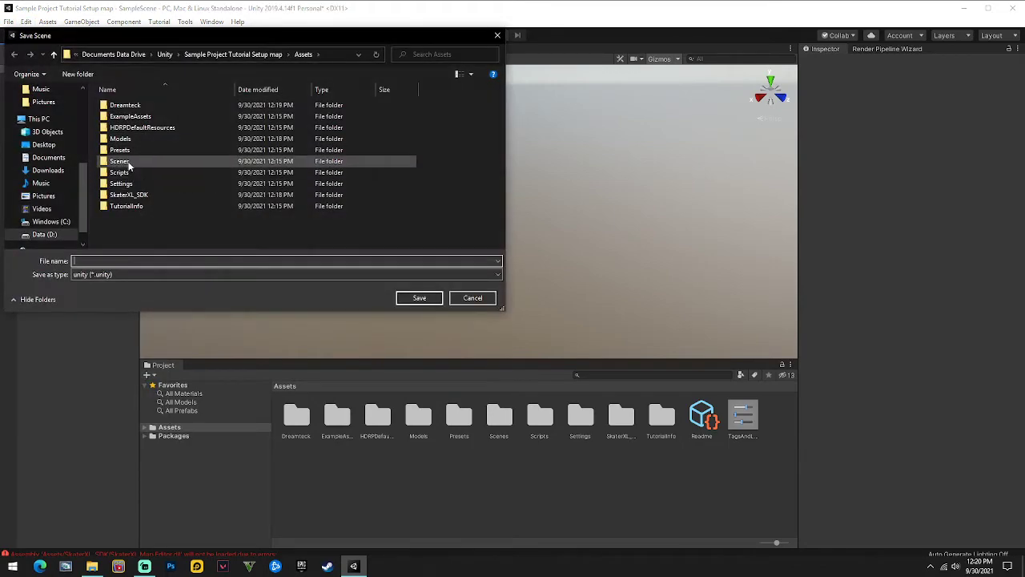
pyautogui.click(128, 164)
pyautogui.doubleClick(128, 163)
pyautogui.click(118, 261)
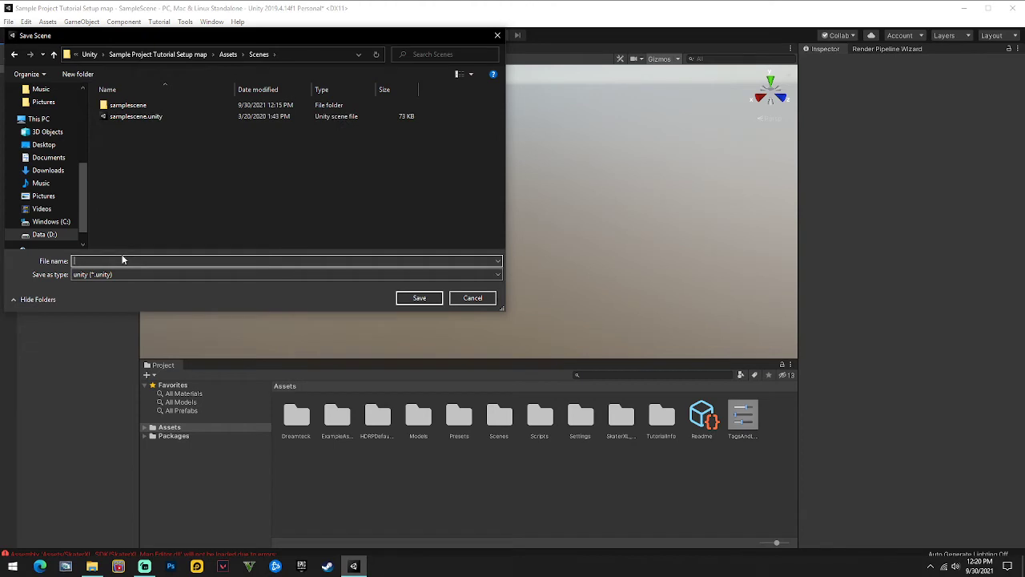
pyautogui.write('Sam')
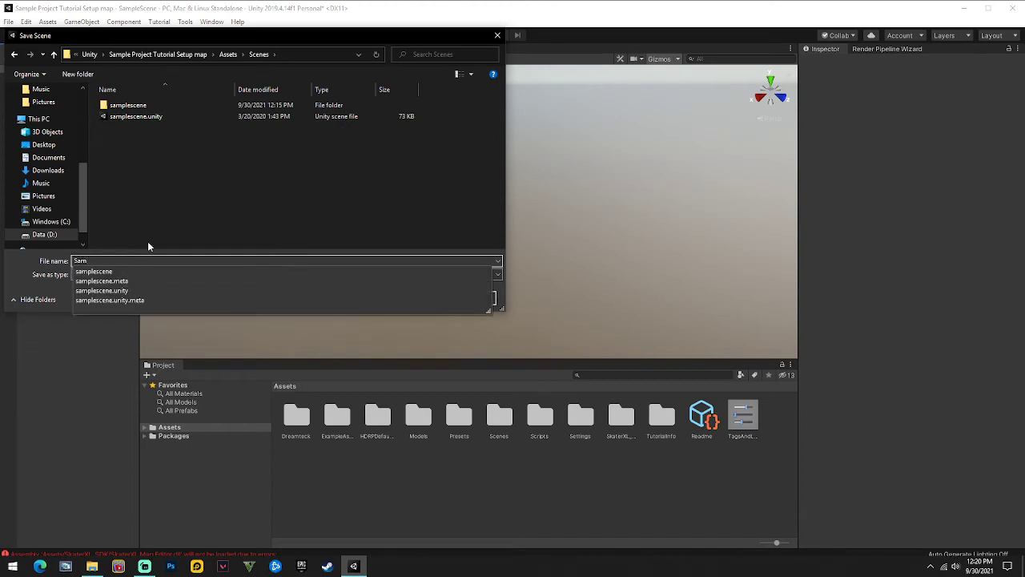
pyautogui.click(136, 116)
pyautogui.click(419, 298)
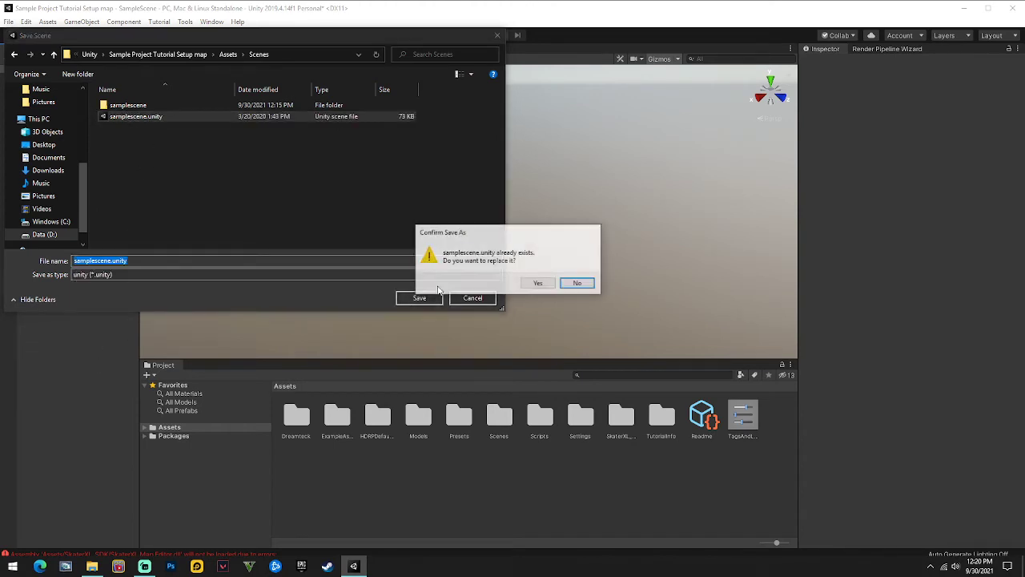
pyautogui.click(536, 282)
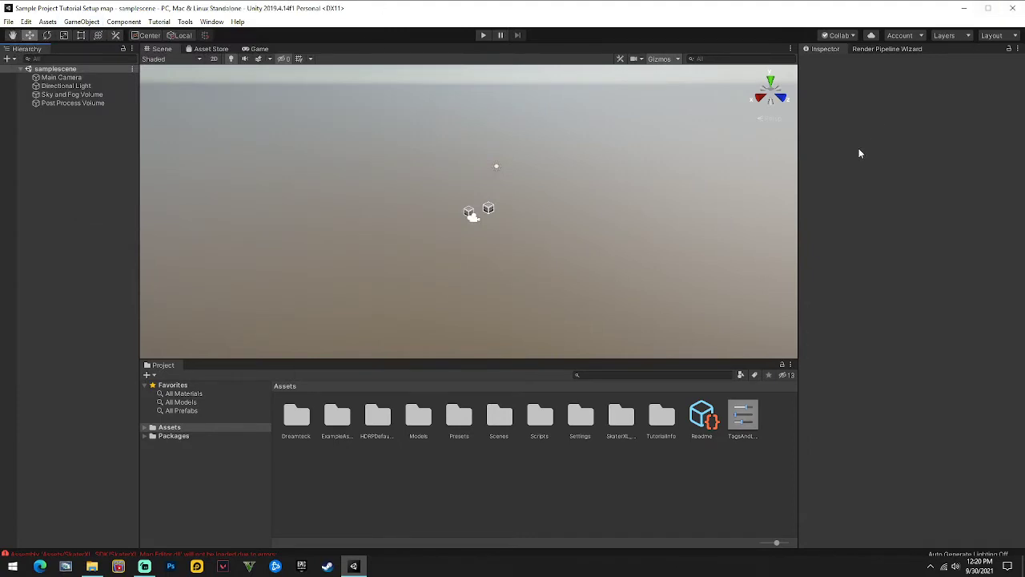
# Close the editor and Explorer, then reopen Sample Project Tutorial Setup map from Unity Hub
pyautogui.click(1019, 6)
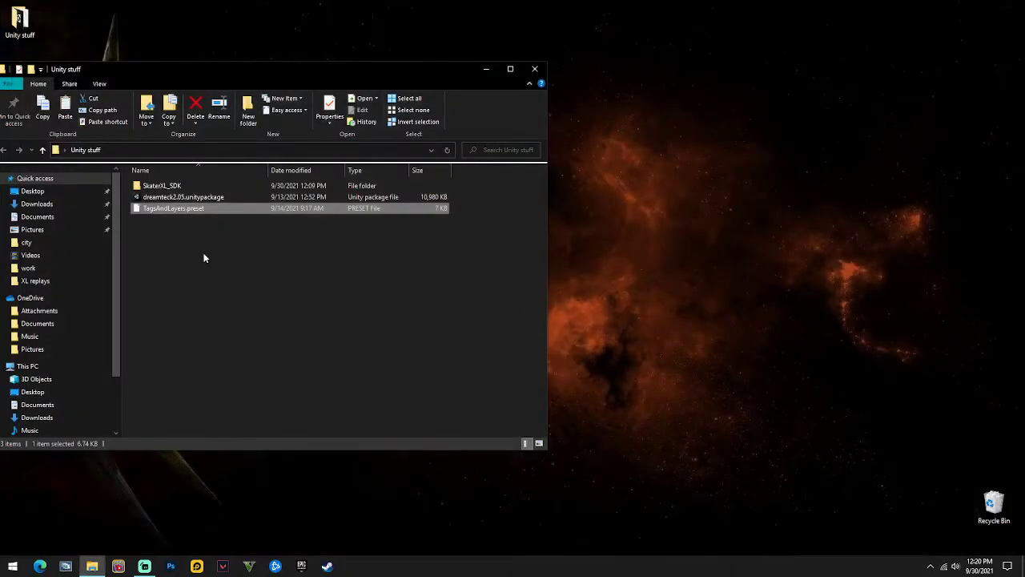
pyautogui.click(535, 69)
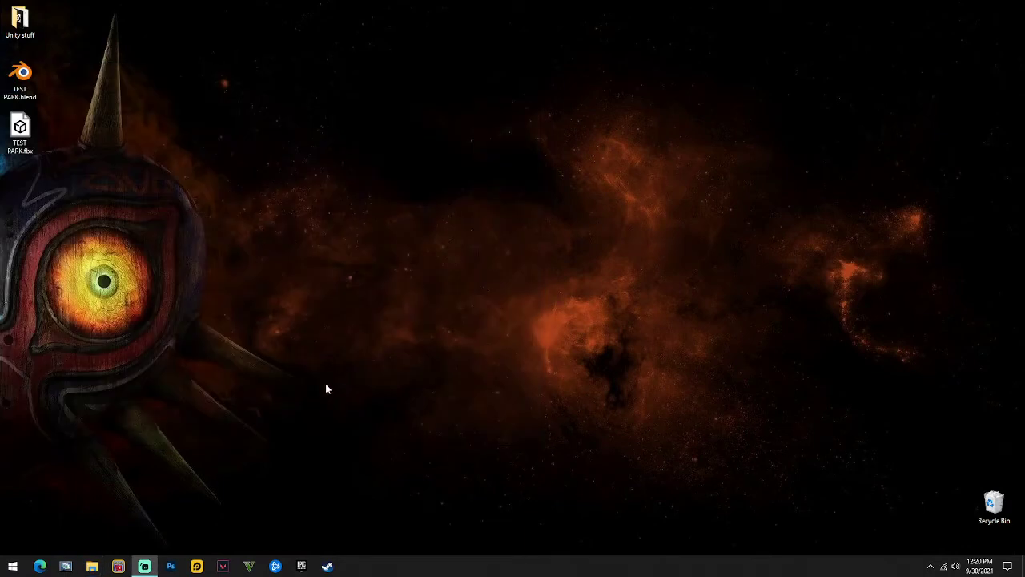
pyautogui.click(930, 566)
pyautogui.click(909, 524)
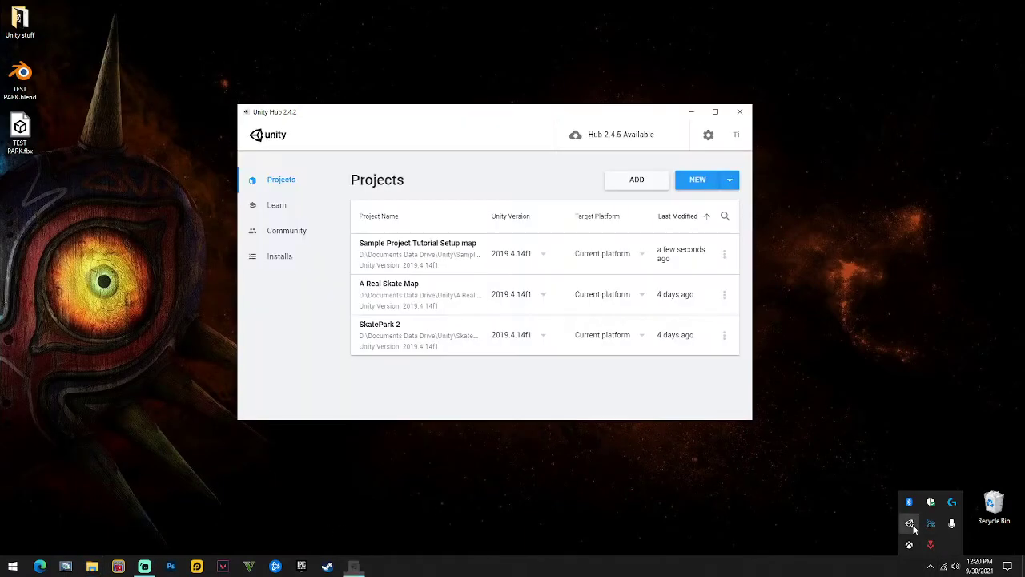
pyautogui.click(412, 250)
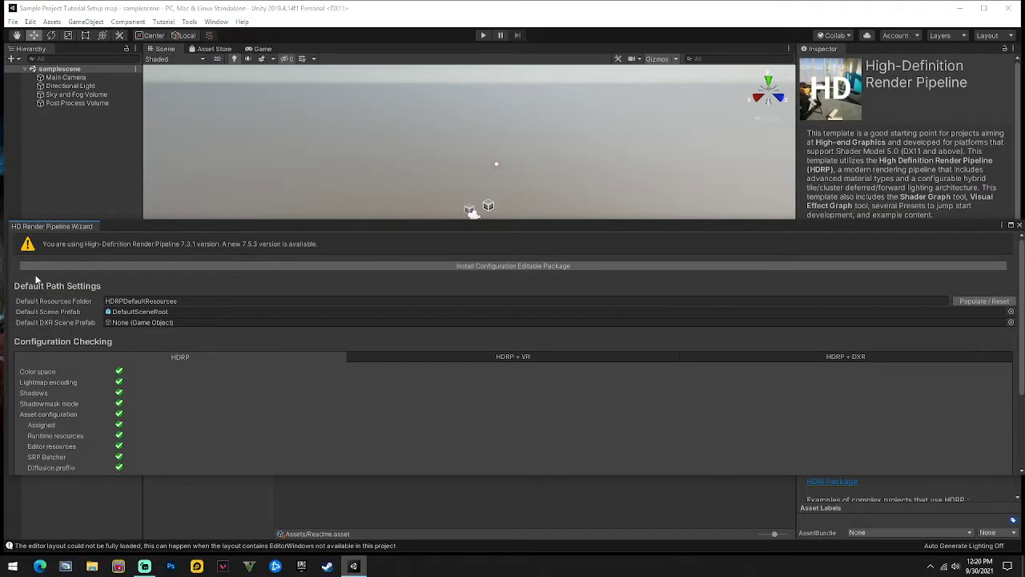
# Dock the HDRP wizard and the SkaterXL Tools window as tabs beside the Inspector
pyautogui.moveTo(45, 228); pyautogui.dragTo(865, 50)
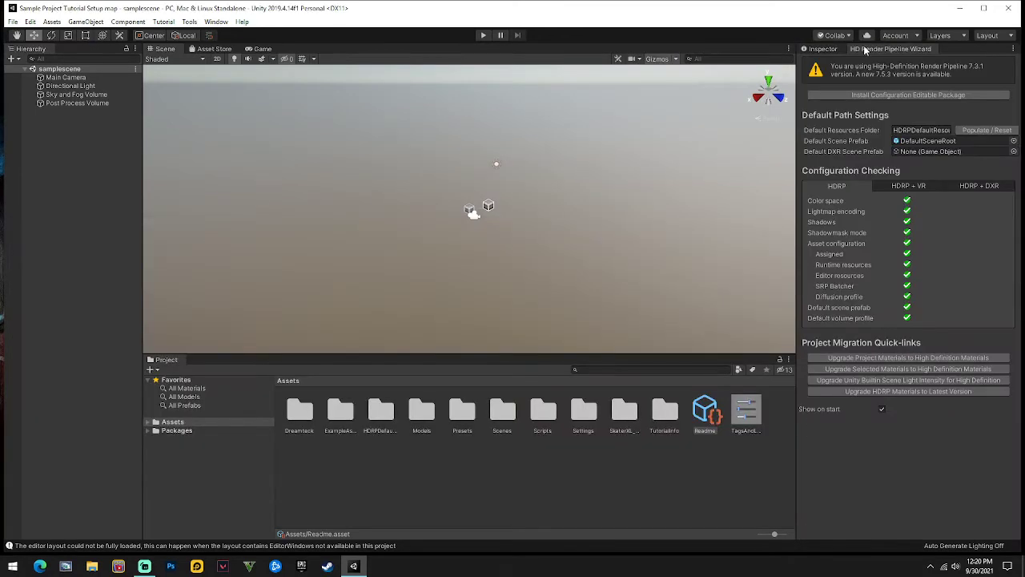
pyautogui.click(189, 22)
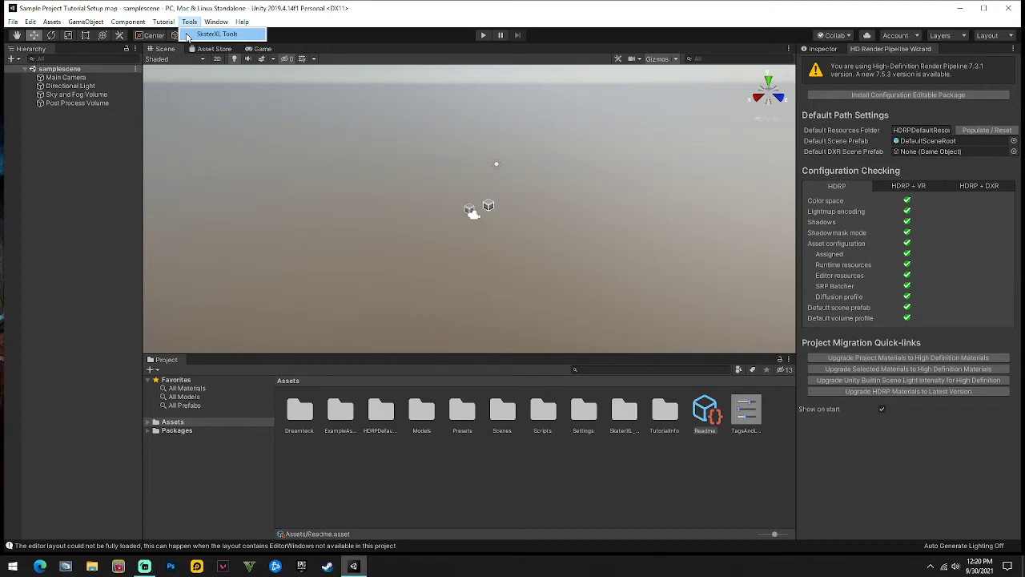
pyautogui.click(227, 35)
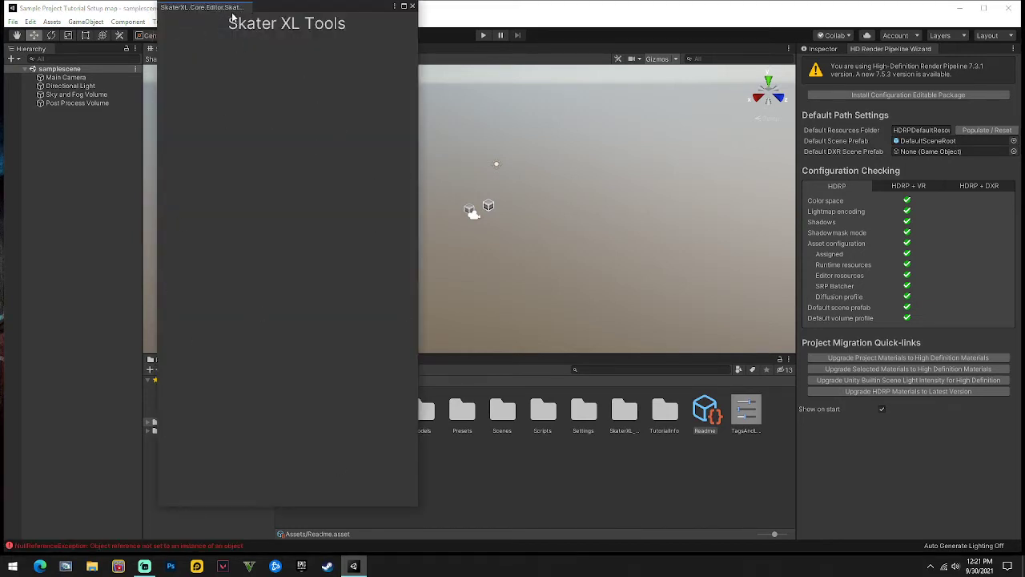
pyautogui.moveTo(230, 7); pyautogui.dragTo(881, 50)
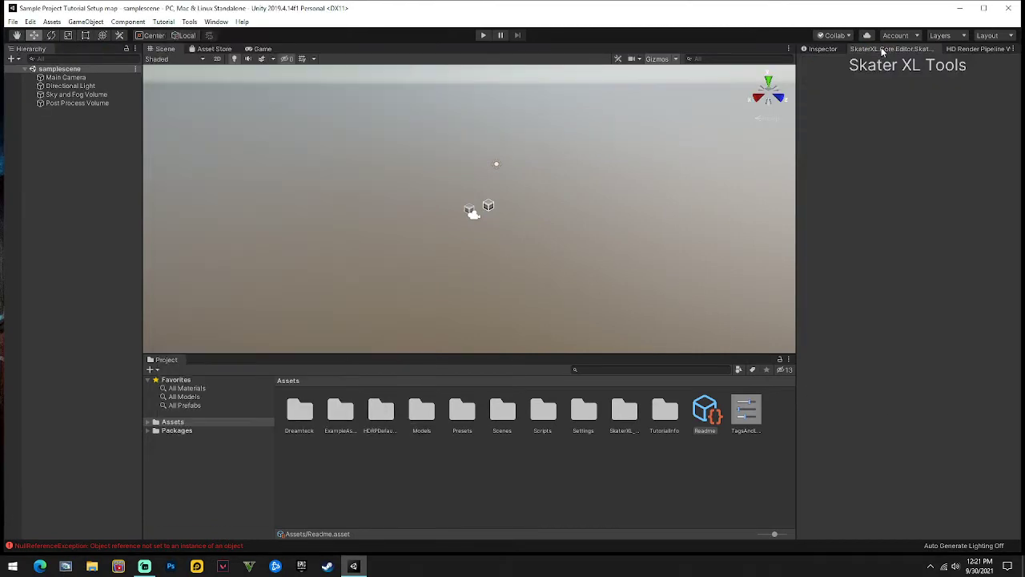
pyautogui.scroll(3, 510, 232)
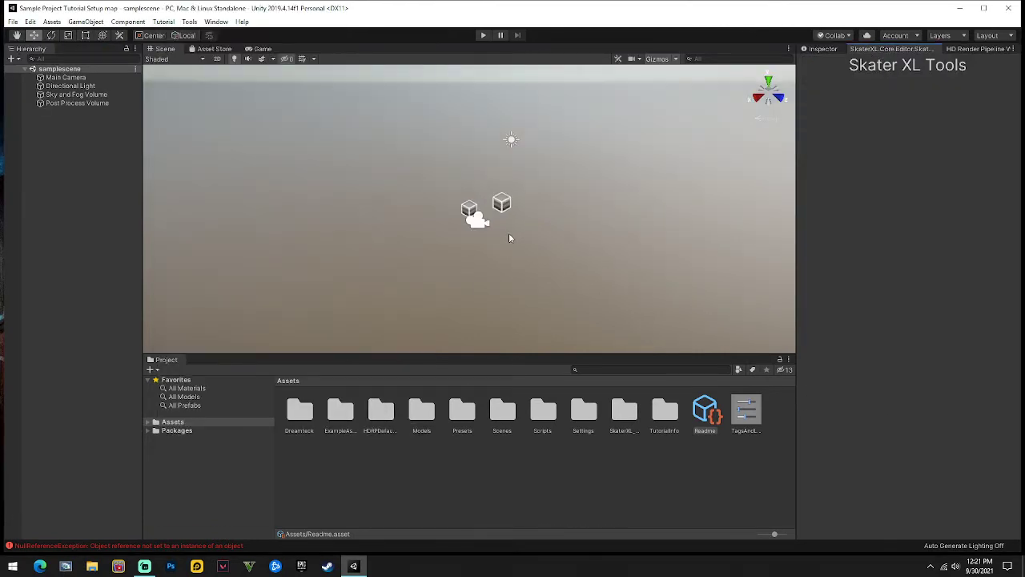
pyautogui.click(823, 49)
pyautogui.click(885, 49)
pyautogui.click(196, 22)
pyautogui.moveTo(214, 22)
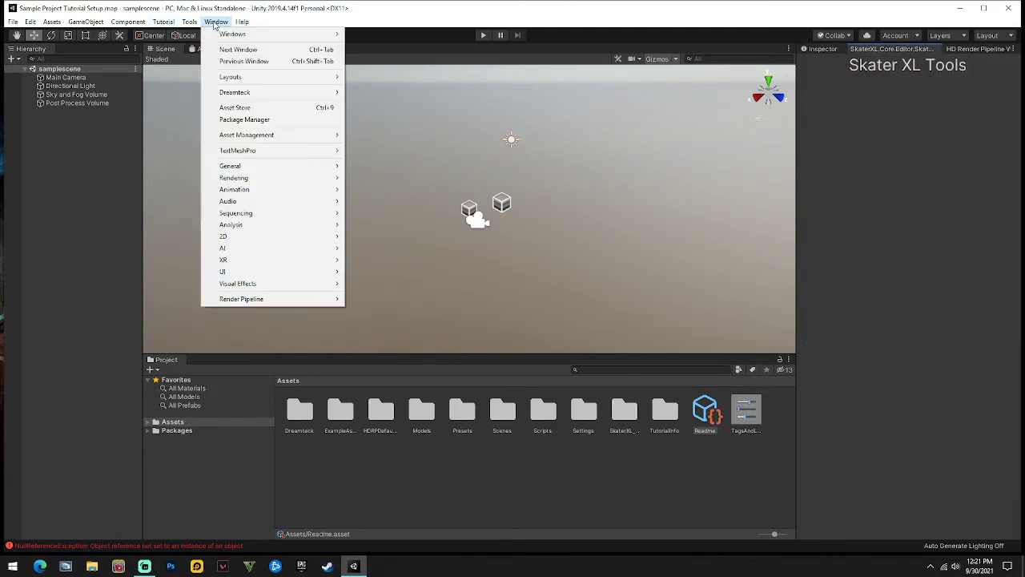
# Install Editor Coroutines 1.0.0 from the Package Manager, found by searching 'edit'
pyautogui.click(263, 120)
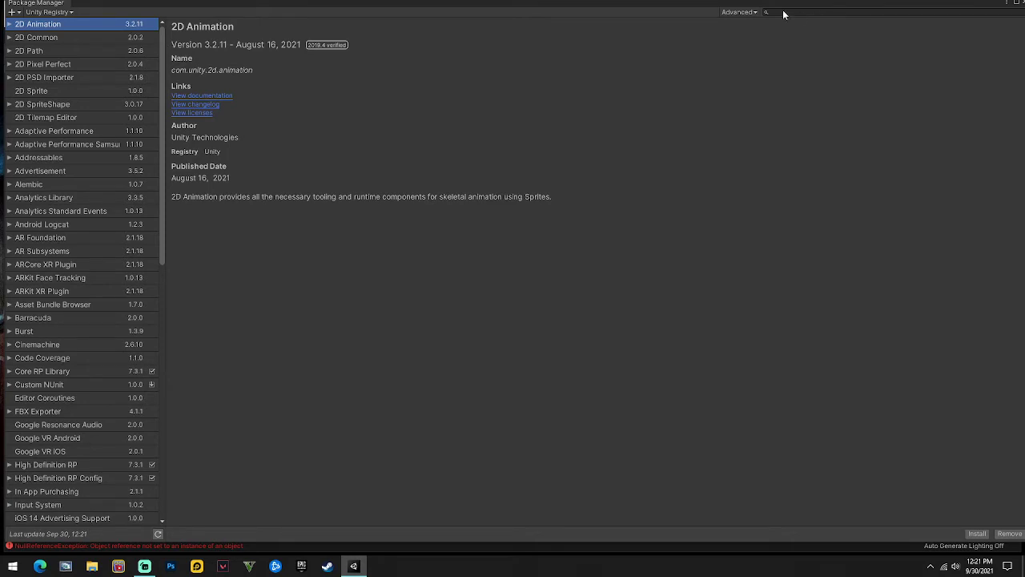
pyautogui.click(784, 14)
pyautogui.write('edit')
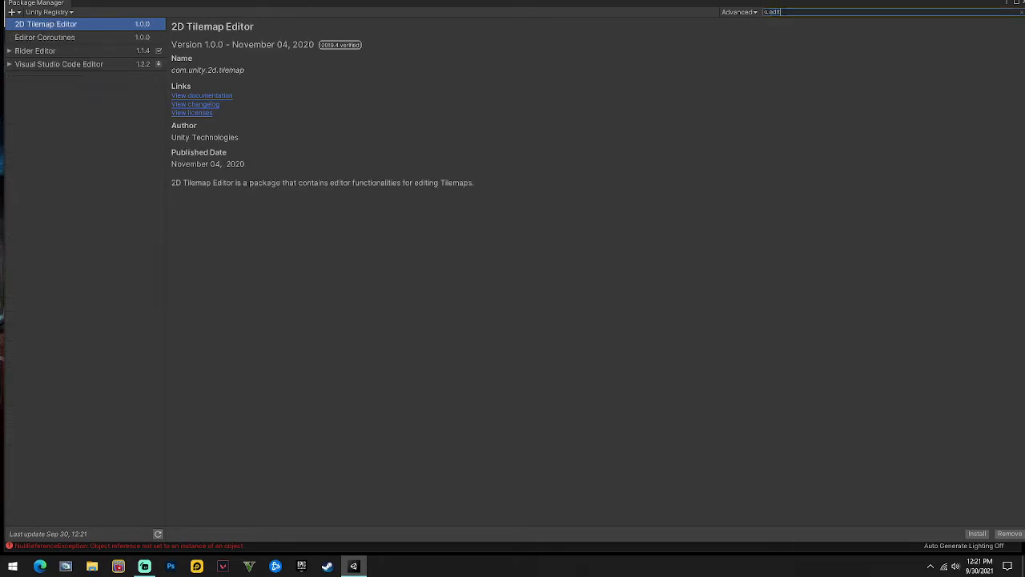
pyautogui.click(63, 38)
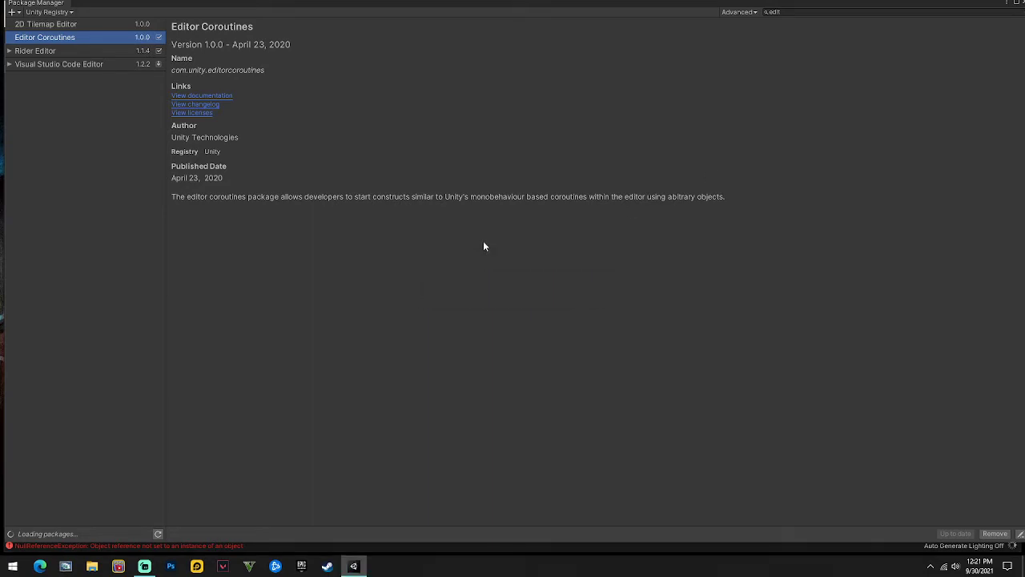
pyautogui.click(1015, 3)
pyautogui.click(954, 48)
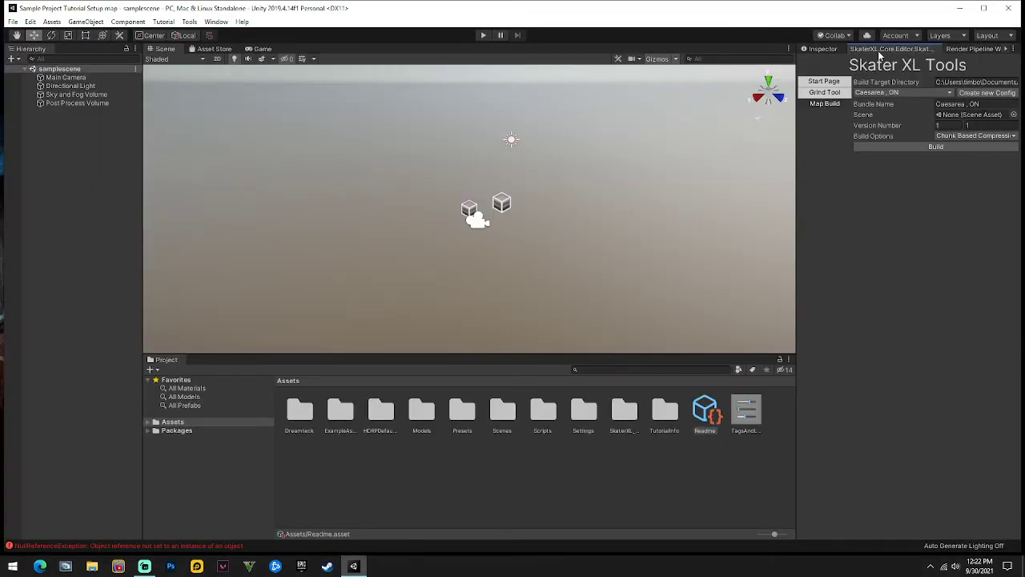
# Show the Skater XL Tools Start Page and widen the panel to reveal its sceneview shortcuts
pyautogui.click(824, 82)
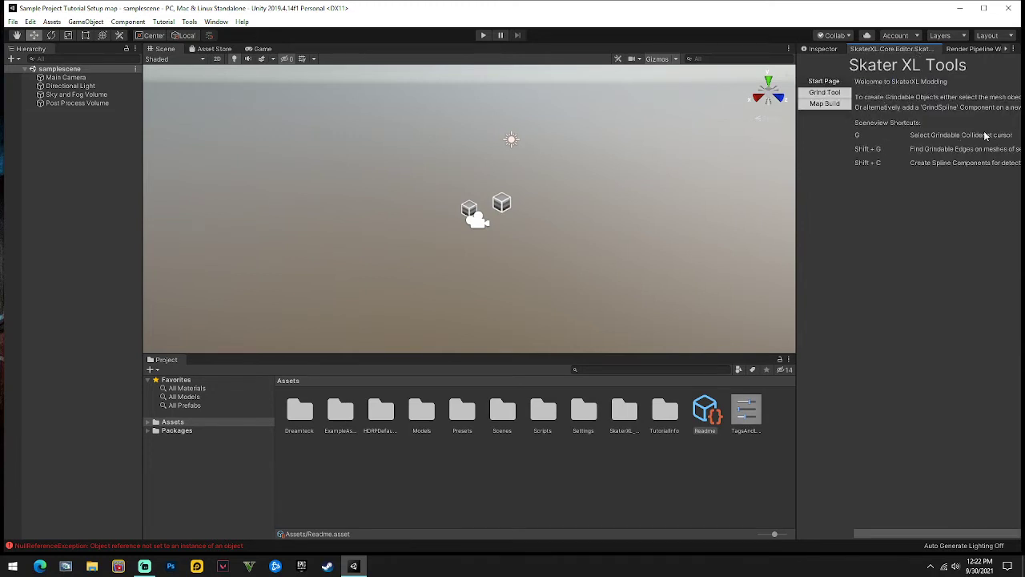
pyautogui.moveTo(797, 137); pyautogui.dragTo(416, 141)
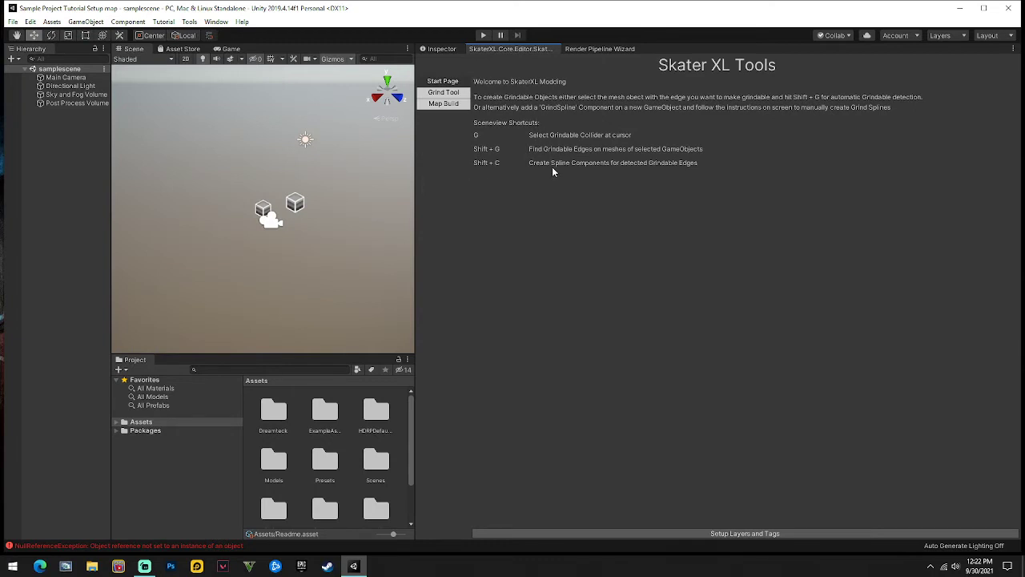
# Open the Skater XL Grind Tool settings and expand the GUI Settings foldout
pyautogui.click(439, 93)
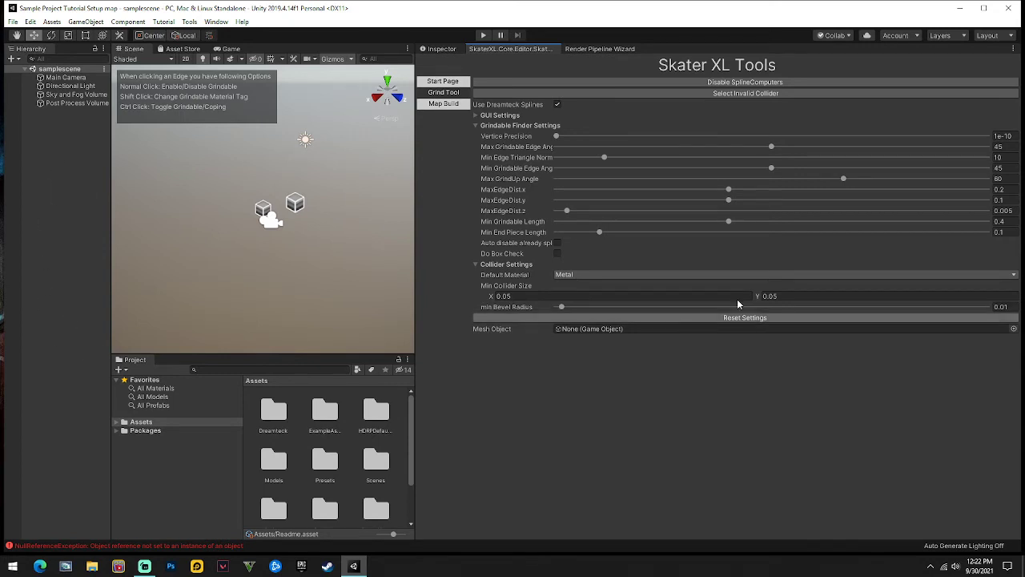
pyautogui.click(476, 116)
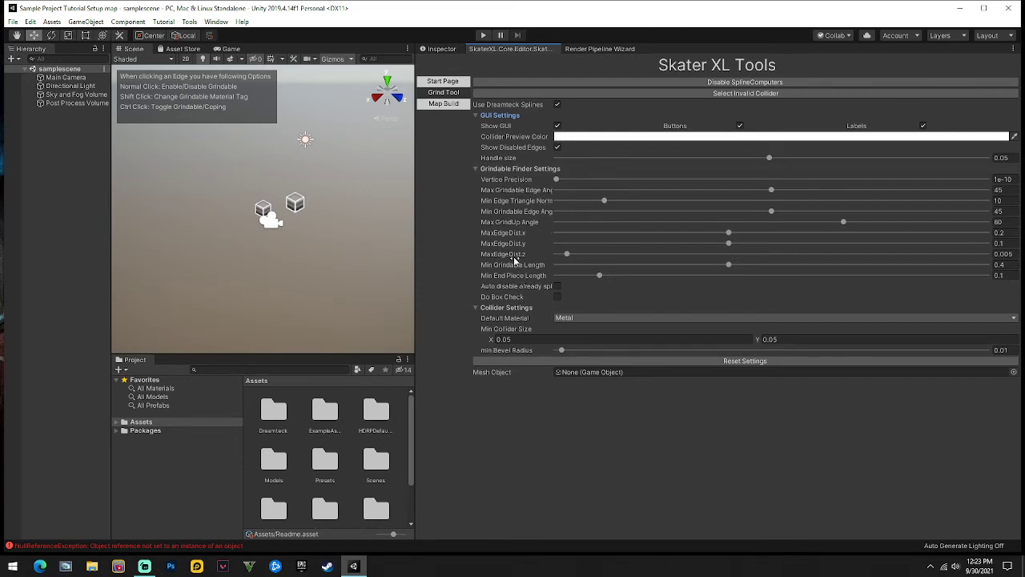
# In Map Build, choose samplescene as the scene and set Bundle Name to 'sample scene', then widen the Scene view
pyautogui.moveTo(515, 260)
pyautogui.click(442, 104)
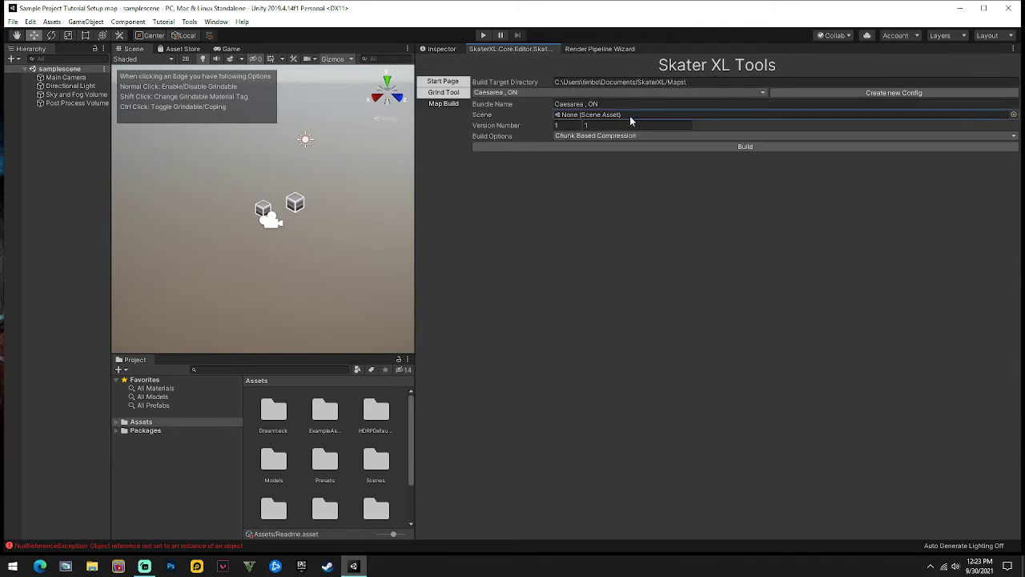
pyautogui.click(1013, 114)
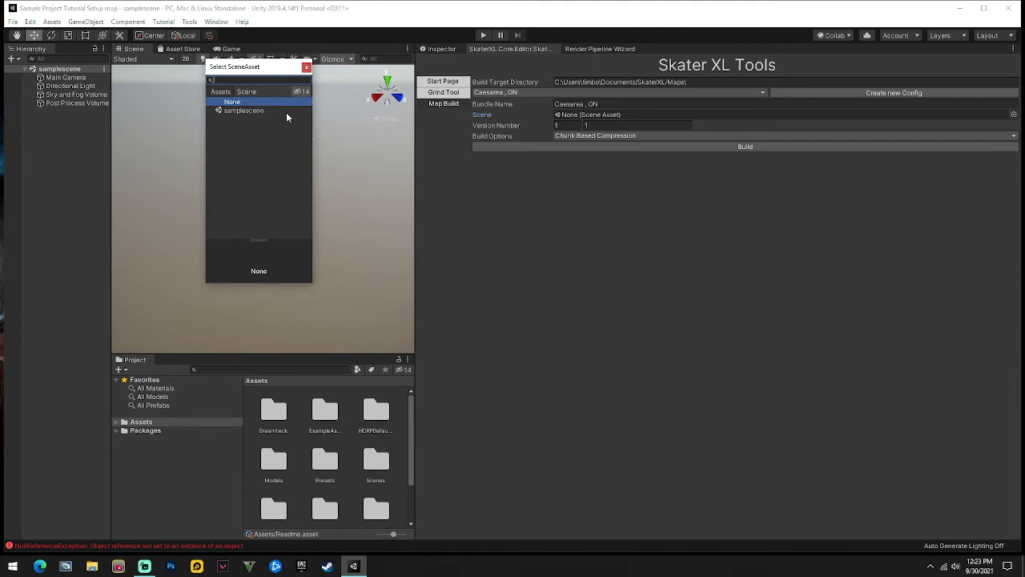
pyautogui.doubleClick(243, 111)
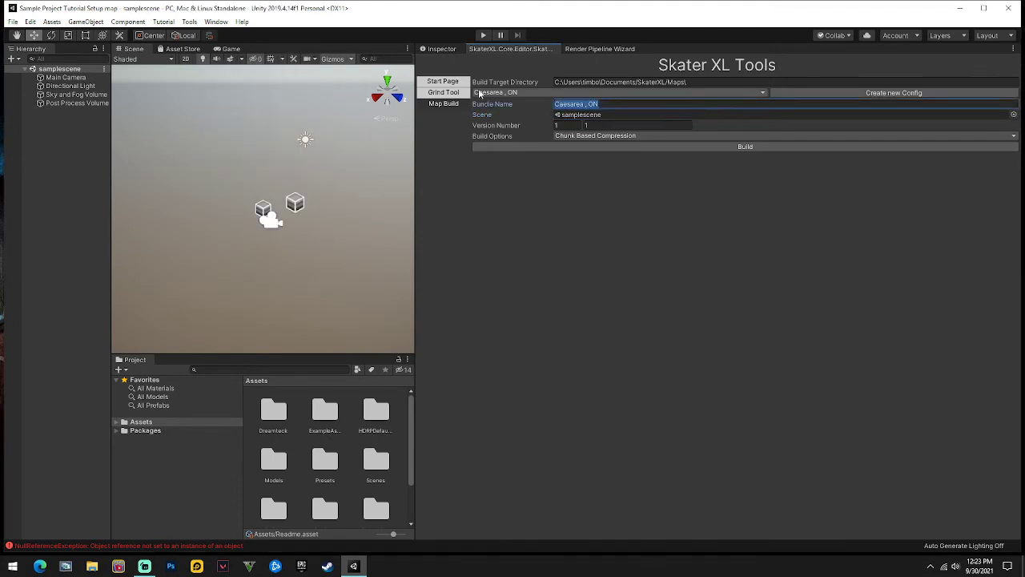
pyautogui.write('sample scee')
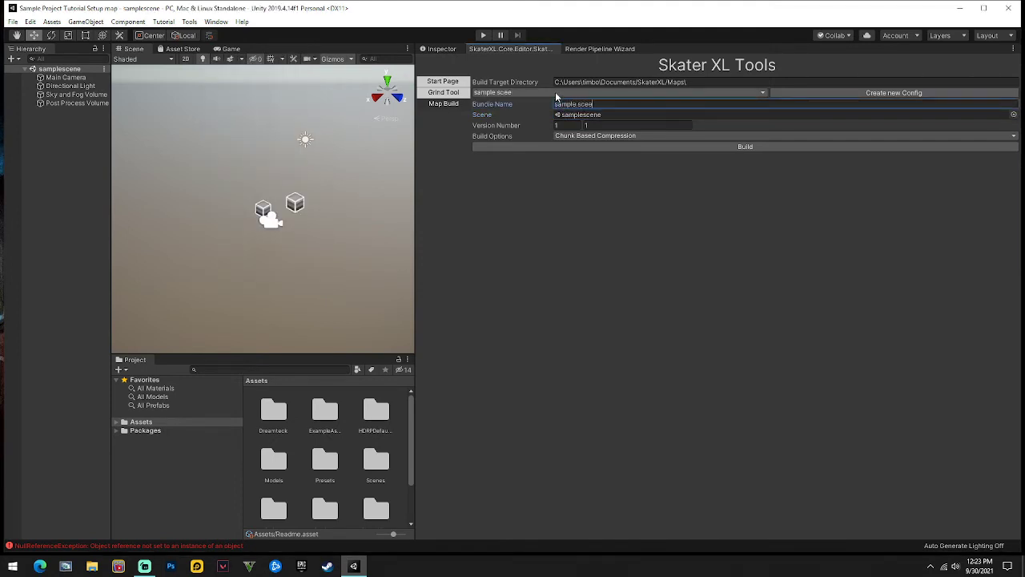
pyautogui.write('cene')
pyautogui.press('BackSpace')
pyautogui.write('ne')
pyautogui.moveTo(417, 54); pyautogui.dragTo(704, 54)
pyautogui.click(903, 50)
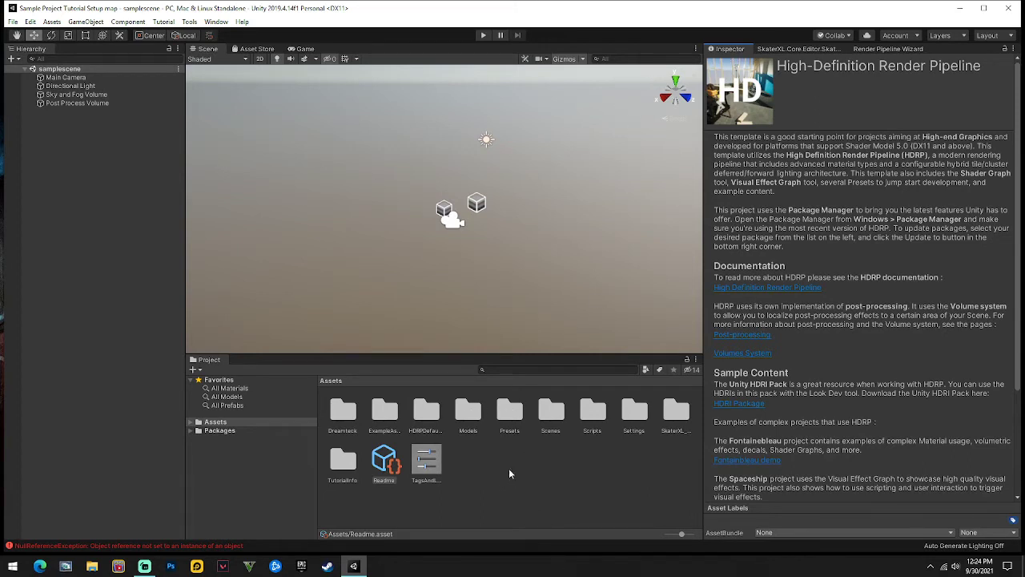
# Import TEST PARK.fbx from the desktop into the Assets/Models folder
pyautogui.doubleClick(462, 414)
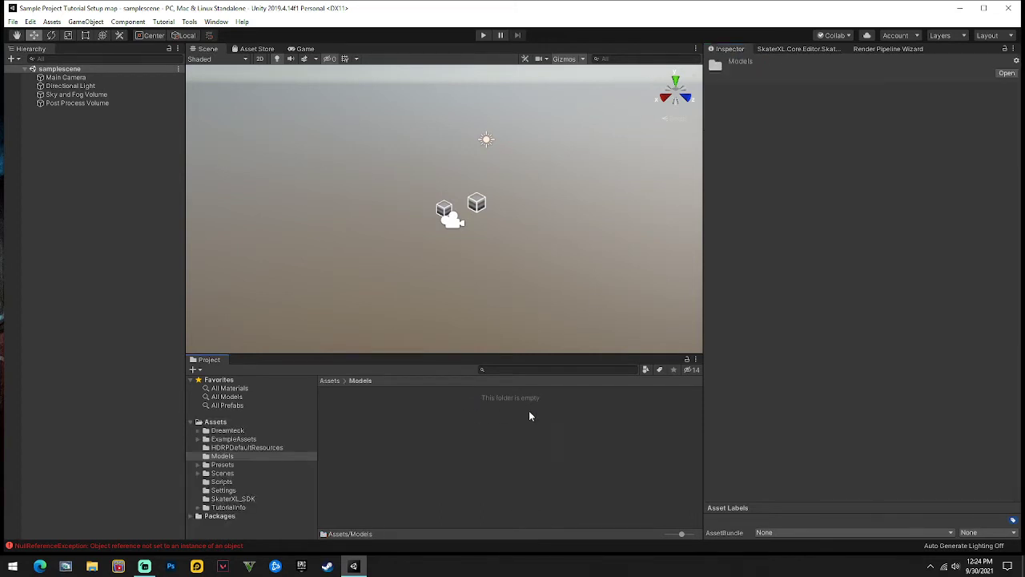
pyautogui.hotkey('alt', 'Tab')
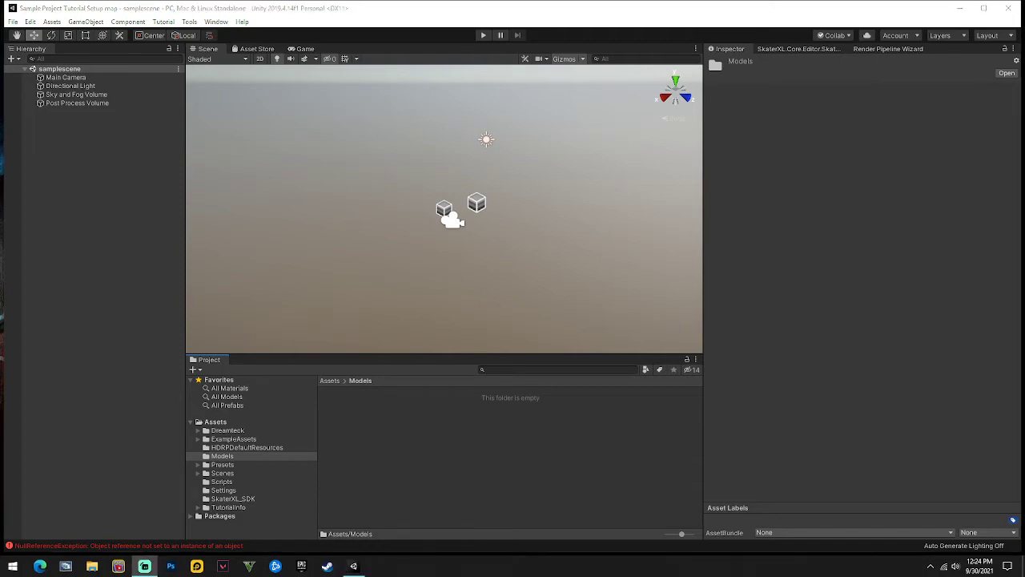
pyautogui.doubleClick(274, 12)
pyautogui.moveTo(28, 138); pyautogui.dragTo(467, 424)
pyautogui.doubleClick(946, 14)
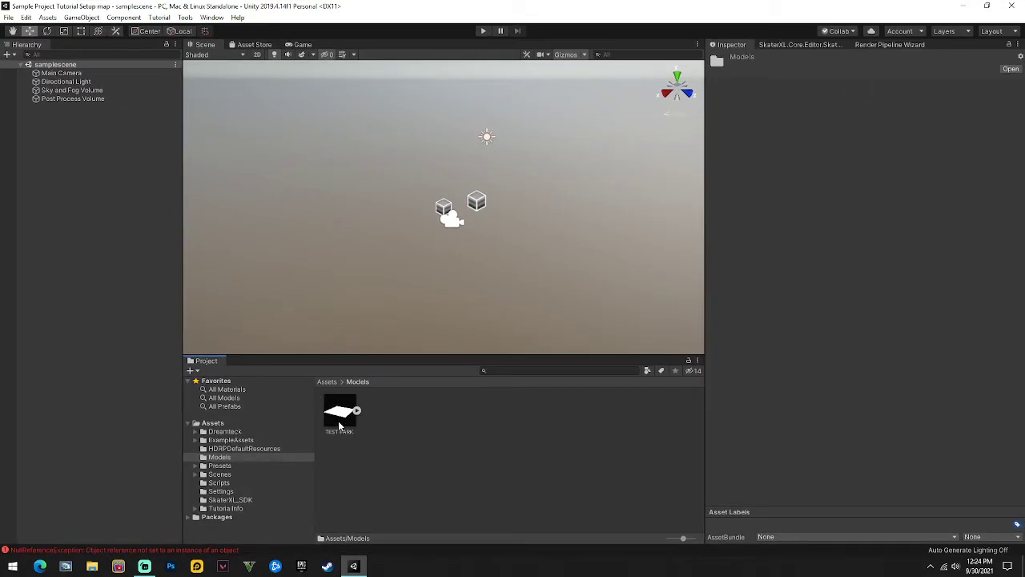
# Place the TEST PARK model into the scene with Position X and Y set to 0
pyautogui.moveTo(340, 426); pyautogui.dragTo(489, 223)
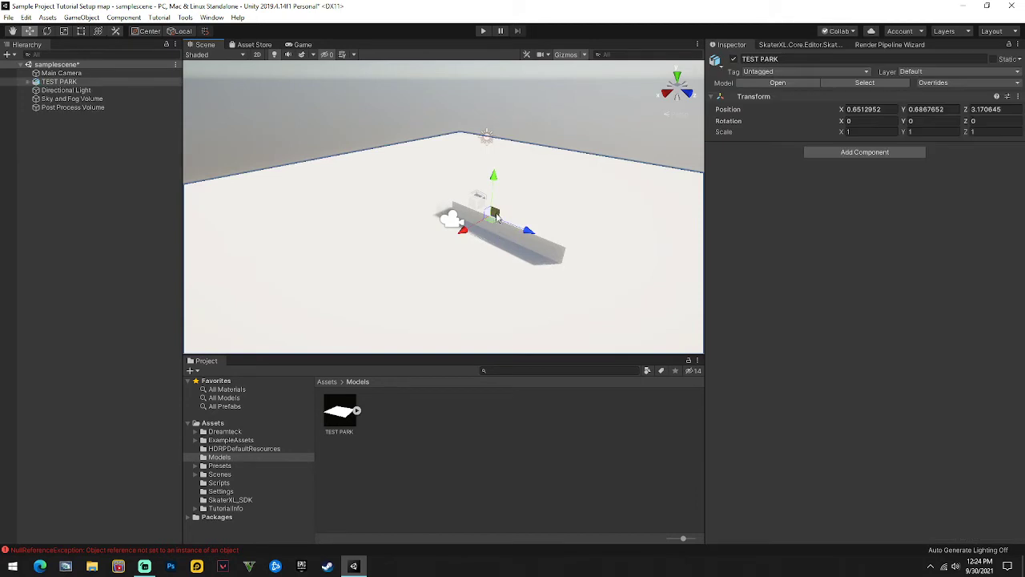
pyautogui.click(871, 110)
pyautogui.write('0')
pyautogui.press('Tab')
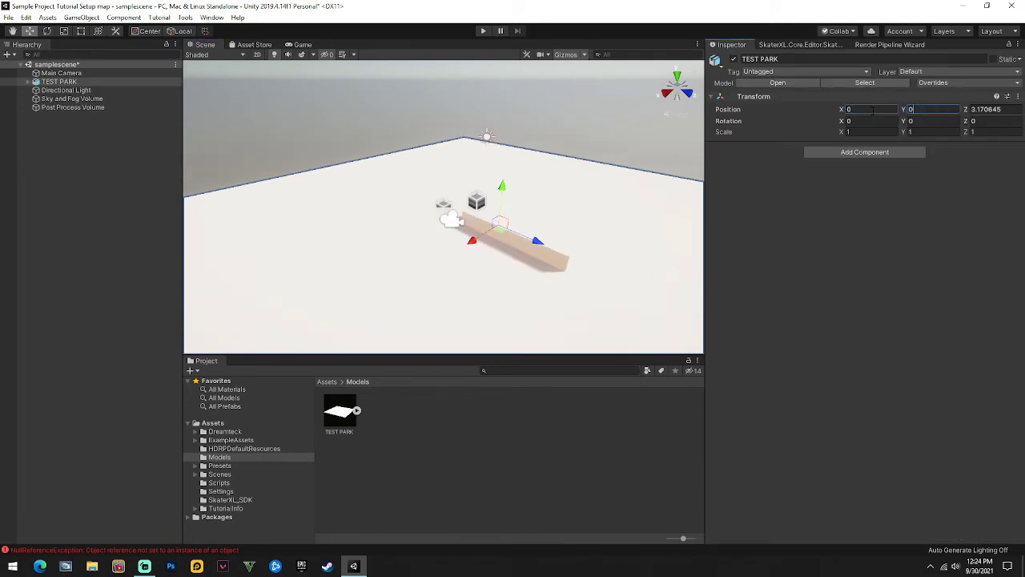
pyautogui.write('0')
pyautogui.press('Tab')
pyautogui.write('0')
pyautogui.press('Return')
pyautogui.click(404, 510)
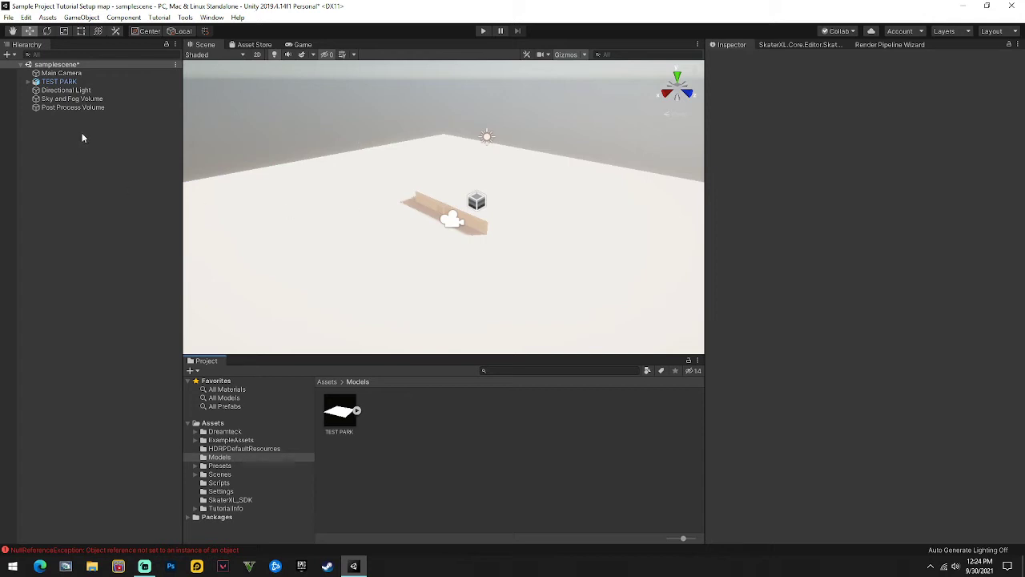
# Create an empty object in the Hierarchy and rename it SpawnPoint
pyautogui.rightClick(62, 130)
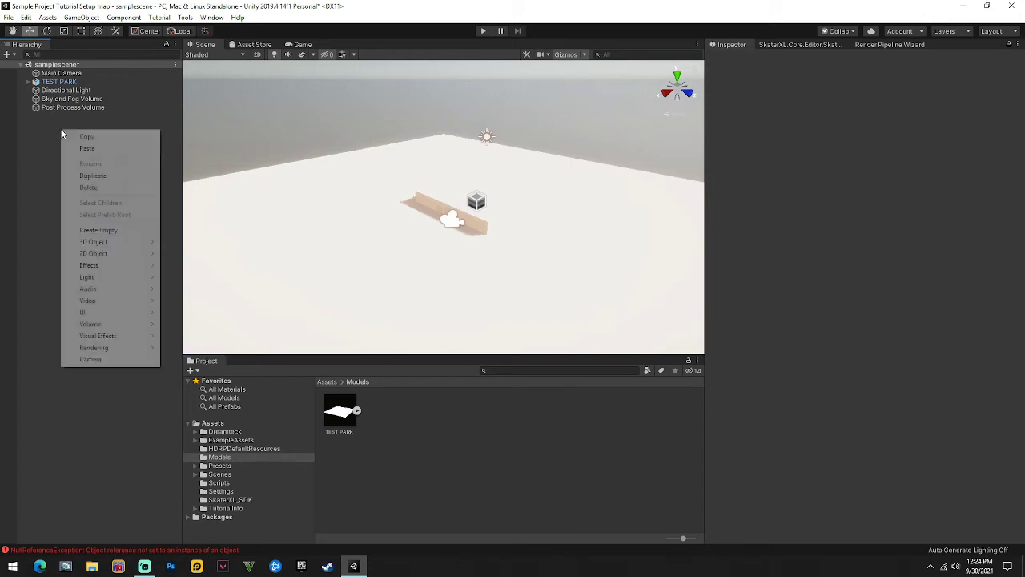
pyautogui.click(97, 230)
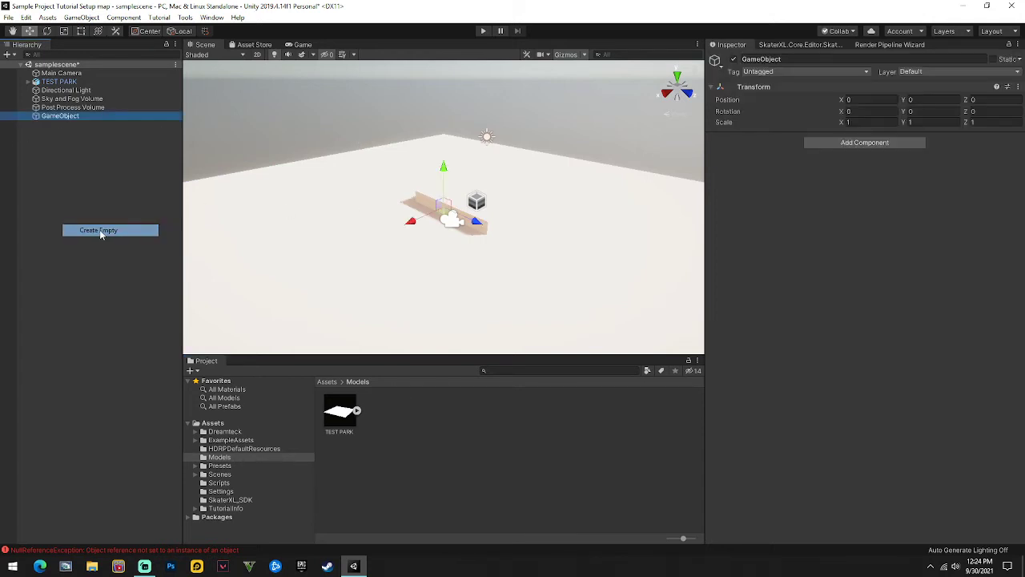
pyautogui.rightClick(67, 116)
pyautogui.click(106, 148)
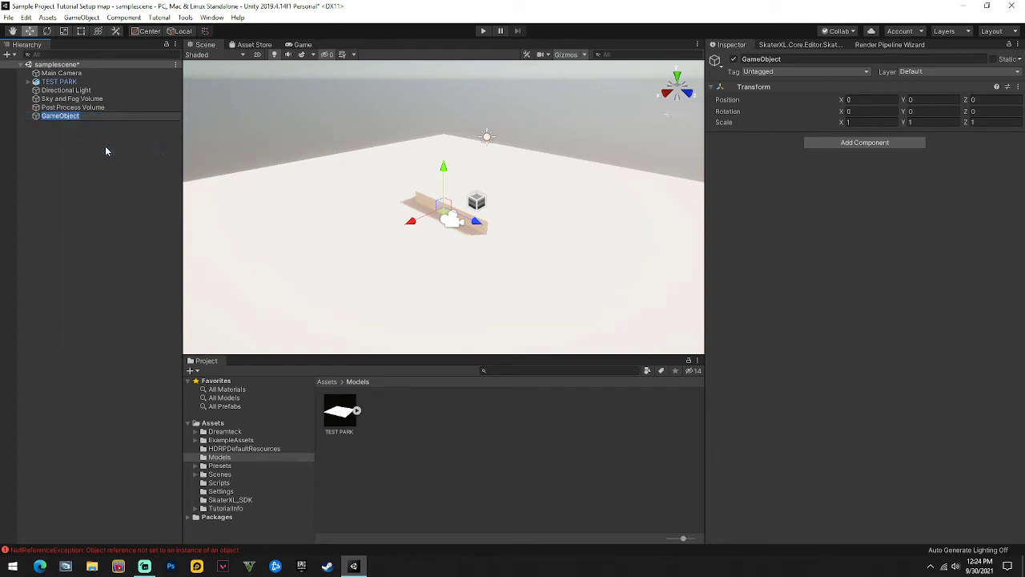
pyautogui.write('SpawnPoint')
pyautogui.press('Return')
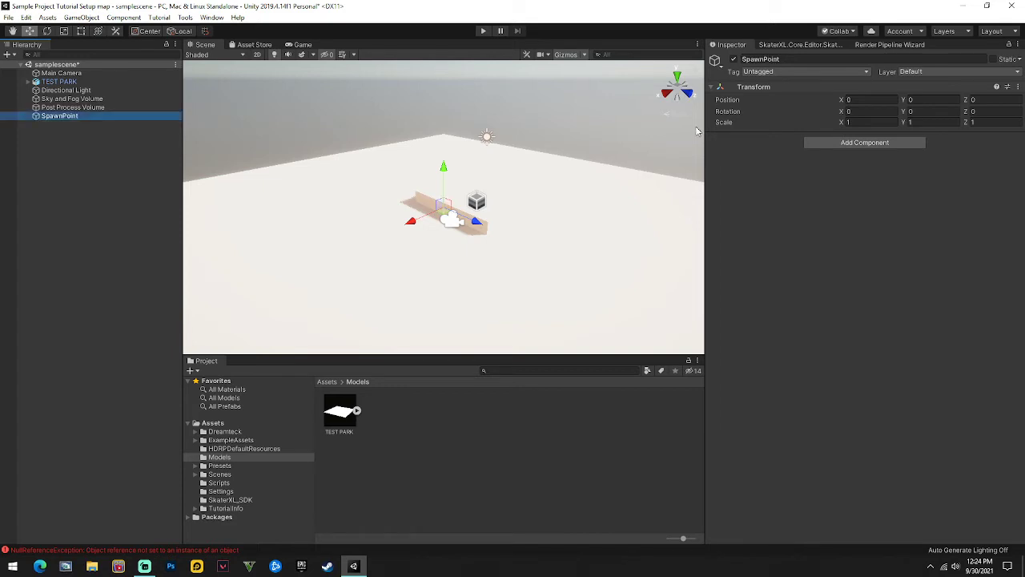
# Assign the SpawnPoint tag to the object in the Inspector
pyautogui.click(833, 72)
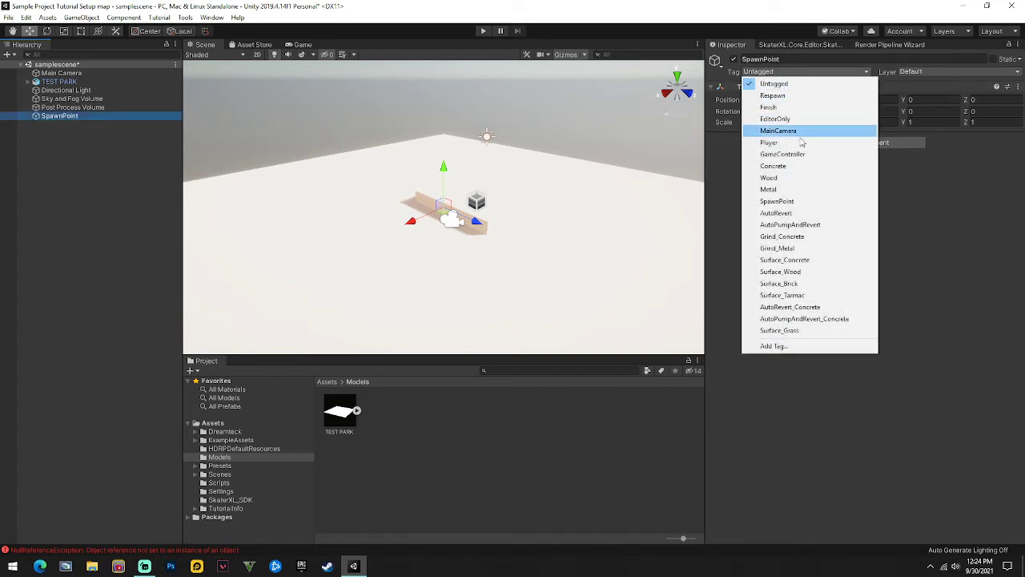
pyautogui.click(786, 201)
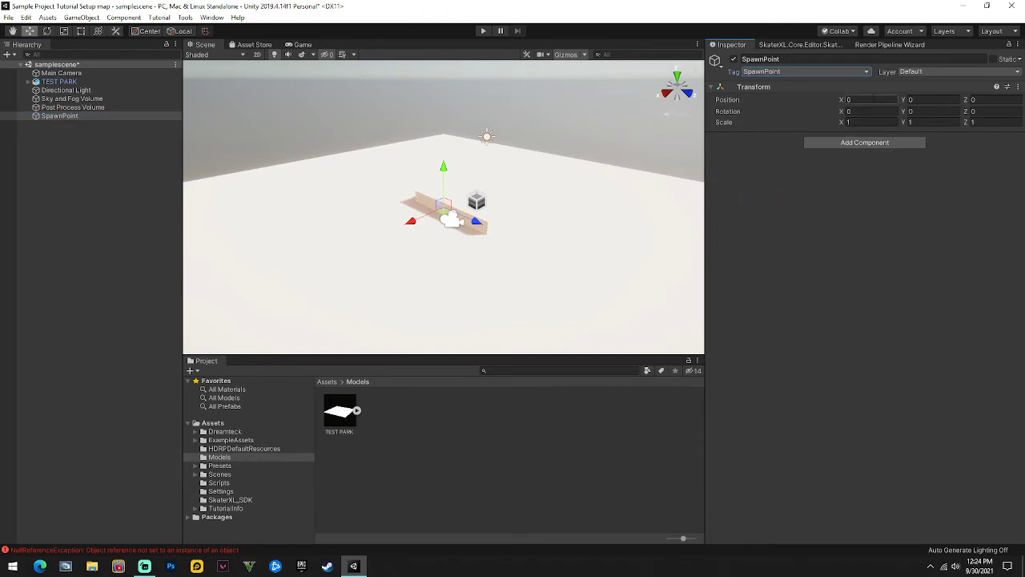
pyautogui.click(848, 100)
pyautogui.press('Tab')
pyautogui.press('Tab')
pyautogui.press('Tab')
# Move SpawnPoint left to X -5.51 and raise it slightly above the ground
pyautogui.scroll(2, 478, 213)
pyautogui.press('f')
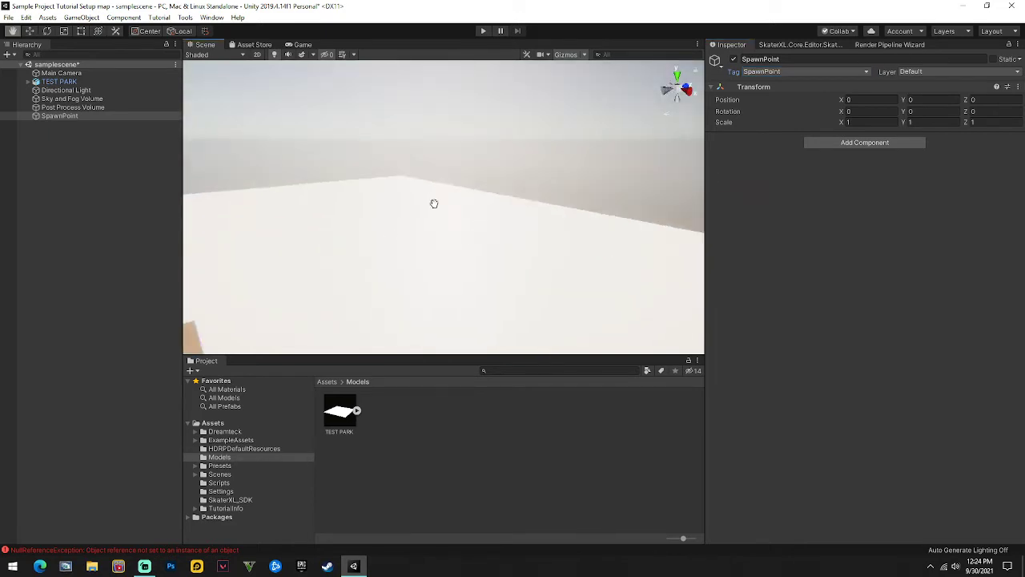
pyautogui.moveTo(433, 203); pyautogui.dragTo(592, 140, button='middle')
pyautogui.moveTo(592, 139); pyautogui.dragTo(160, 127, button='right')
pyautogui.press('w')
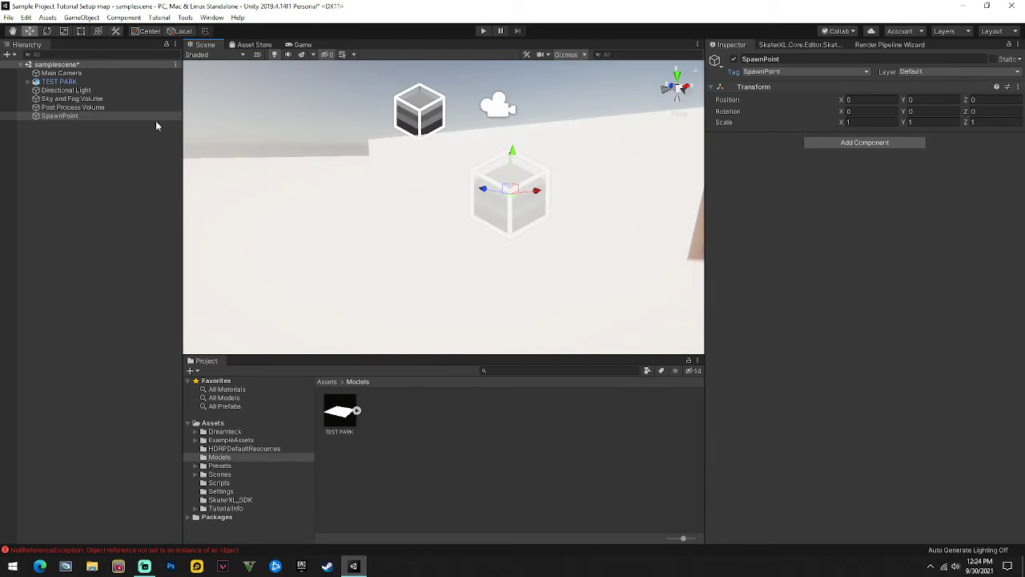
pyautogui.moveTo(535, 189); pyautogui.dragTo(384, 211)
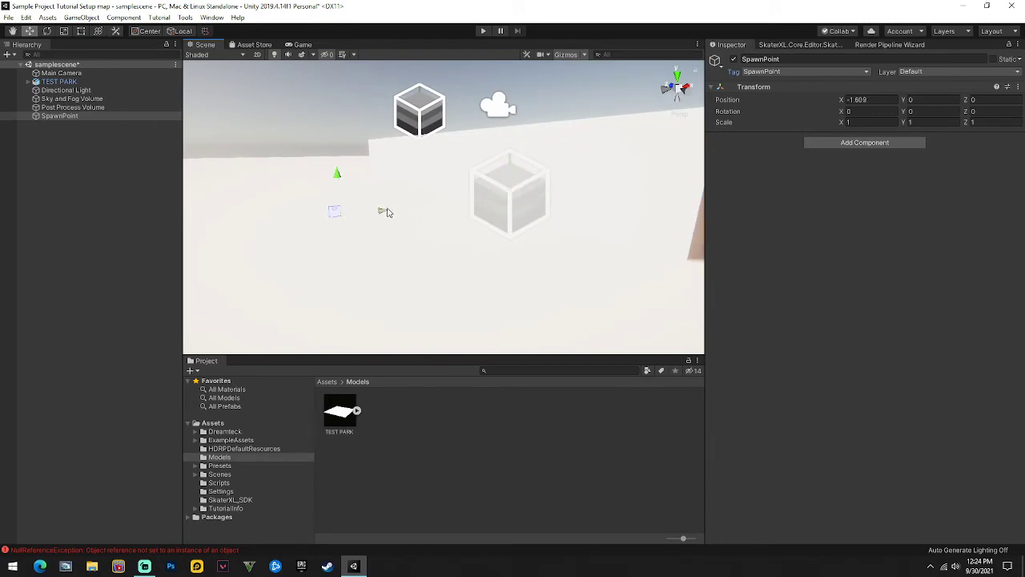
pyautogui.moveTo(385, 211); pyautogui.dragTo(382, 198, button='middle')
pyautogui.moveTo(321, 123); pyautogui.dragTo(322, 102)
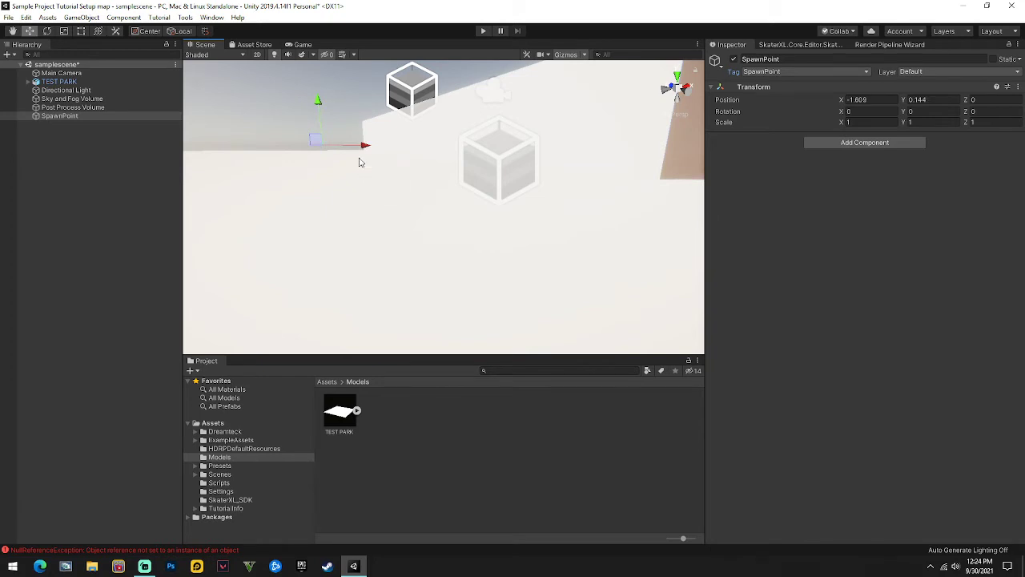
pyautogui.moveTo(359, 162); pyautogui.dragTo(366, 165, button='middle')
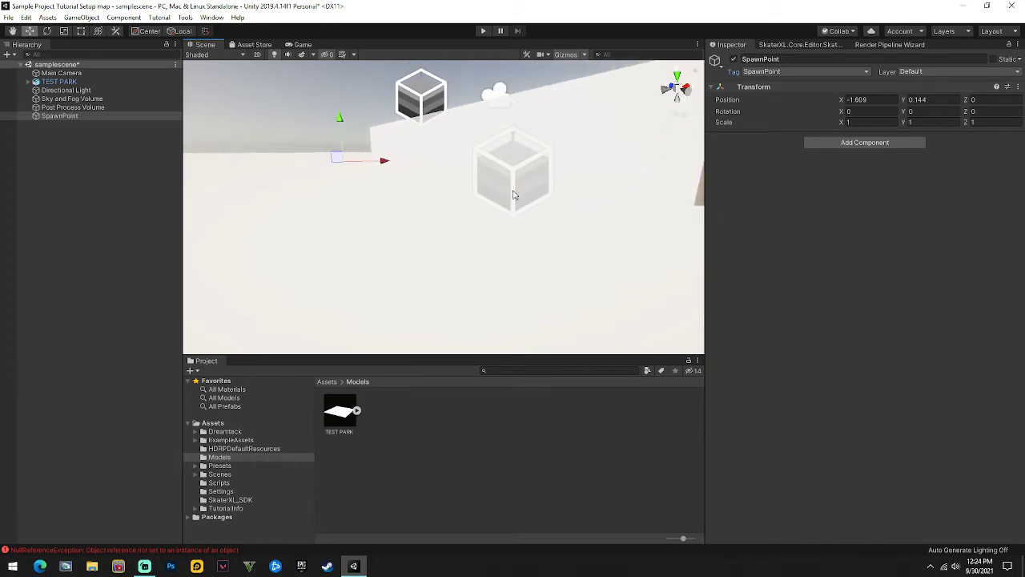
pyautogui.scroll(-5, 366, 198)
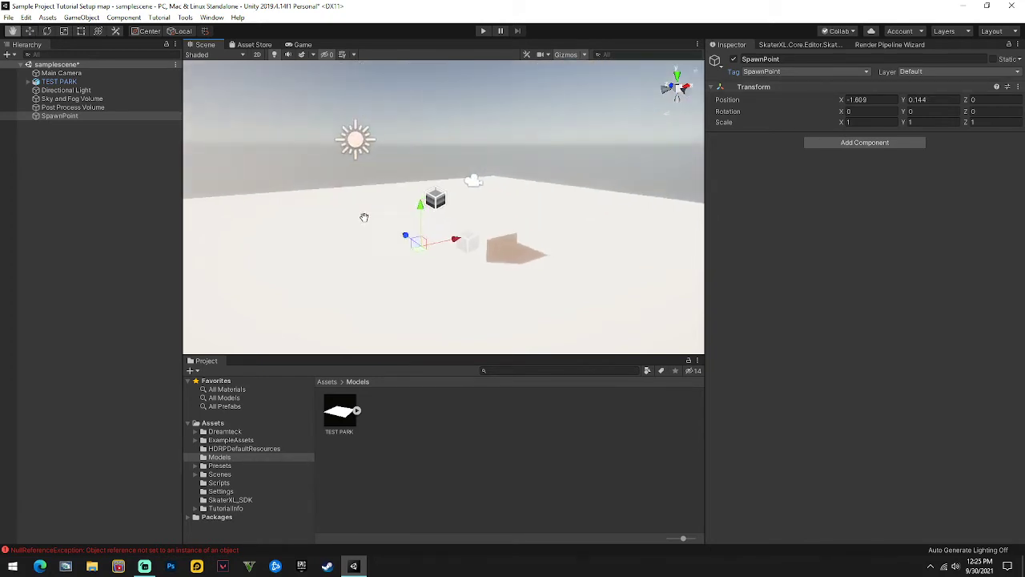
pyautogui.moveTo(445, 252); pyautogui.dragTo(332, 280)
pyautogui.moveTo(331, 279); pyautogui.dragTo(542, 233, button='right')
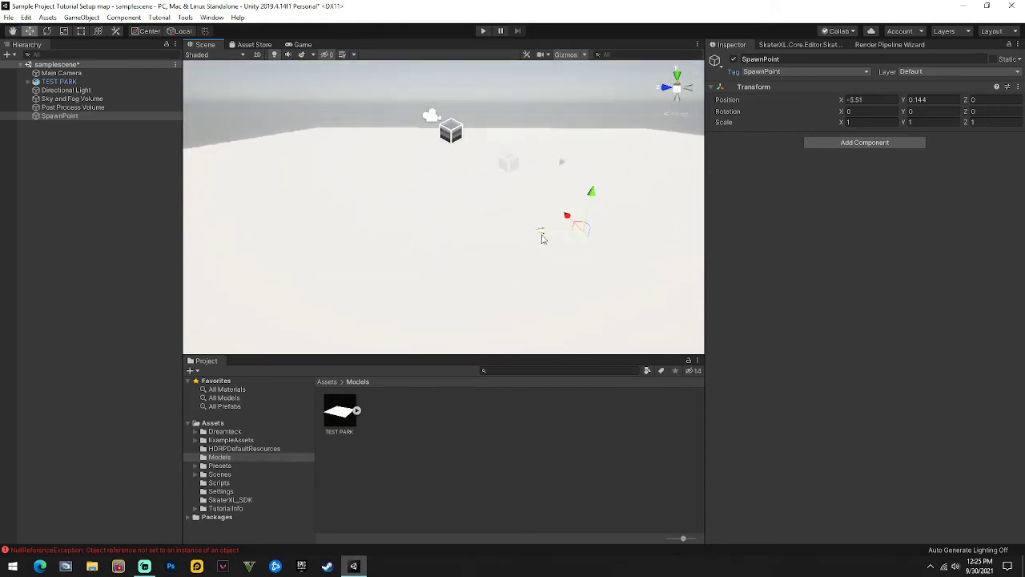
# Adjust SpawnPoint along Z and X to reach position -1.22, 0.144, -11.15
pyautogui.scroll(-3, 619, 259)
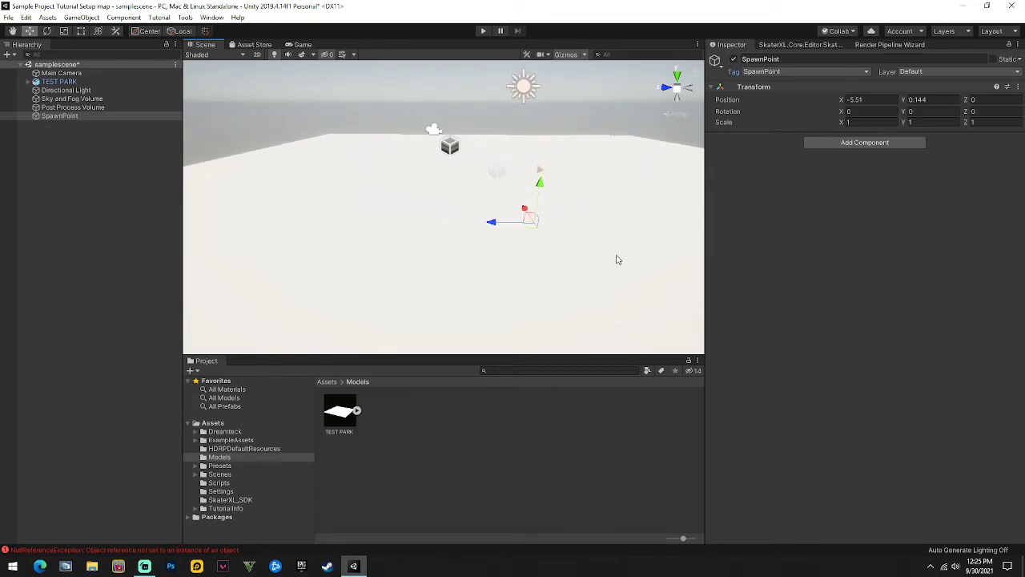
pyautogui.moveTo(622, 219); pyautogui.dragTo(280, 263, button='right')
pyautogui.moveTo(319, 274); pyautogui.dragTo(576, 278)
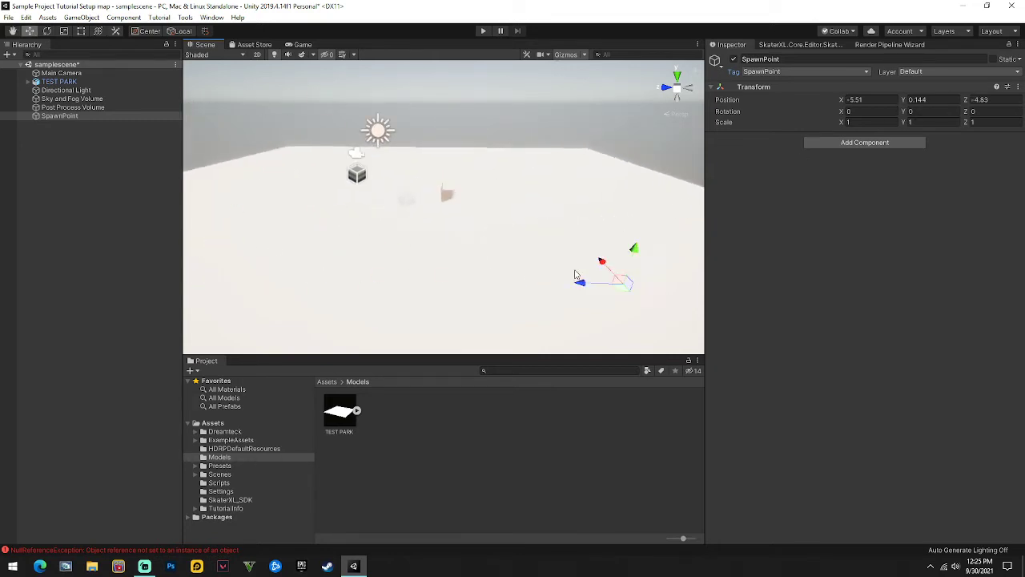
pyautogui.moveTo(577, 279); pyautogui.dragTo(292, 279, button='right')
pyautogui.moveTo(533, 194); pyautogui.dragTo(579, 229)
pyautogui.moveTo(578, 229); pyautogui.dragTo(400, 222, button='right')
pyautogui.moveTo(406, 187); pyautogui.dragTo(382, 188)
# Orbit the view across the ground to check SpawnPoint's placement
pyautogui.moveTo(382, 187); pyautogui.dragTo(313, 181, button='right')
pyautogui.moveTo(313, 181); pyautogui.dragTo(419, 197, button='middle')
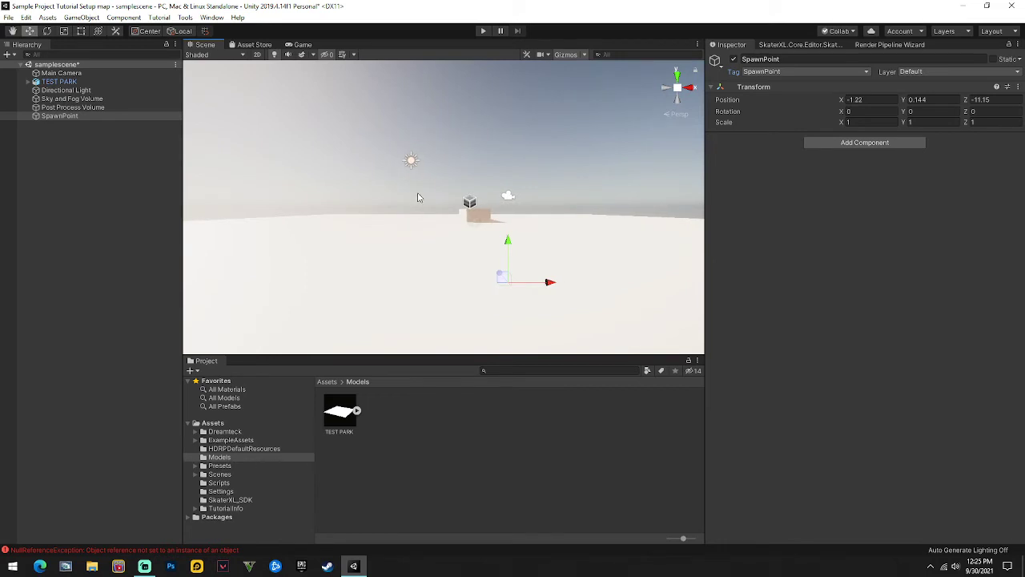
pyautogui.moveTo(419, 197); pyautogui.dragTo(505, 243, button='right')
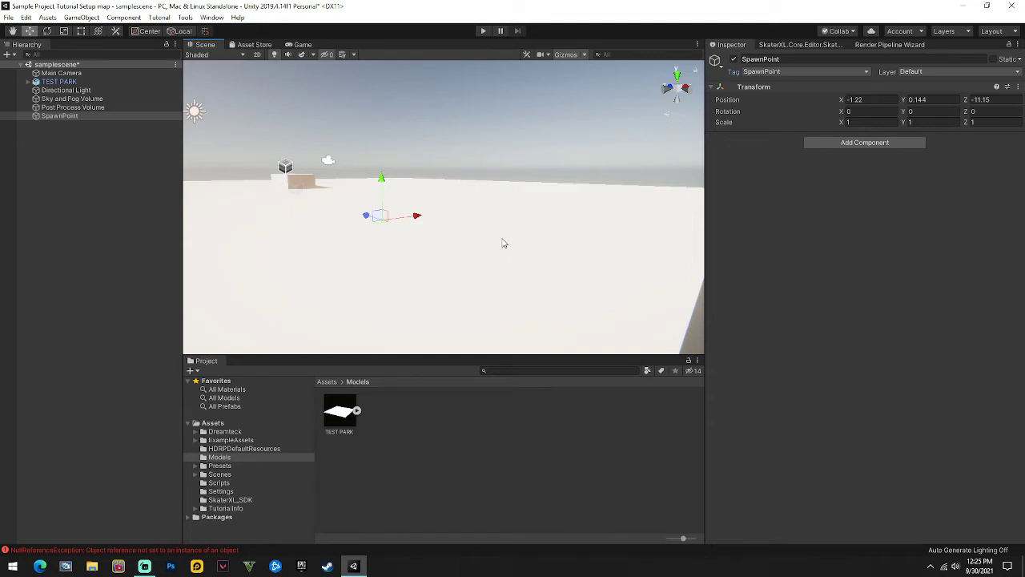
pyautogui.moveTo(503, 243); pyautogui.dragTo(137, 105, button='right')
# Lower the Directional Light's intensity from 10000 to 2000 Lux and deselect it
pyautogui.click(81, 91)
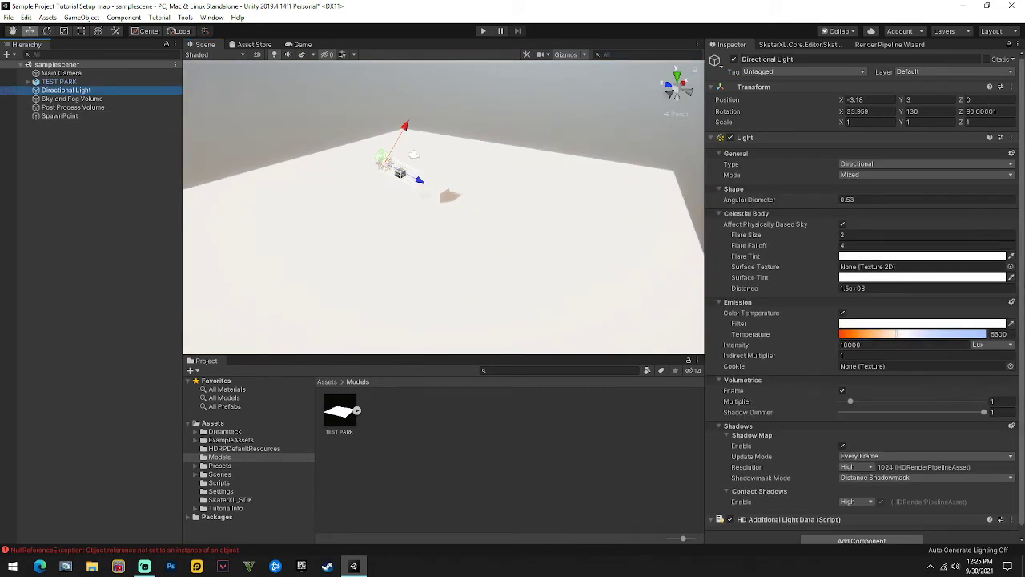
pyautogui.click(825, 343)
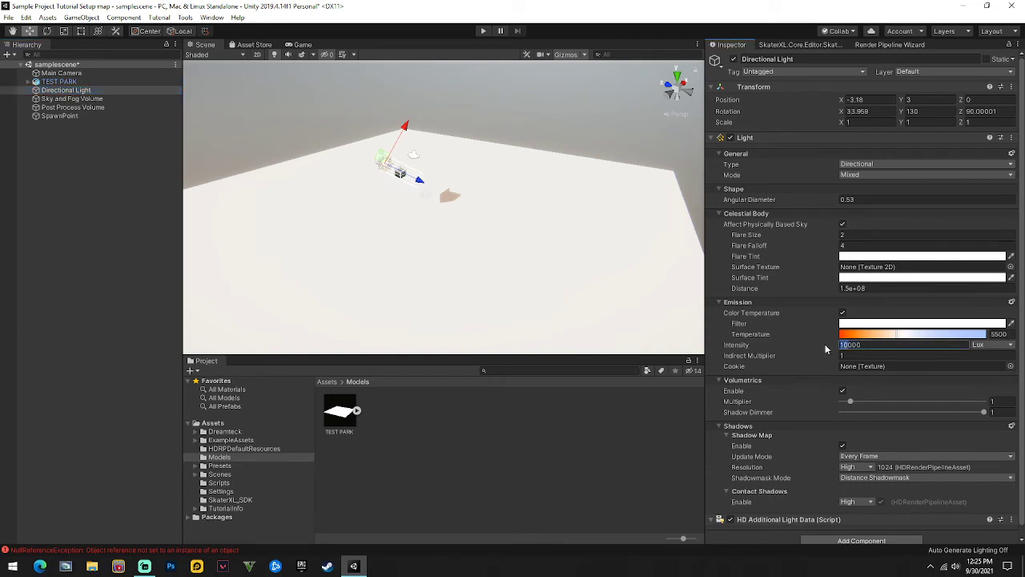
pyautogui.write('2000')
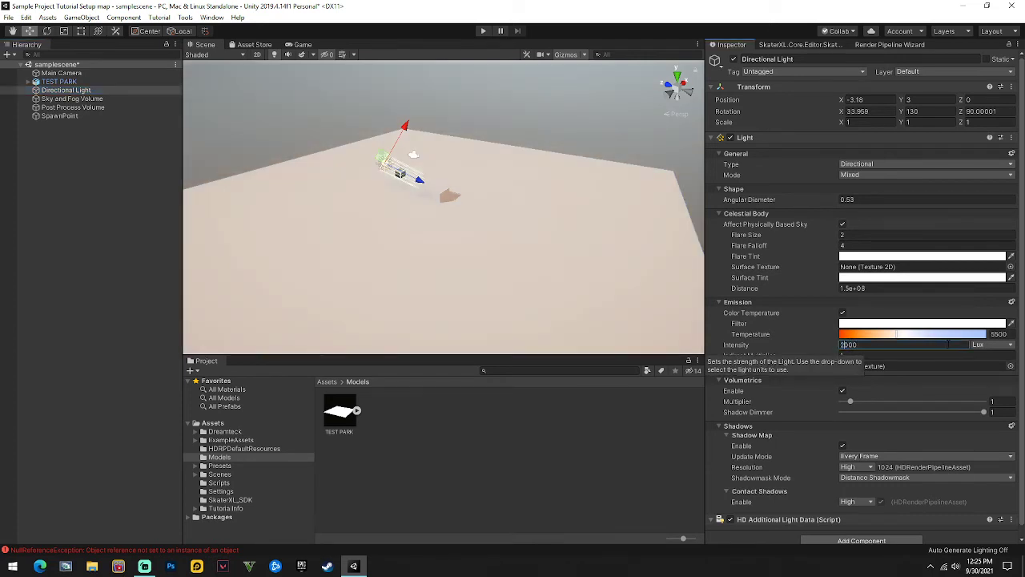
pyautogui.moveTo(896, 334); pyautogui.dragTo(926, 334)
pyautogui.click(495, 89)
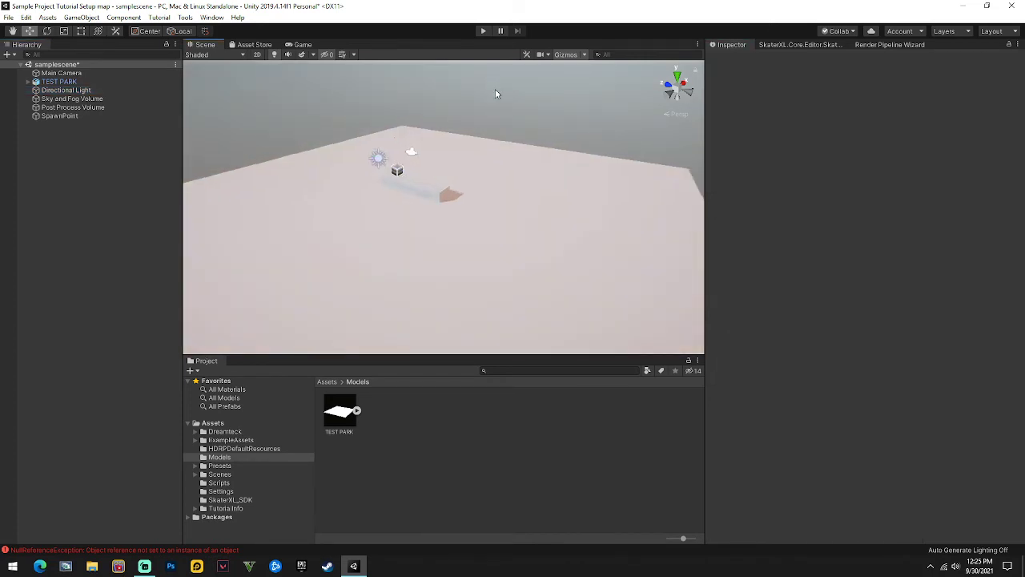
pyautogui.moveTo(495, 89); pyautogui.dragTo(445, 153, button='right')
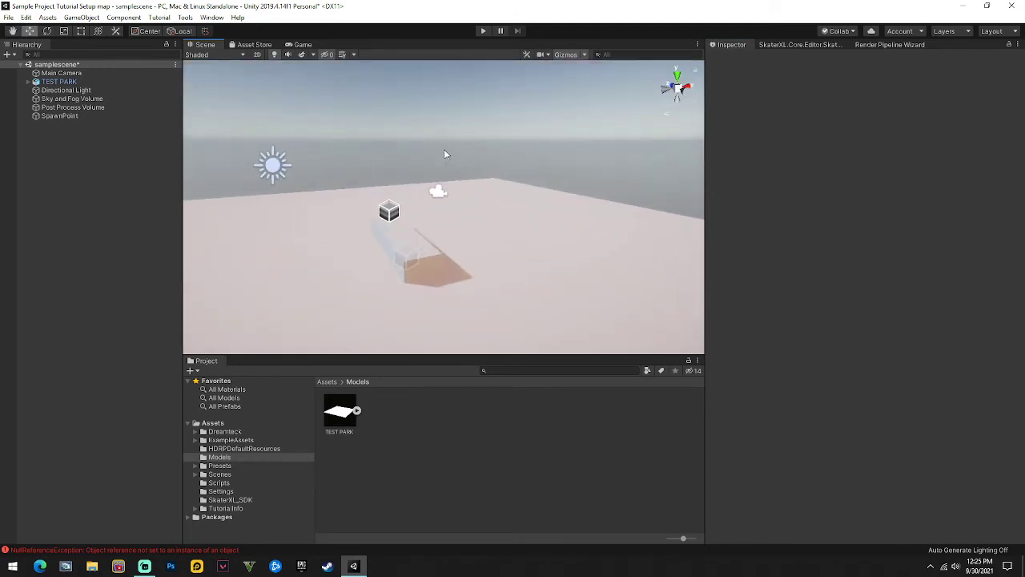
# Expand TEST PARK and zoom the view in on its box
pyautogui.click(428, 261)
pyautogui.click(426, 258)
pyautogui.scroll(3, 459, 297)
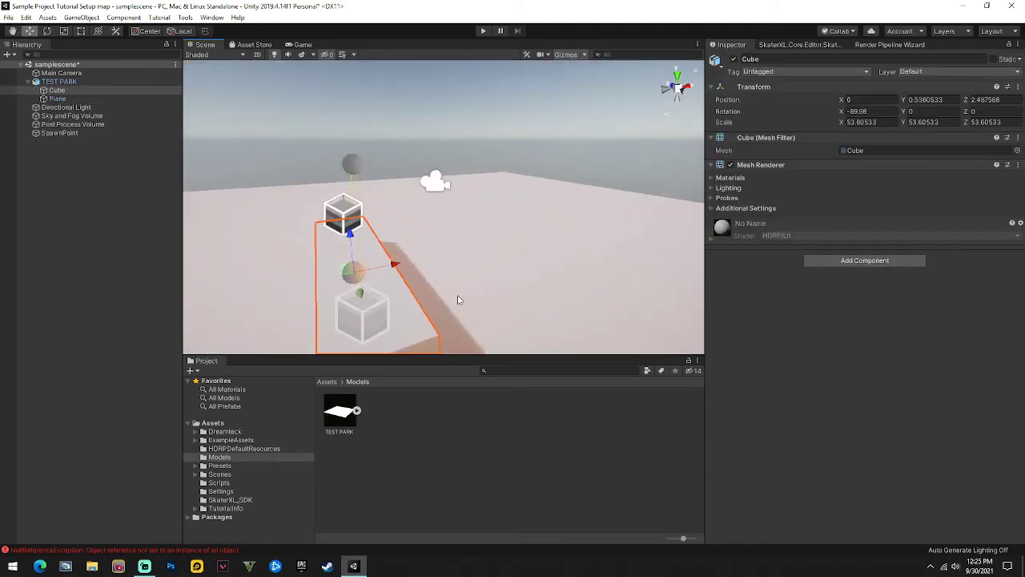
pyautogui.moveTo(459, 297); pyautogui.dragTo(476, 258, button='middle')
pyautogui.moveTo(475, 259); pyautogui.dragTo(328, 249, button='right')
# Cycle through the overlapping objects in the Scene view until the Cube is selected
pyautogui.click(496, 264)
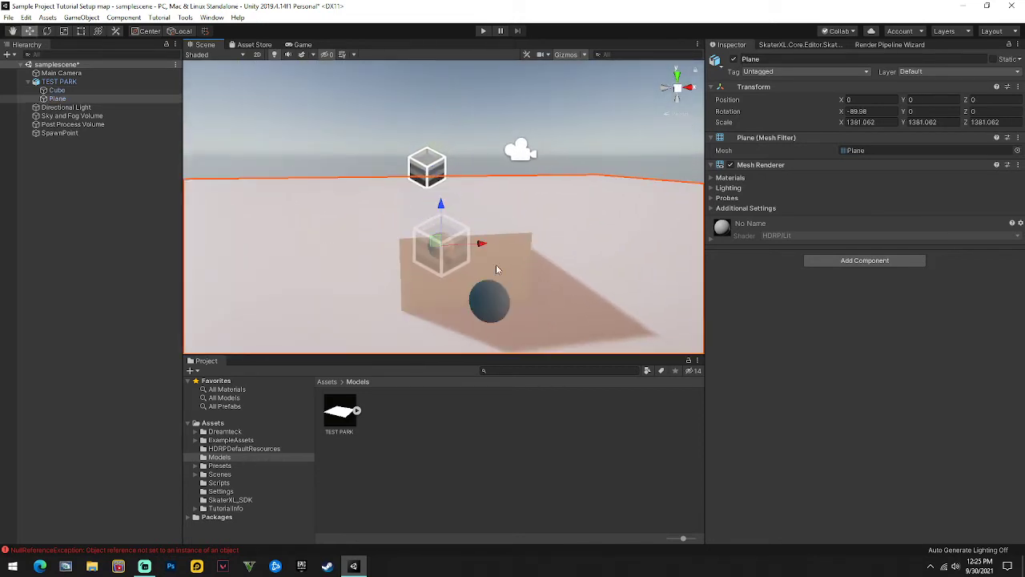
pyautogui.click(410, 287)
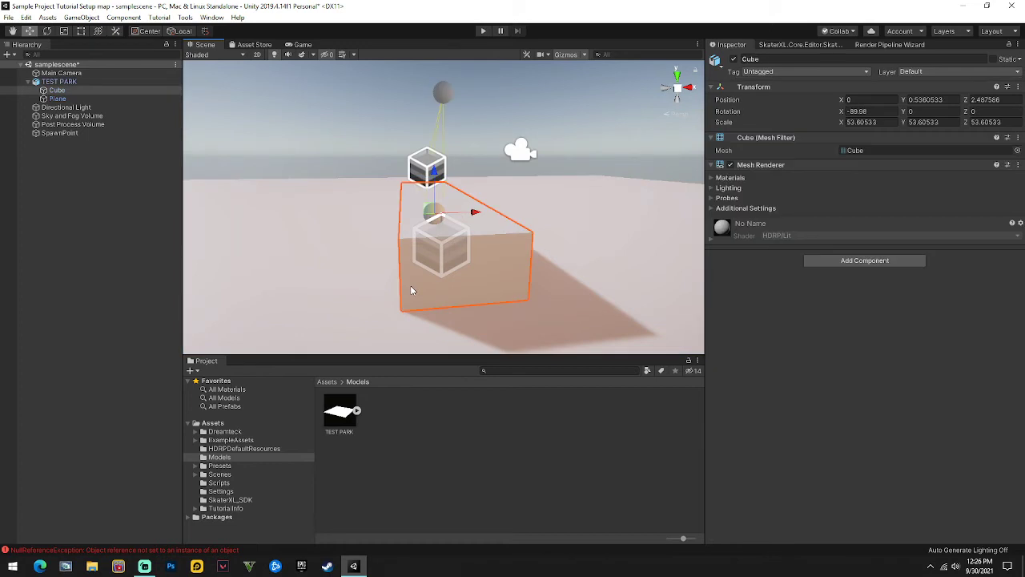
pyautogui.click(495, 249)
pyautogui.click(496, 234)
pyautogui.click(498, 235)
pyautogui.click(478, 259)
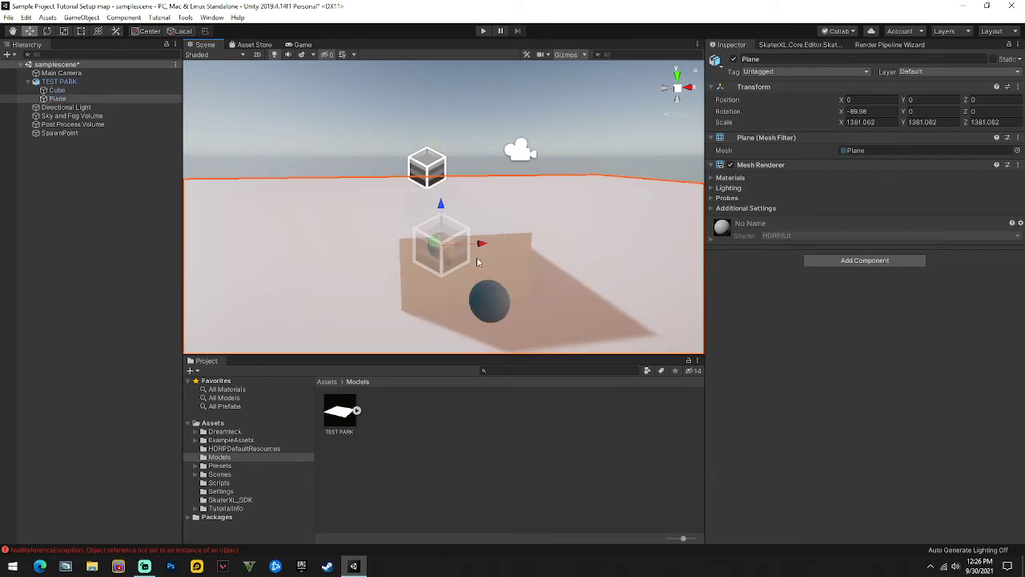
pyautogui.click(486, 258)
pyautogui.click(494, 249)
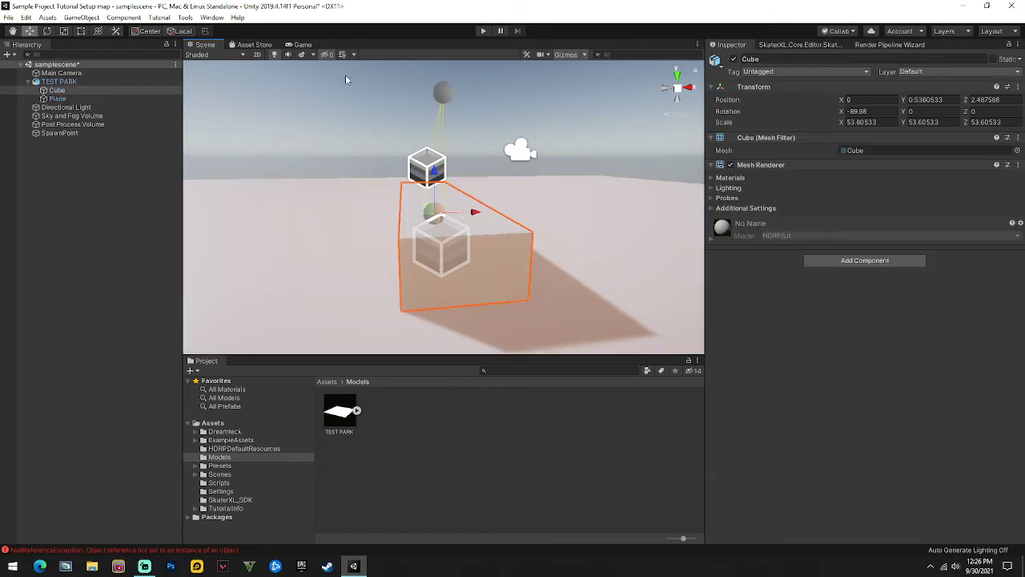
pyautogui.click(332, 101)
pyautogui.click(500, 250)
pyautogui.click(500, 250)
pyautogui.keyDown('alt'); pyautogui.moveTo(500, 250); pyautogui.dragTo(541, 277); pyautogui.keyUp('alt')
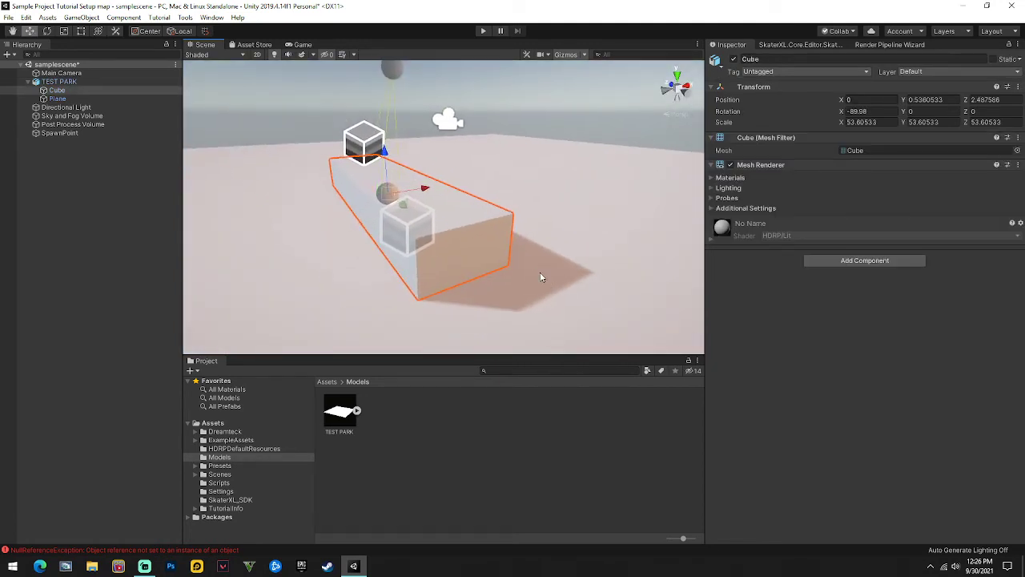
# View the cube's edges up close and show Skater XL Tools with its four Metal grind edges
pyautogui.scroll(2, 540, 277)
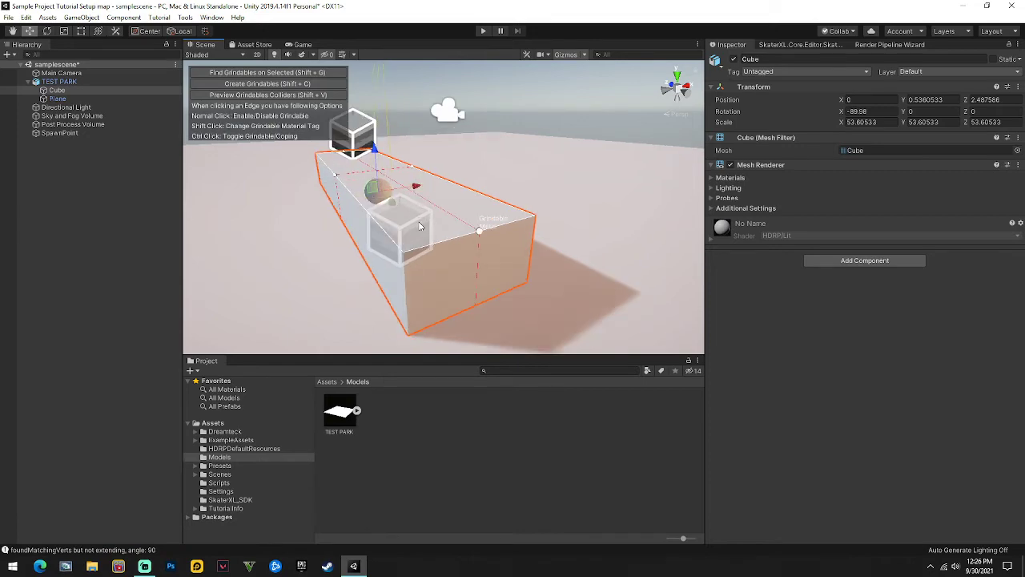
pyautogui.moveTo(419, 227); pyautogui.dragTo(405, 244, button='right')
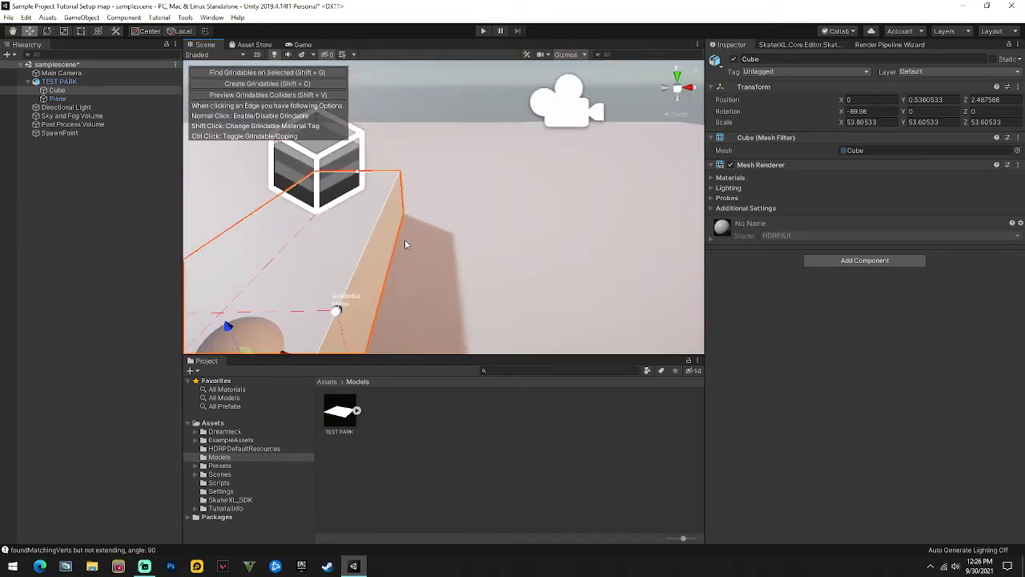
pyautogui.moveTo(405, 244); pyautogui.dragTo(278, 205, button='middle')
pyautogui.keyDown('alt'); pyautogui.moveTo(284, 217); pyautogui.dragTo(318, 221); pyautogui.keyUp('alt')
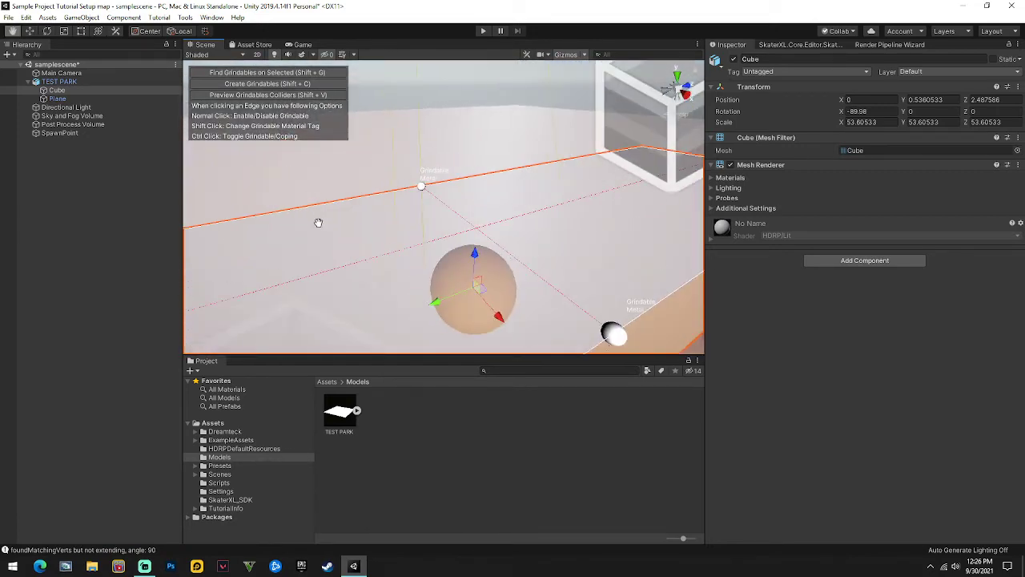
pyautogui.click(815, 45)
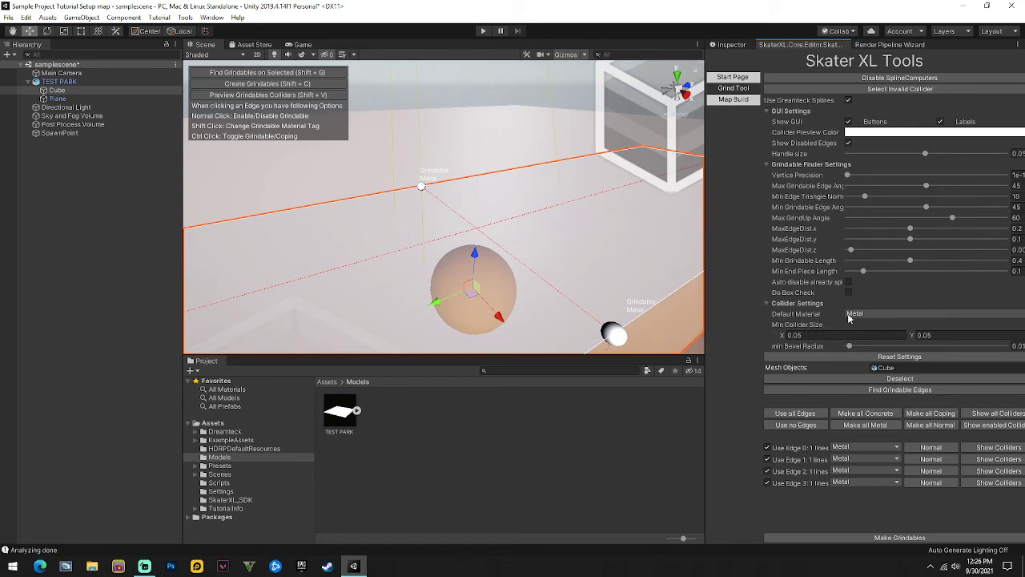
# Keep Metal as the default grind material and toggle the cube edge's grindable state off and on
pyautogui.click(871, 314)
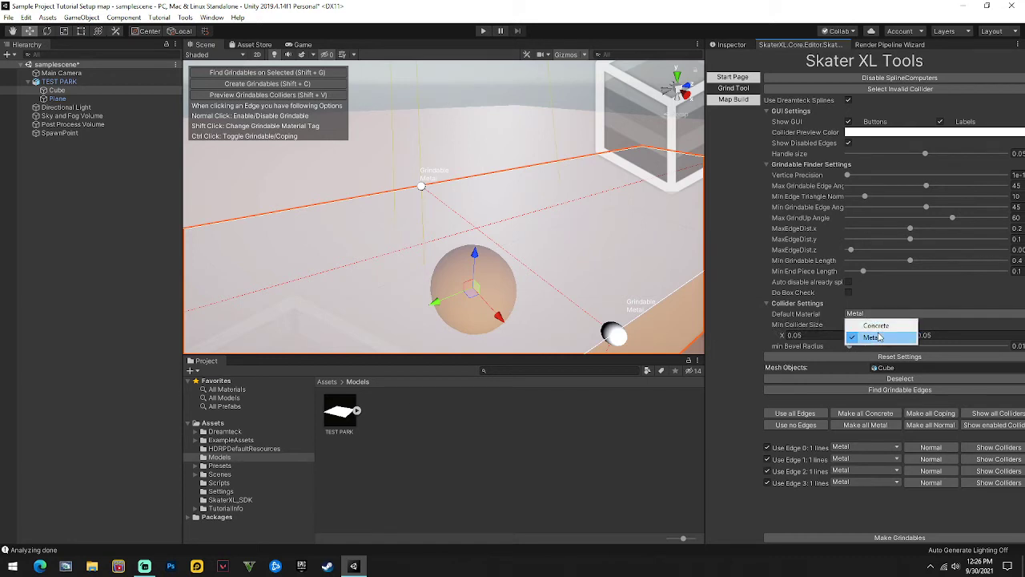
pyautogui.click(862, 318)
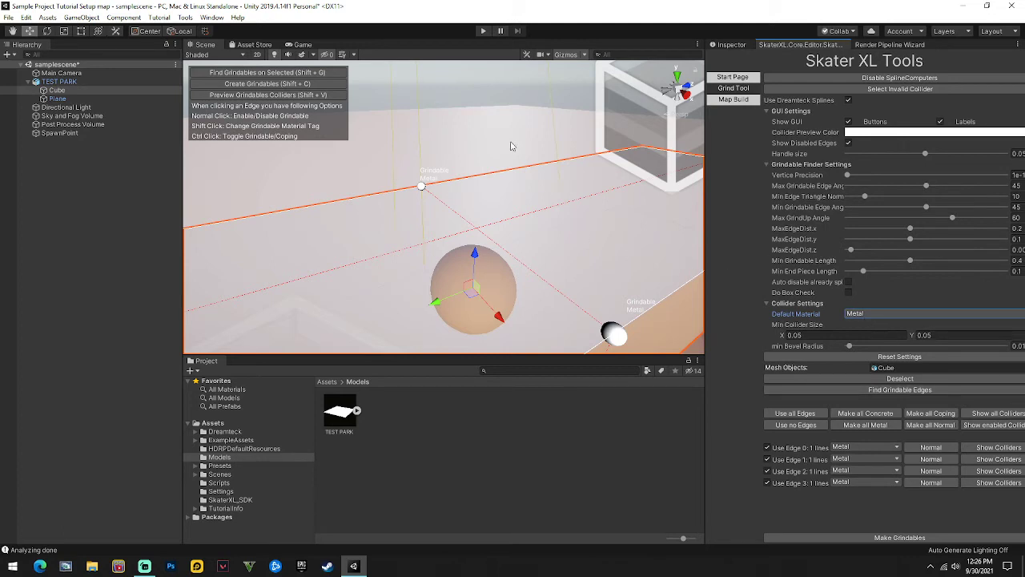
pyautogui.scroll(-3, 485, 156)
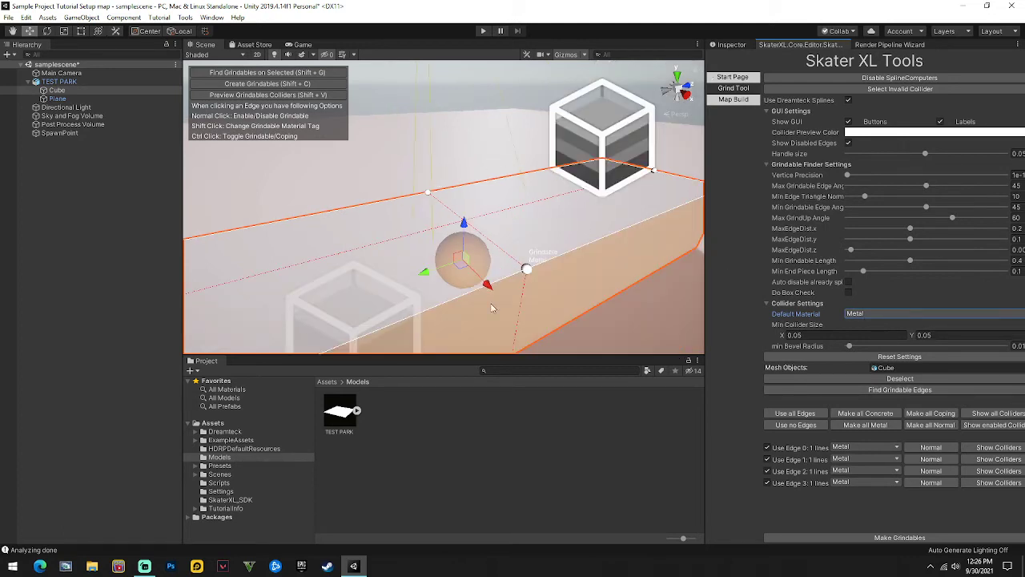
pyautogui.click(526, 270)
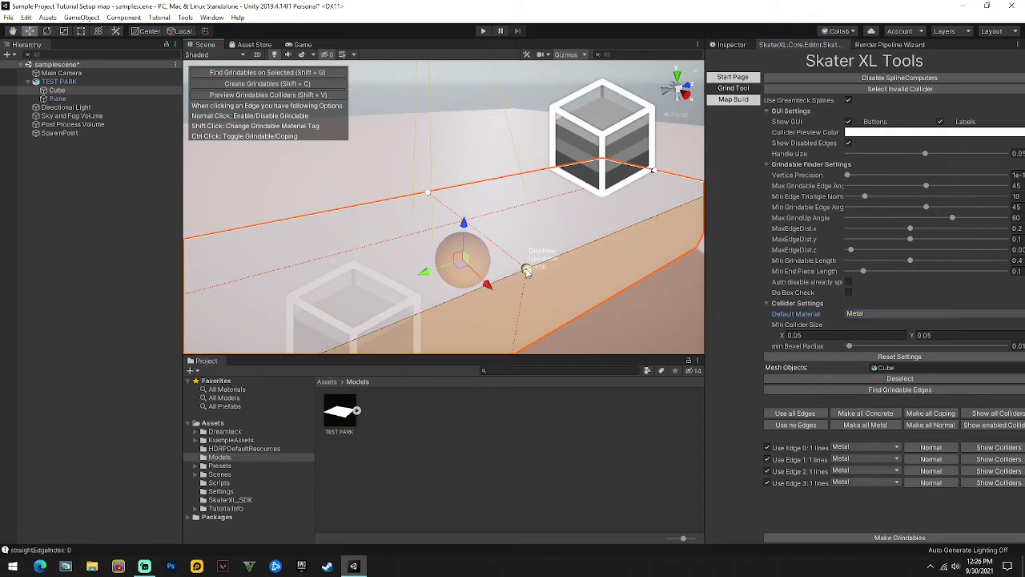
pyautogui.click(527, 270)
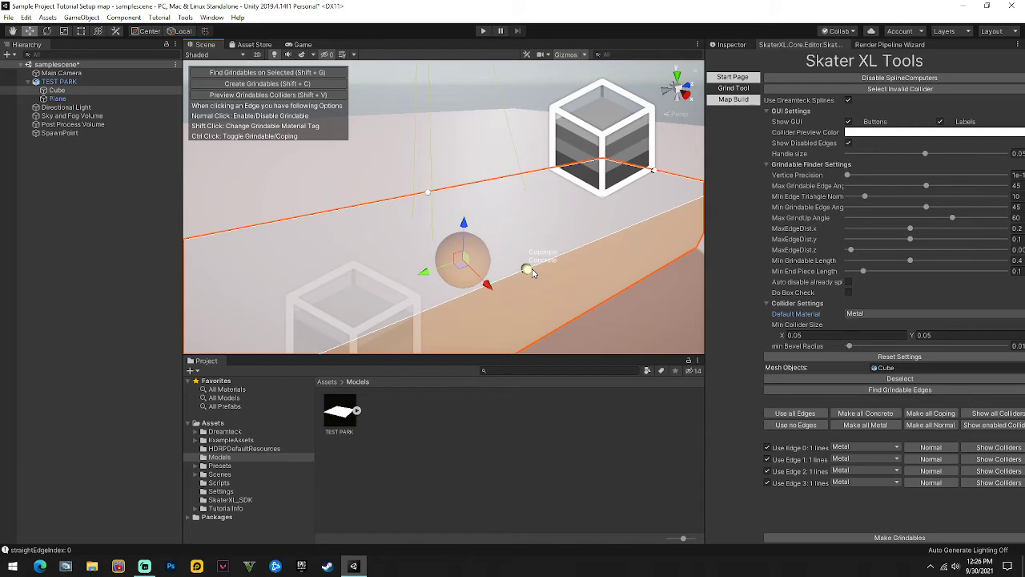
# Orbit to the box's corner and frame the cube to inspect its grindable outlines
pyautogui.scroll(-5, 515, 240)
pyautogui.scroll(5, 515, 232)
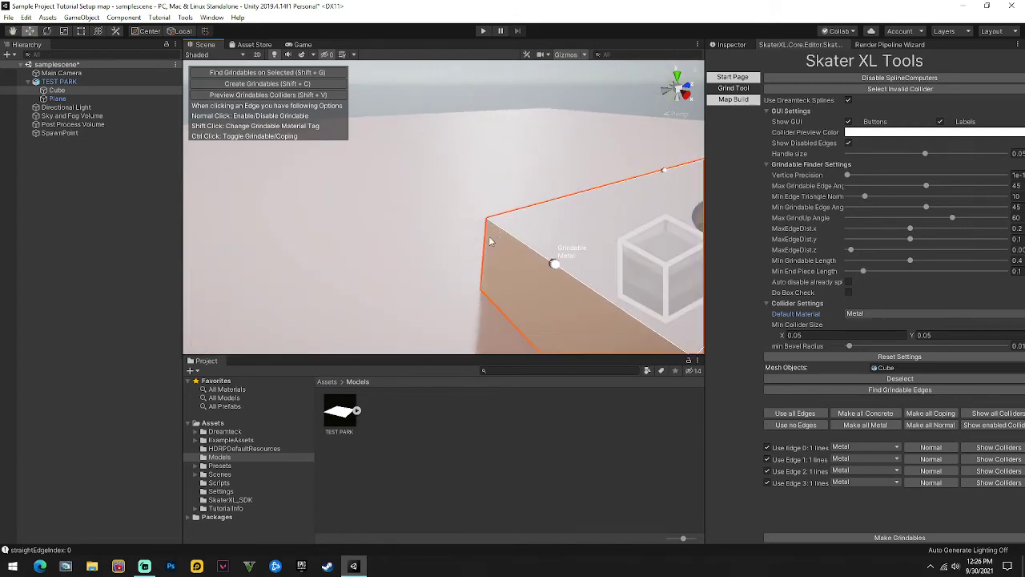
pyautogui.scroll(-3, 490, 240)
pyautogui.scroll(6, 393, 264)
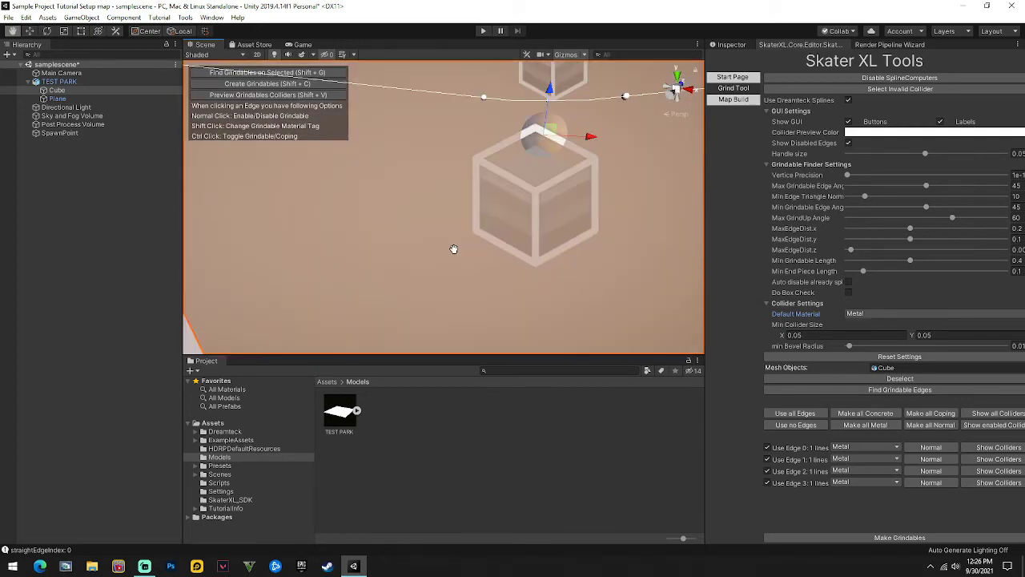
pyautogui.scroll(-2, 455, 247)
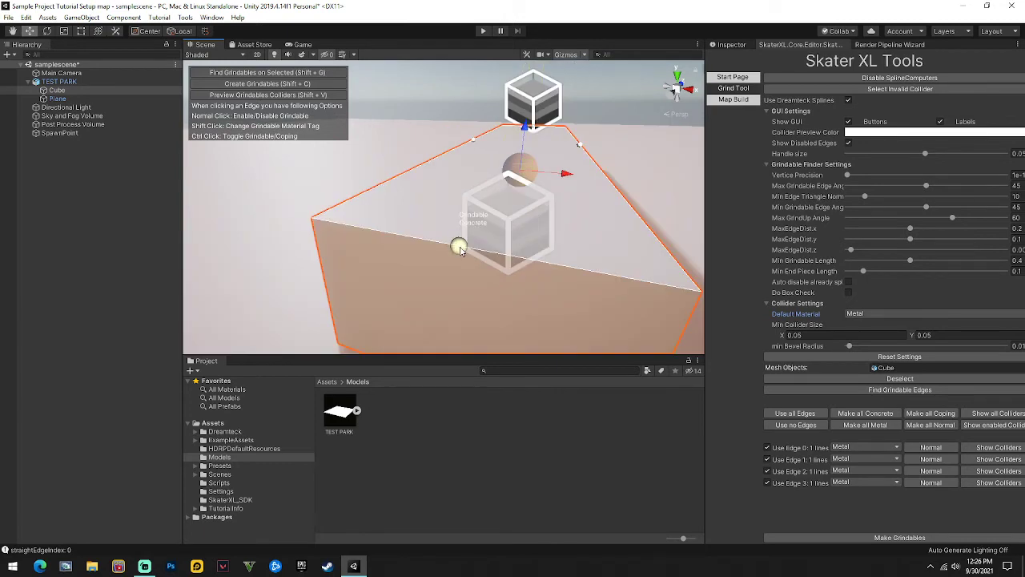
pyautogui.scroll(4, 460, 240)
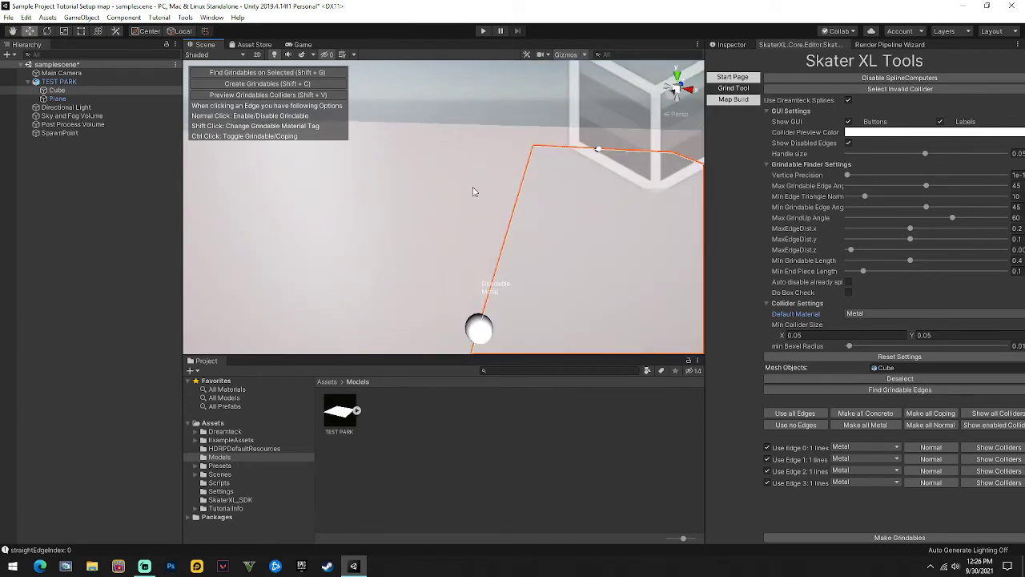
pyautogui.moveTo(484, 323); pyautogui.dragTo(676, 268, button='right')
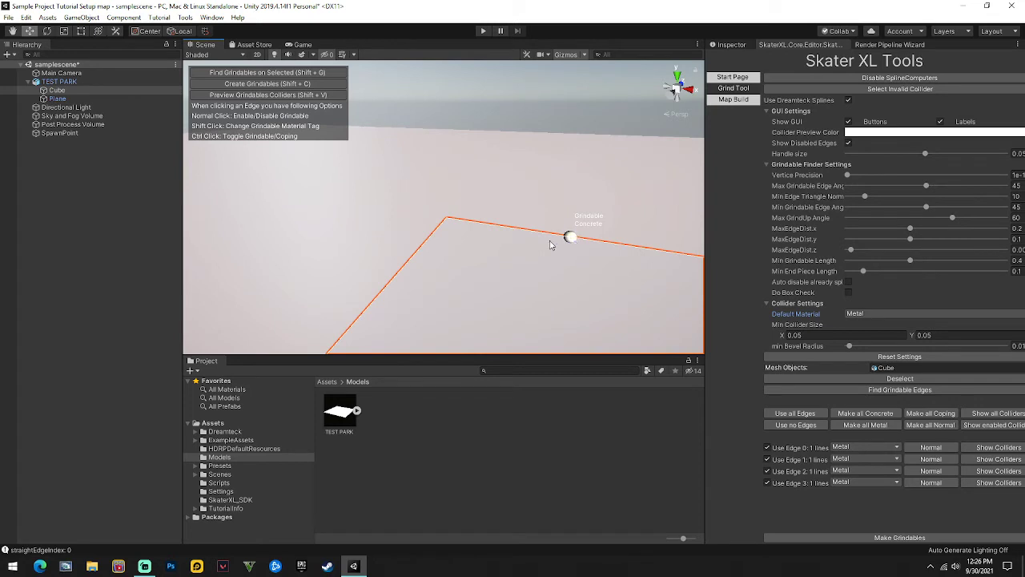
pyautogui.press('f')
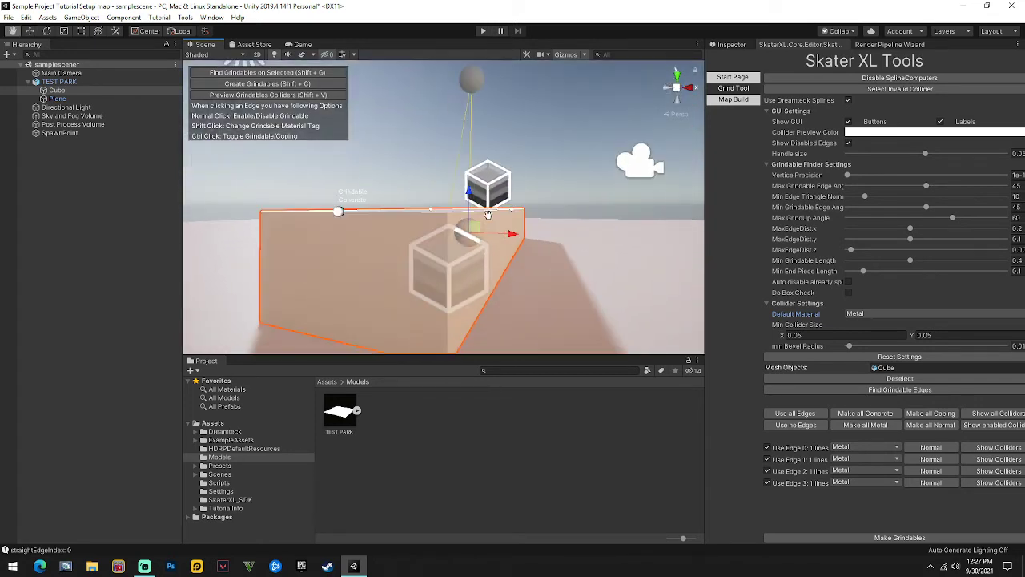